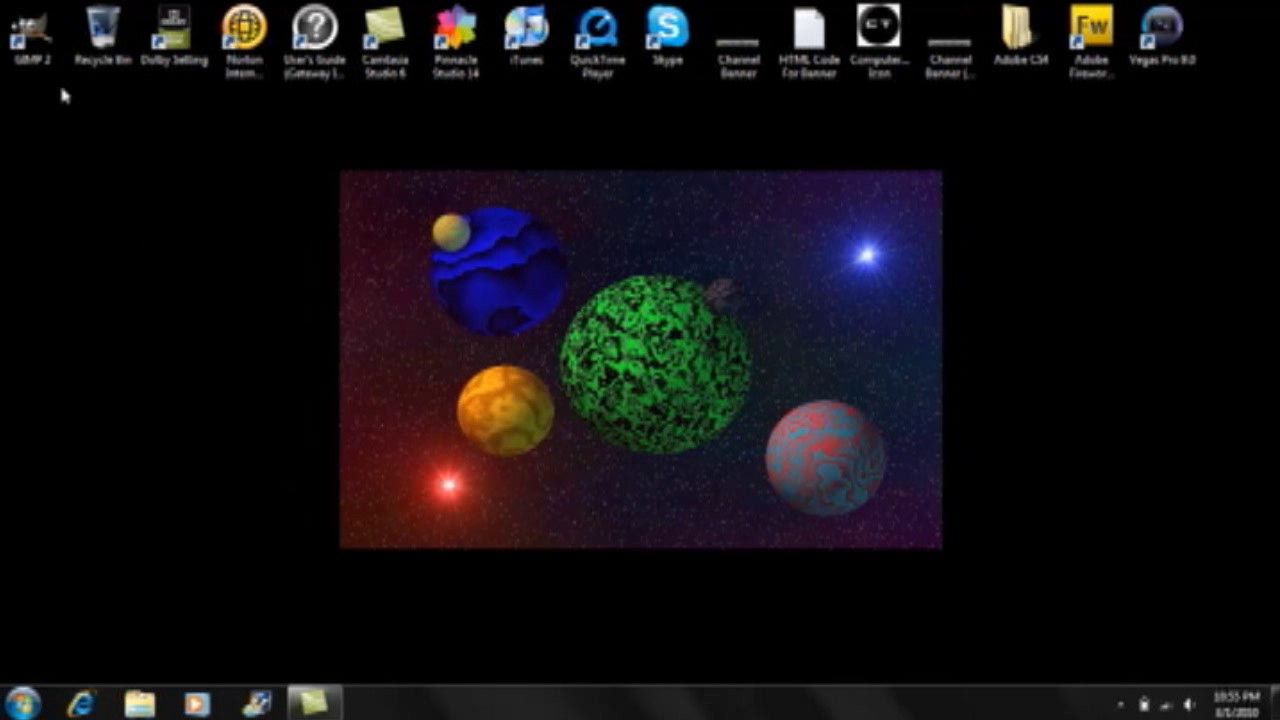
Launch GIMP, then reopen the Layers panel from Dockable Dialogs and move it to the lower left.
{"action": "double_click", "coordinate": [44, 52]}
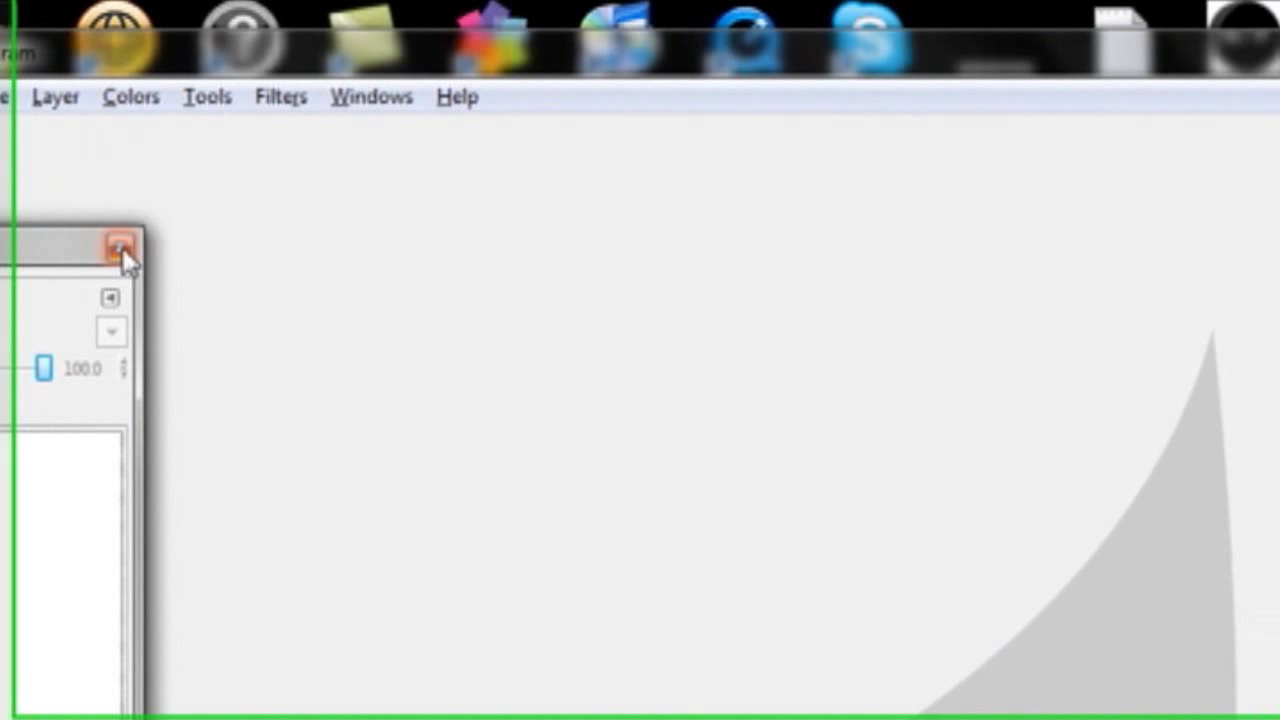
{"action": "left_click", "coordinate": [120, 248]}
{"action": "left_click", "coordinate": [352, 112]}
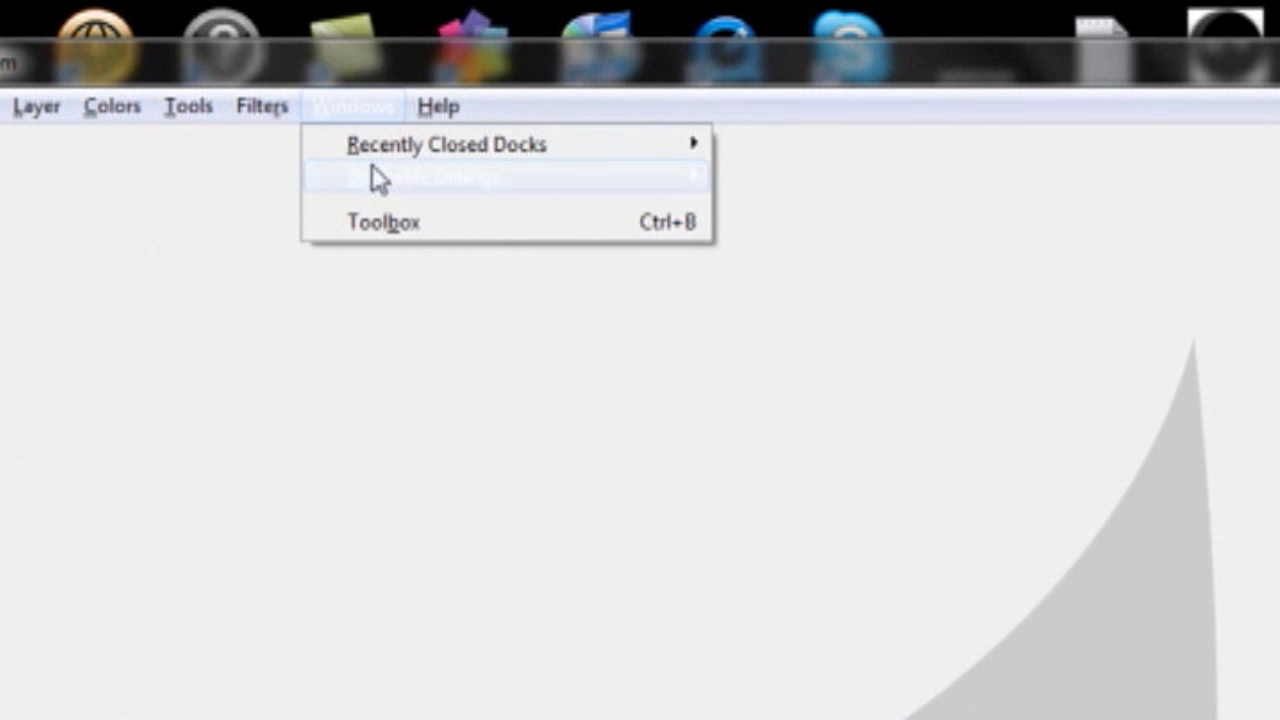
{"action": "mouse_move", "coordinate": [509, 178]}
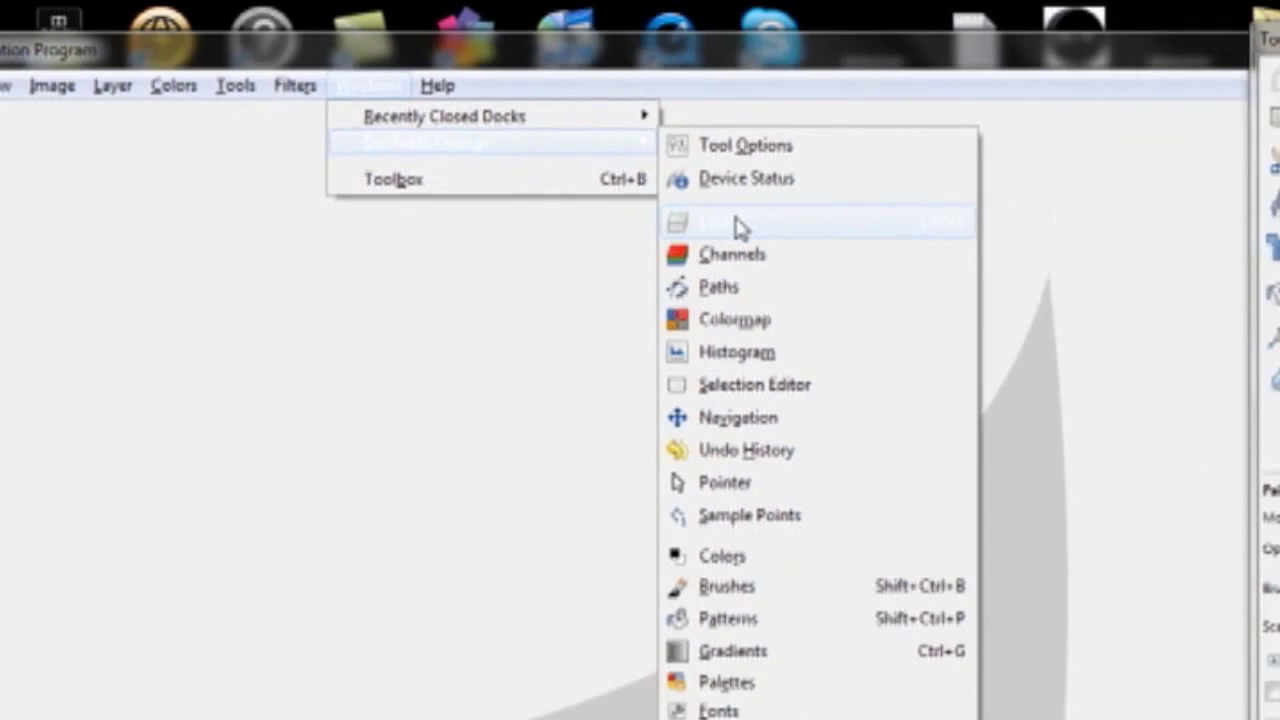
{"action": "left_click", "coordinate": [795, 272]}
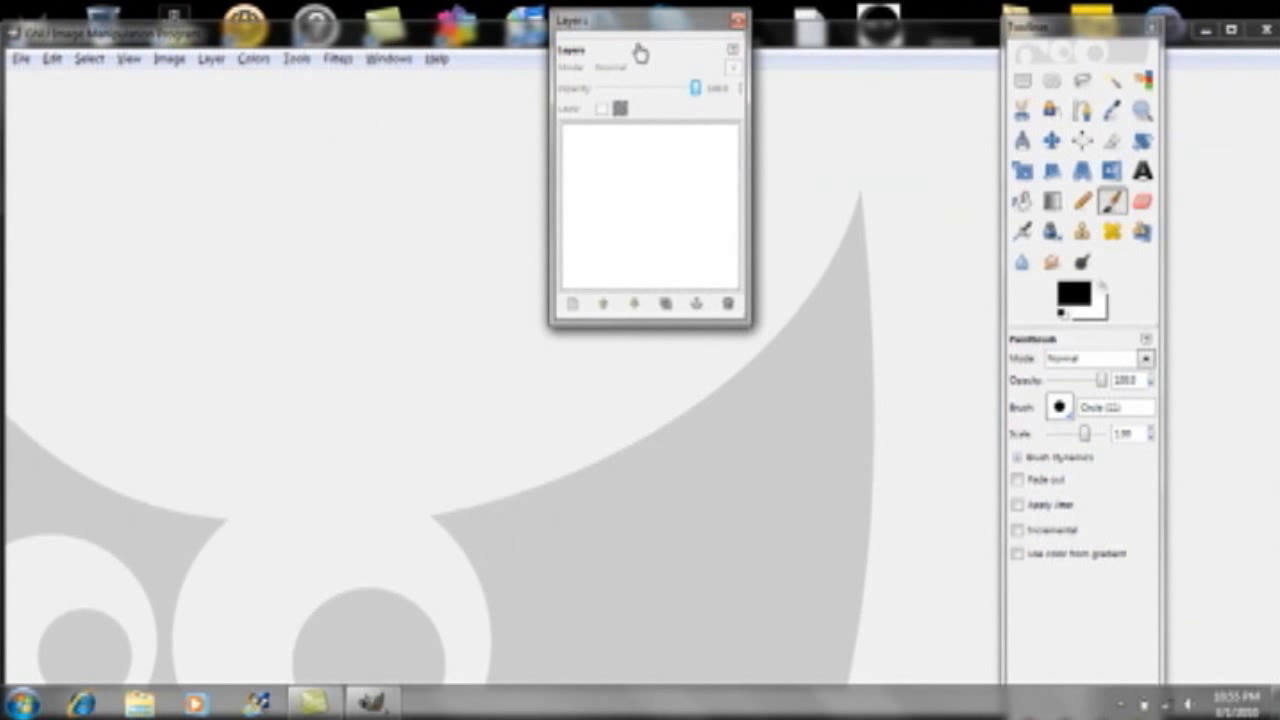
{"action": "left_click_drag", "start_coordinate": [645, 33], "coordinate": [110, 284]}
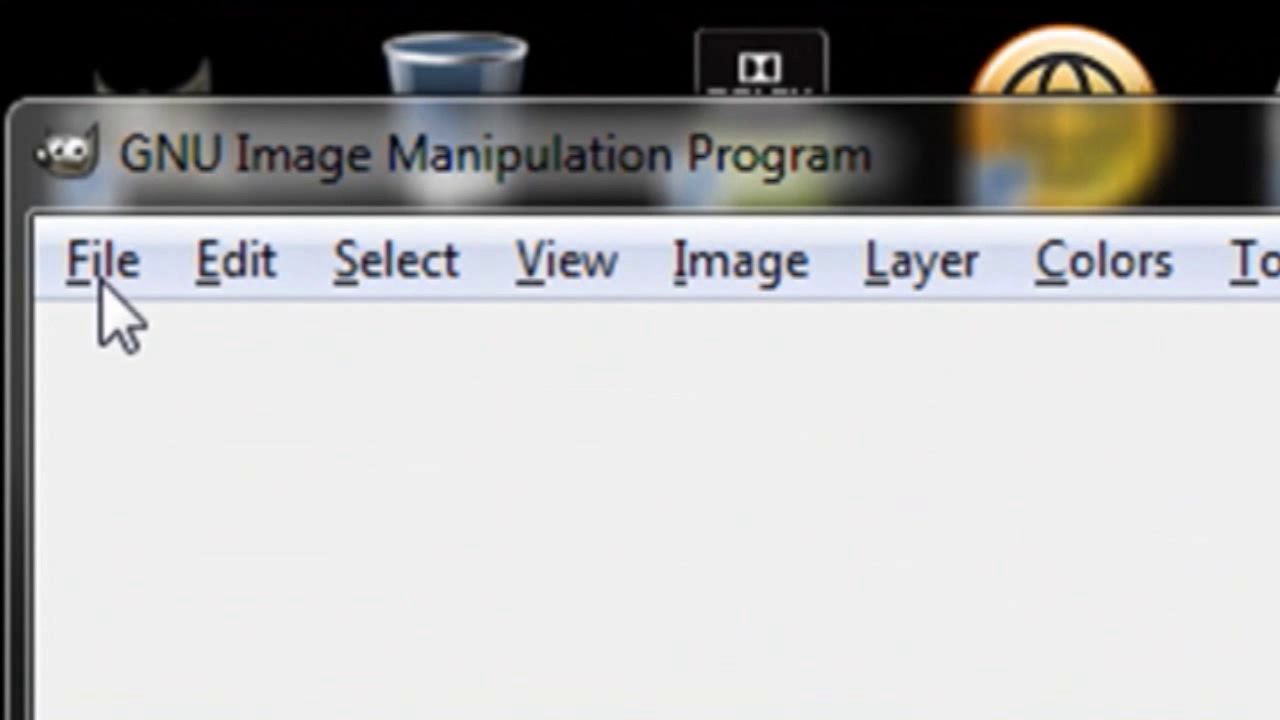
Create a new 640×400 pixel image from File > New.
{"action": "left_click", "coordinate": [20, 60]}
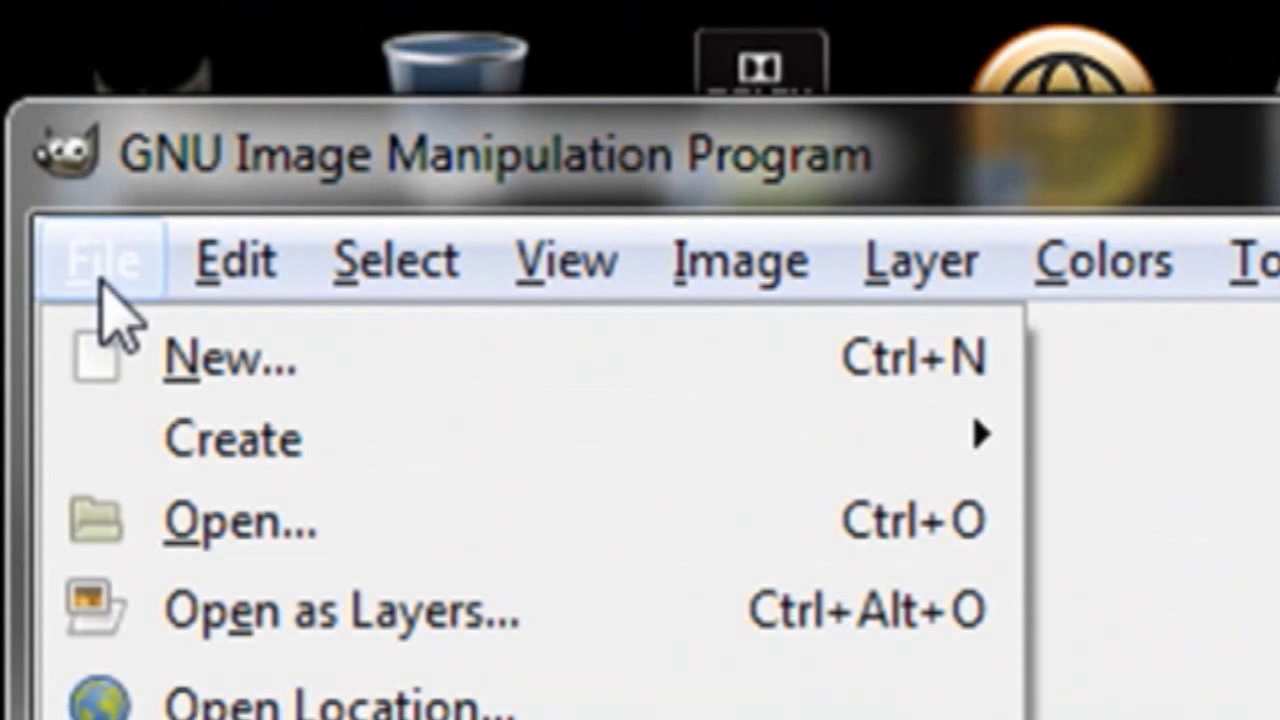
{"action": "left_click", "coordinate": [108, 330]}
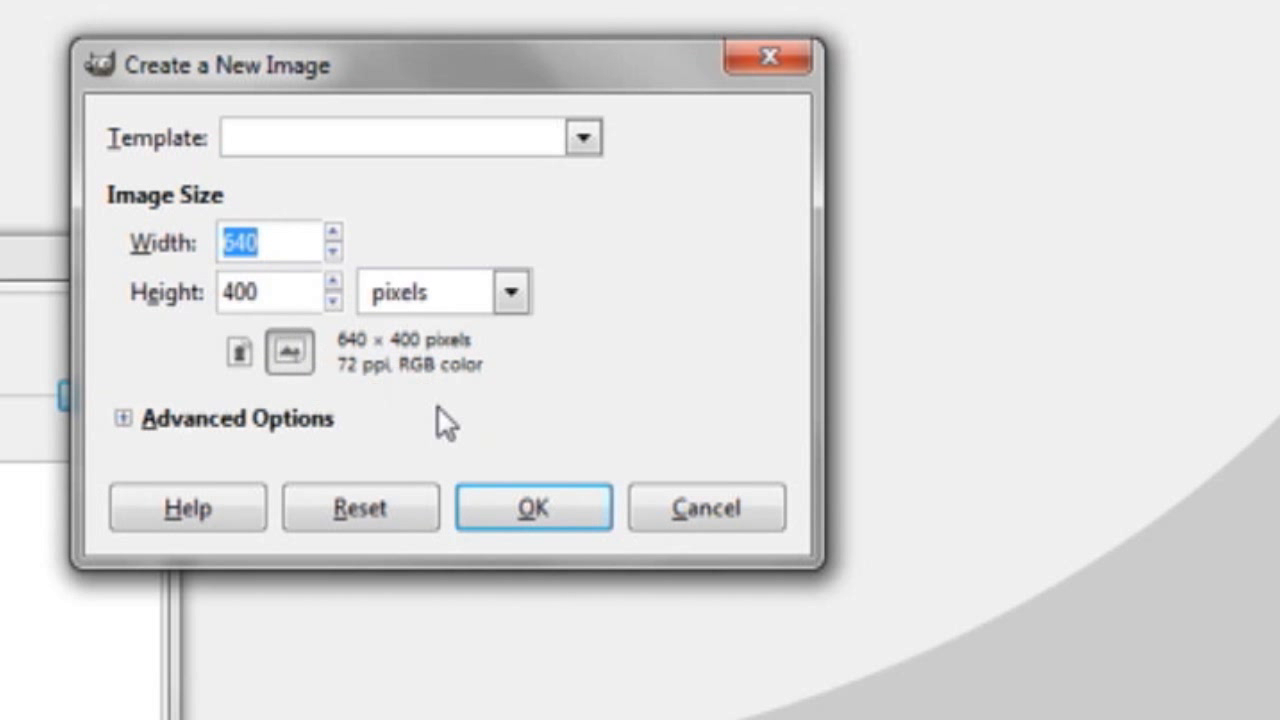
{"action": "left_click", "coordinate": [530, 508]}
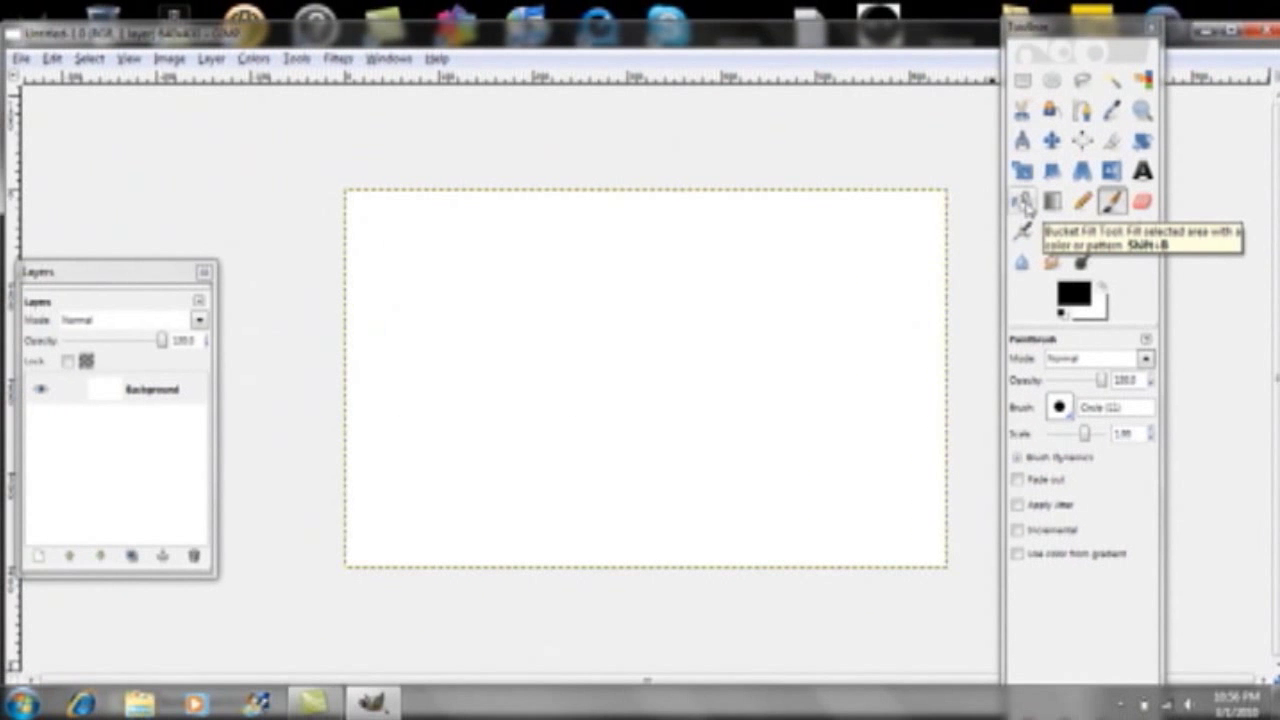
{"action": "left_click", "coordinate": [588, 107]}
Fill the canvas black and scatter stars with Hurl noise at 1% randomization.
{"action": "left_click", "coordinate": [742, 322]}
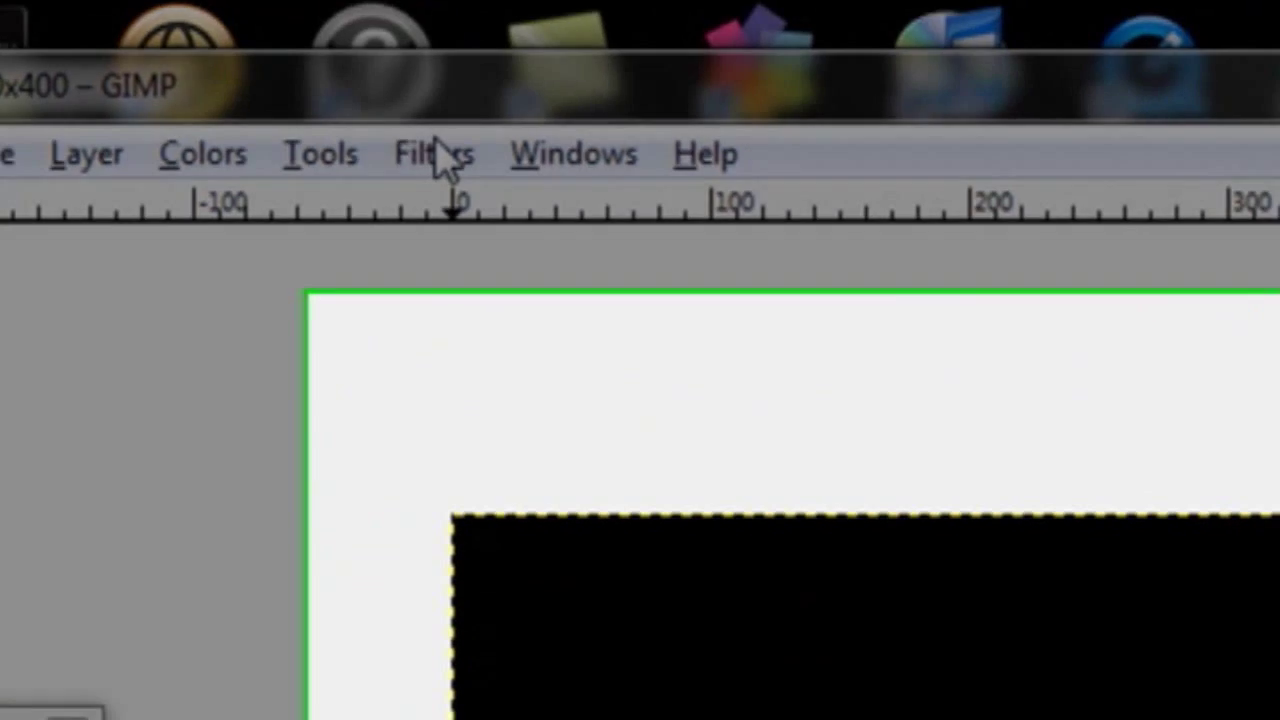
{"action": "left_click", "coordinate": [446, 163]}
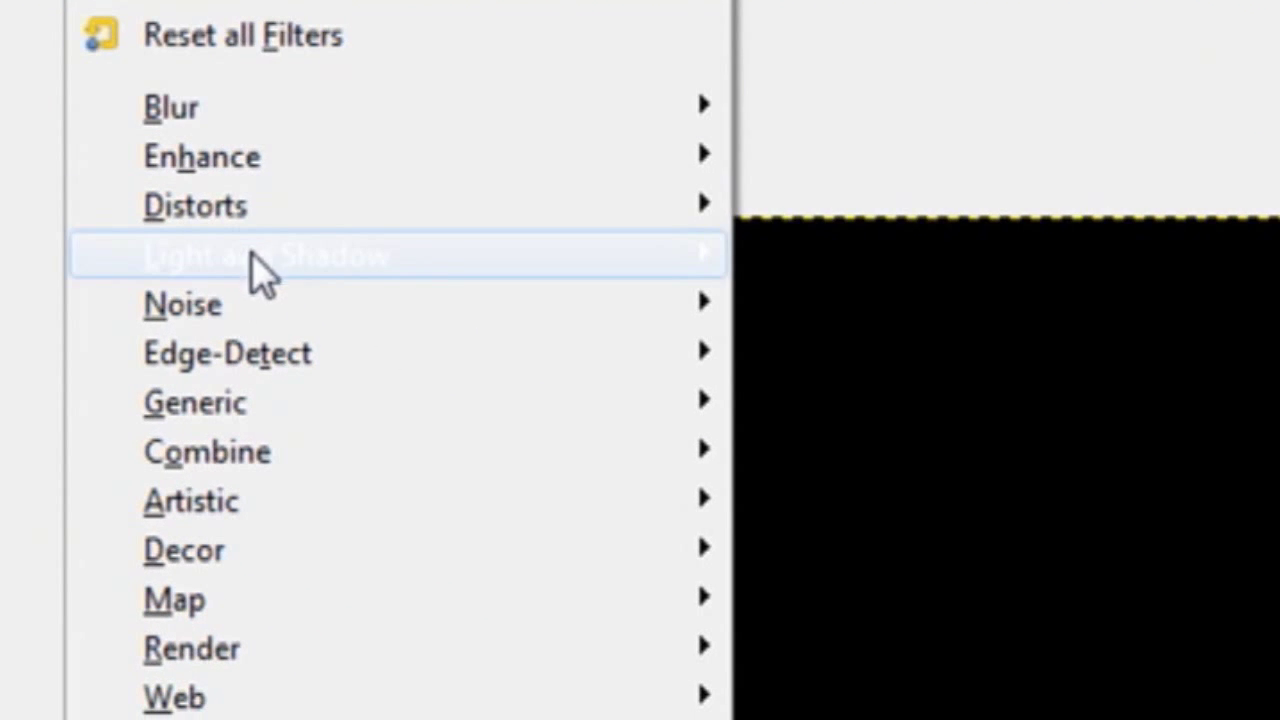
{"action": "mouse_move", "coordinate": [533, 312]}
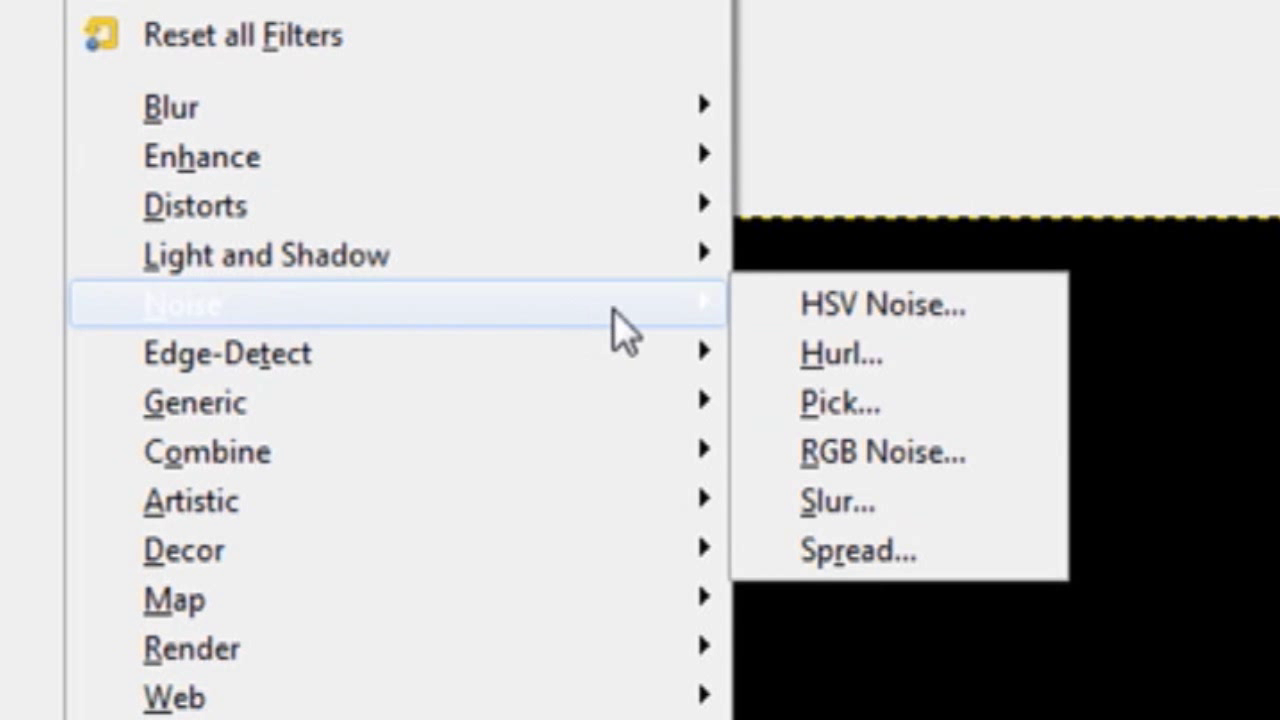
{"action": "left_click", "coordinate": [813, 366]}
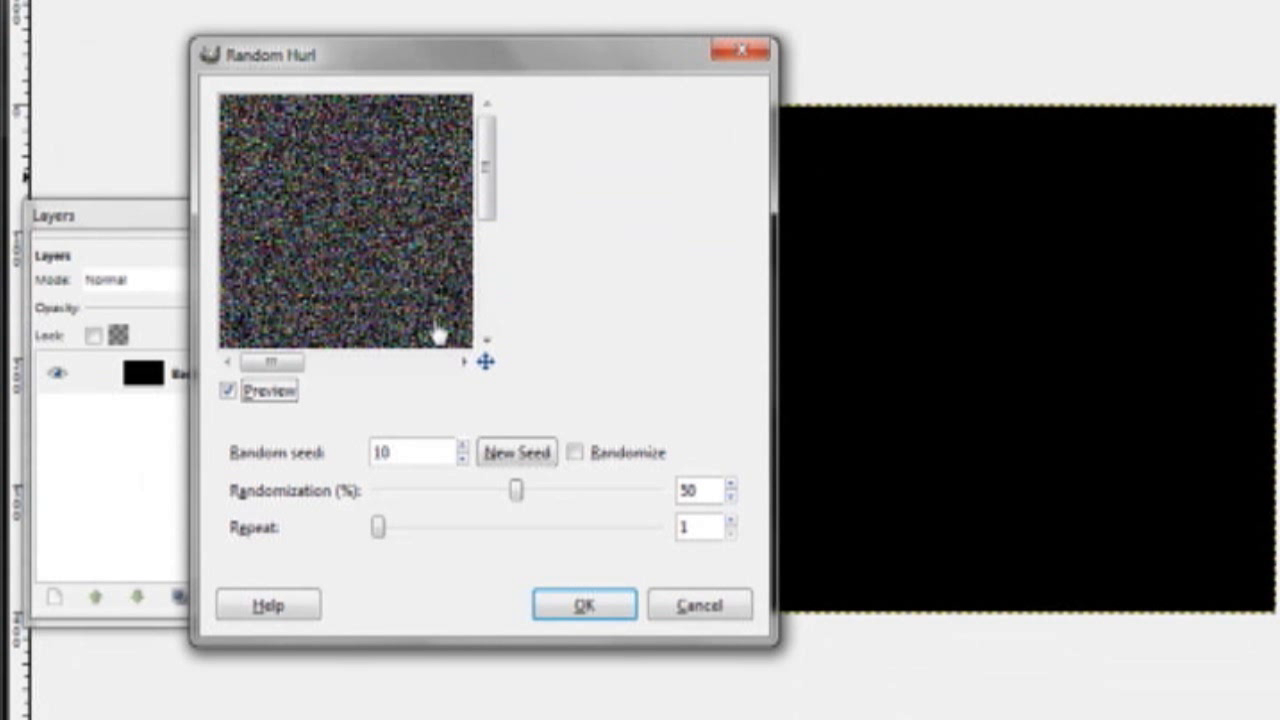
{"action": "left_click", "coordinate": [517, 492]}
{"action": "left_click_drag", "start_coordinate": [512, 499], "coordinate": [373, 492]}
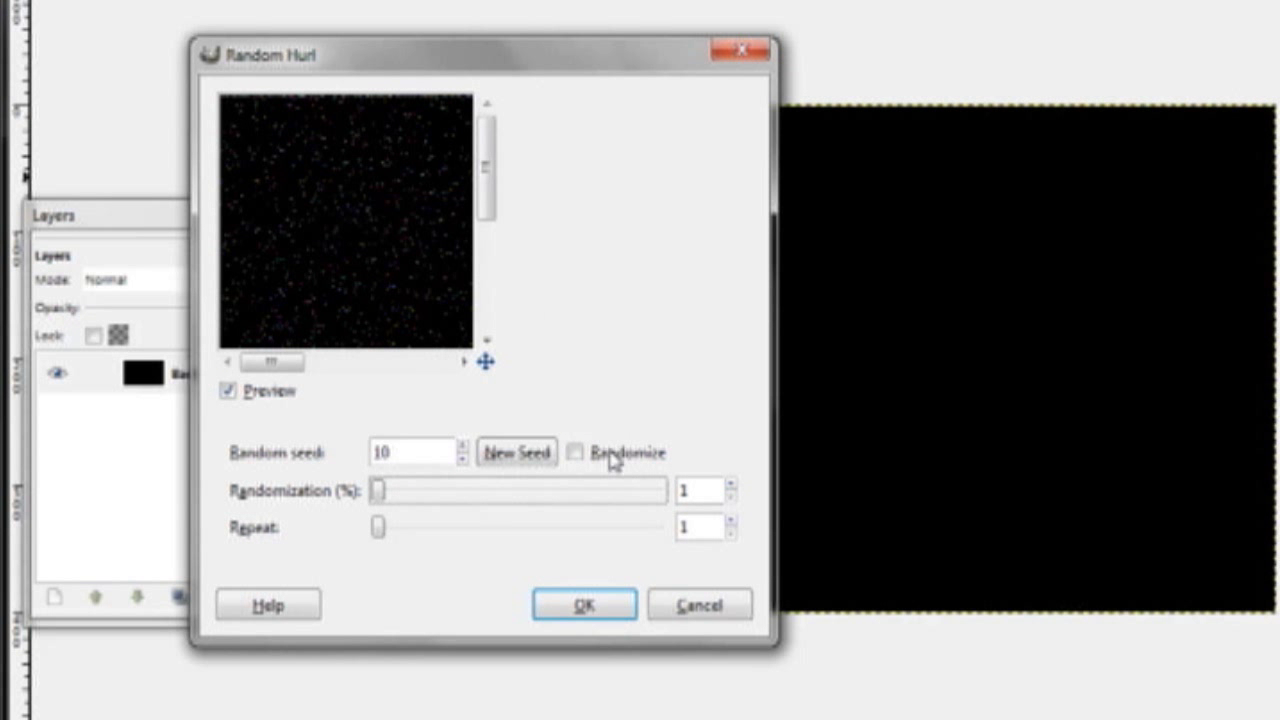
{"action": "left_click", "coordinate": [584, 605]}
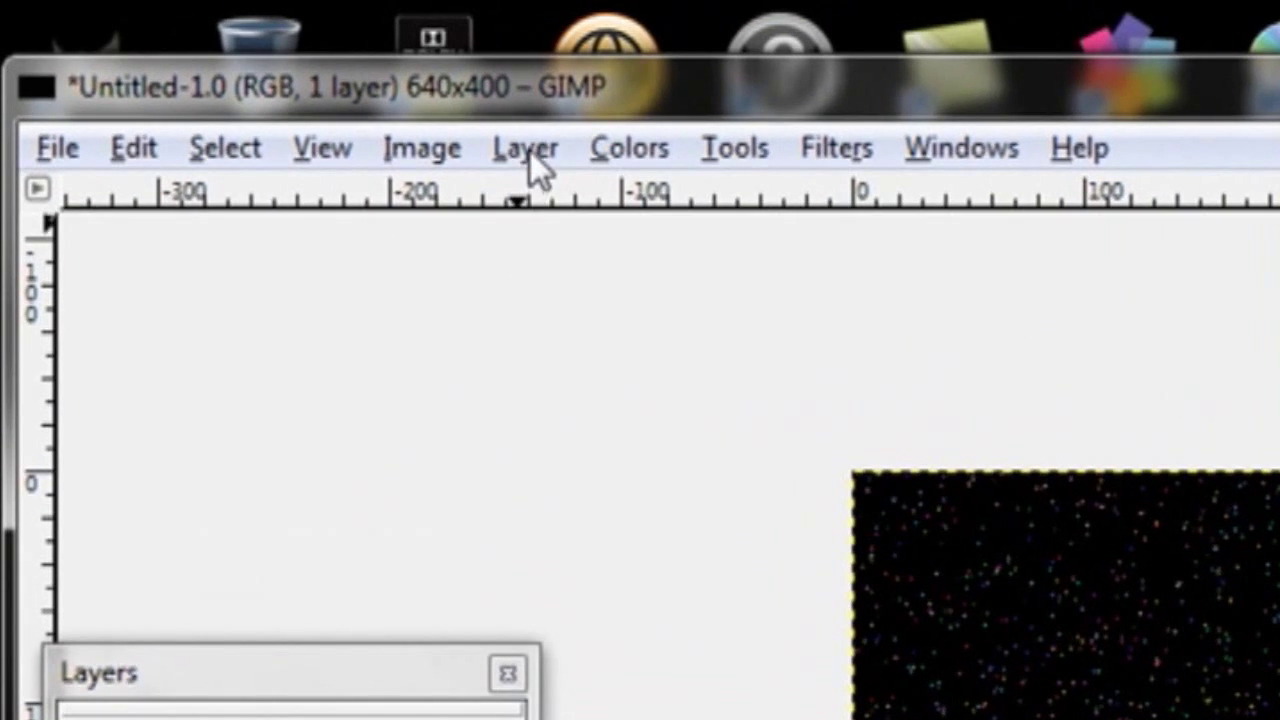
Add a new layer named 'Plasma Cloud'.
{"action": "left_click", "coordinate": [211, 59]}
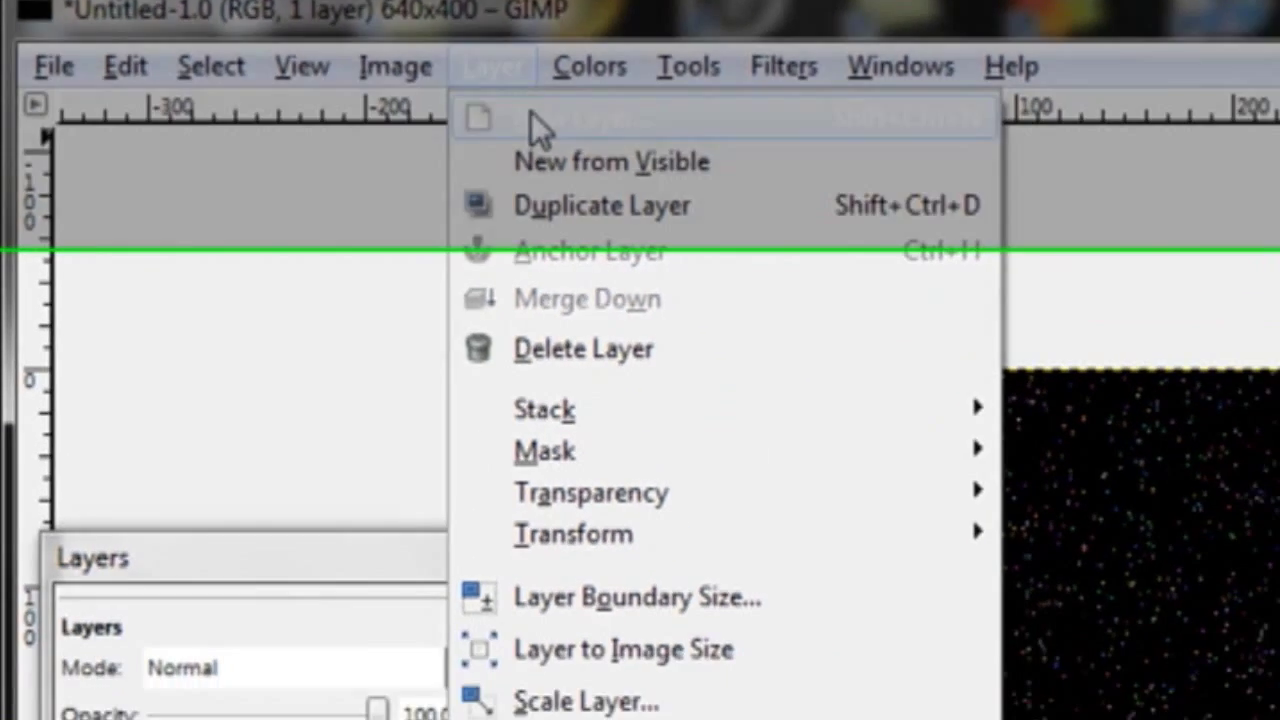
{"action": "left_click", "coordinate": [570, 205]}
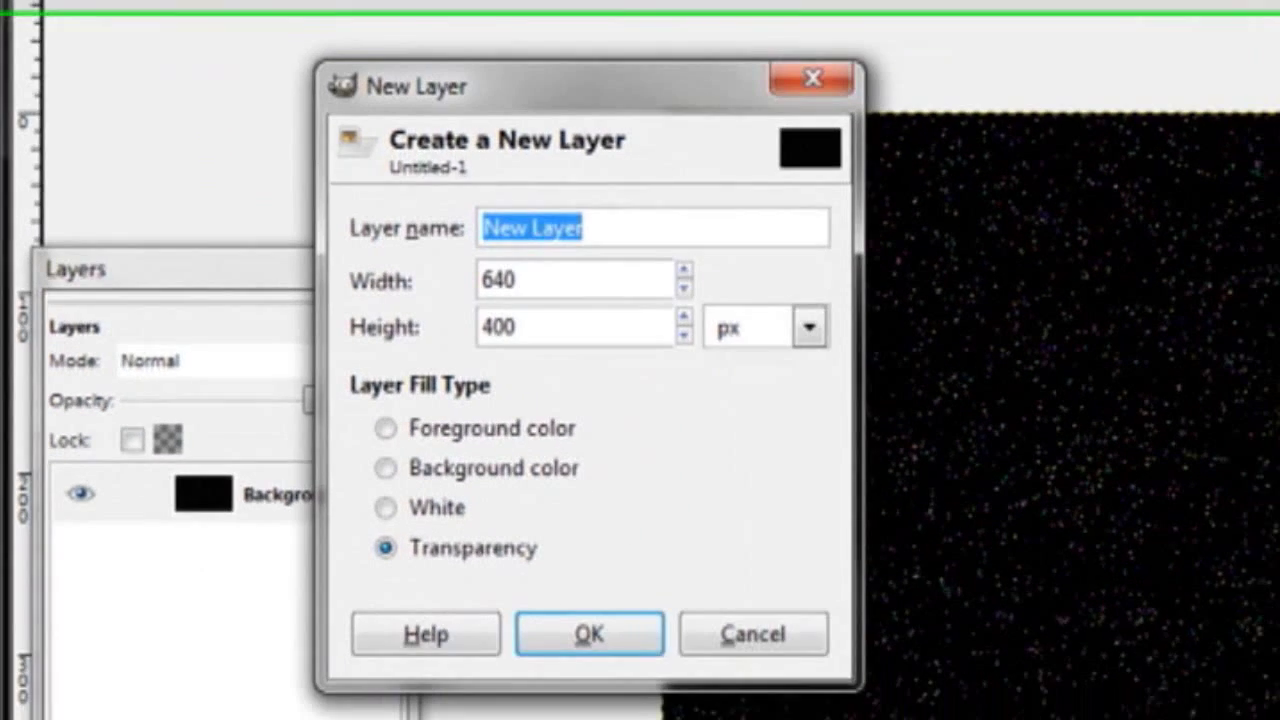
{"action": "type", "text": "Plasma Cloud"}
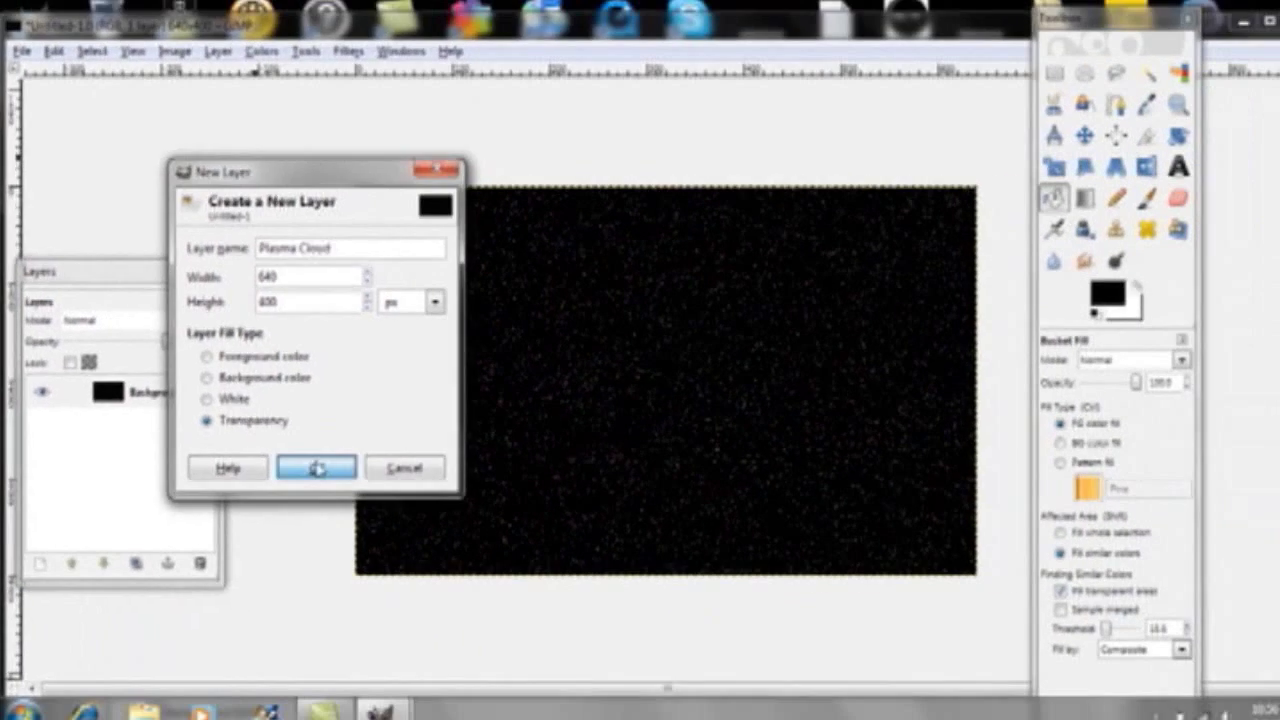
{"action": "left_click", "coordinate": [580, 604]}
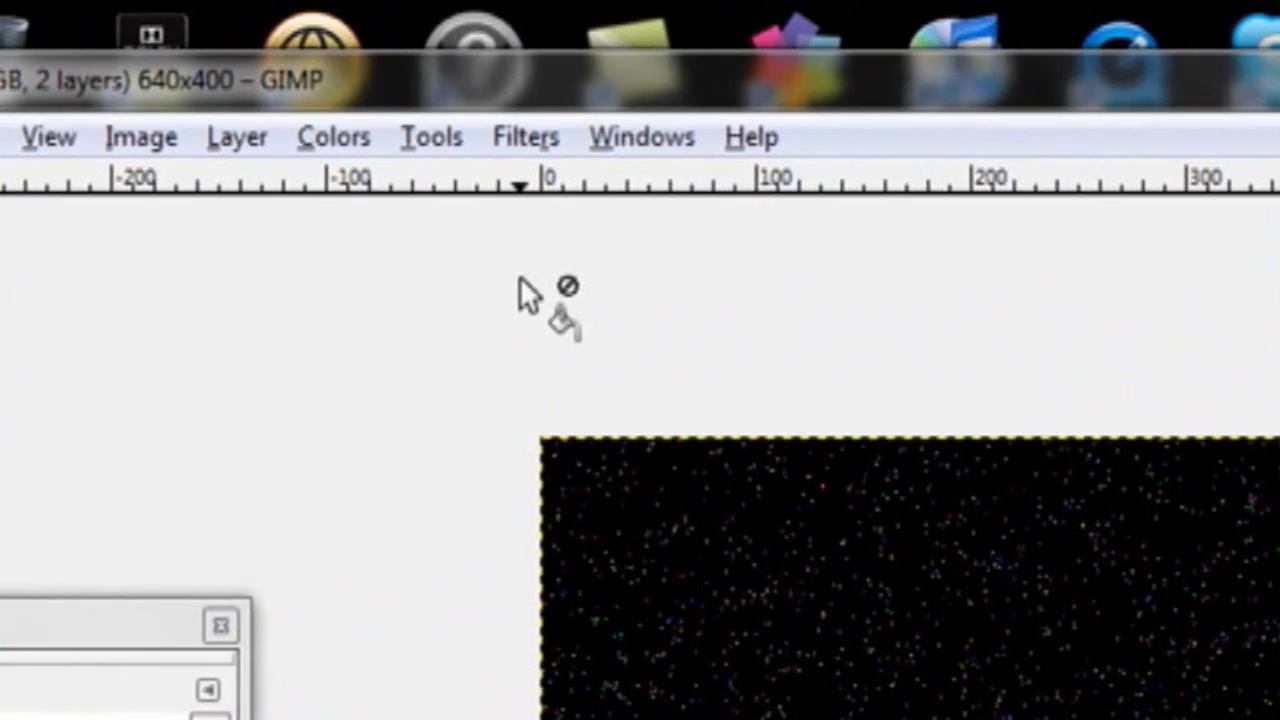
Render Plasma clouds onto the layer and fade its opacity to 18.
{"action": "left_click", "coordinate": [530, 138]}
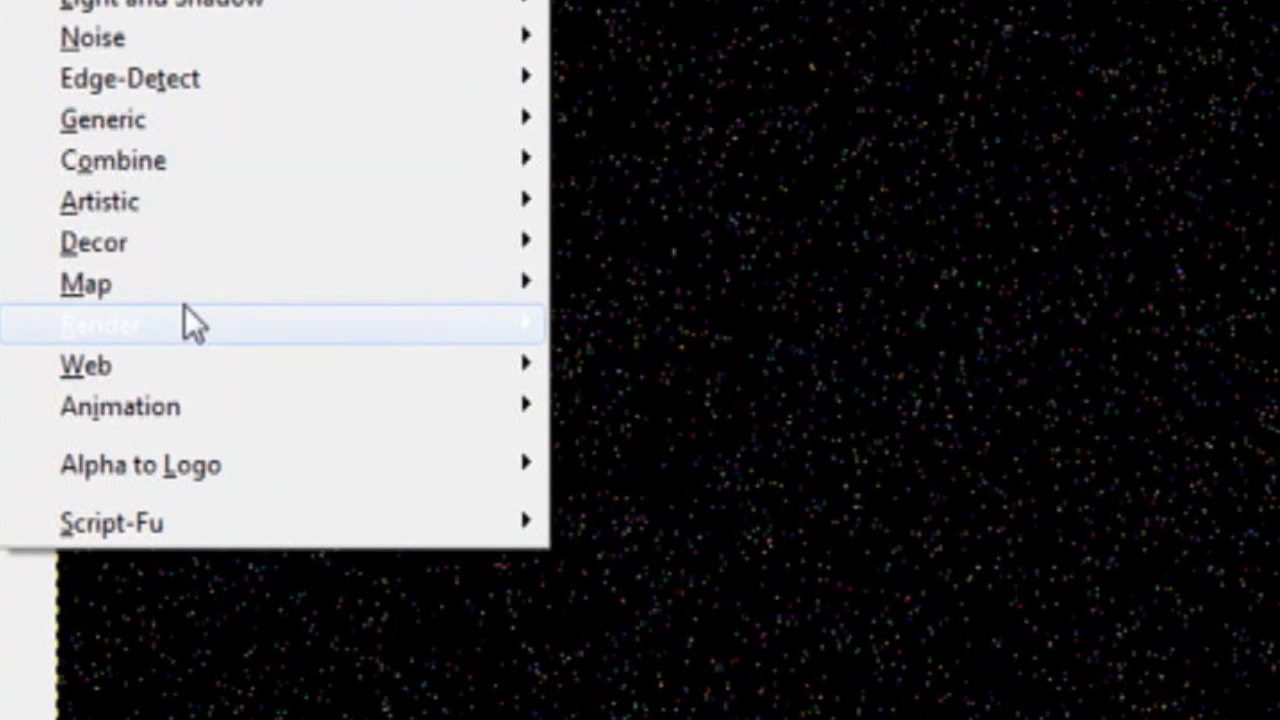
{"action": "mouse_move", "coordinate": [395, 323]}
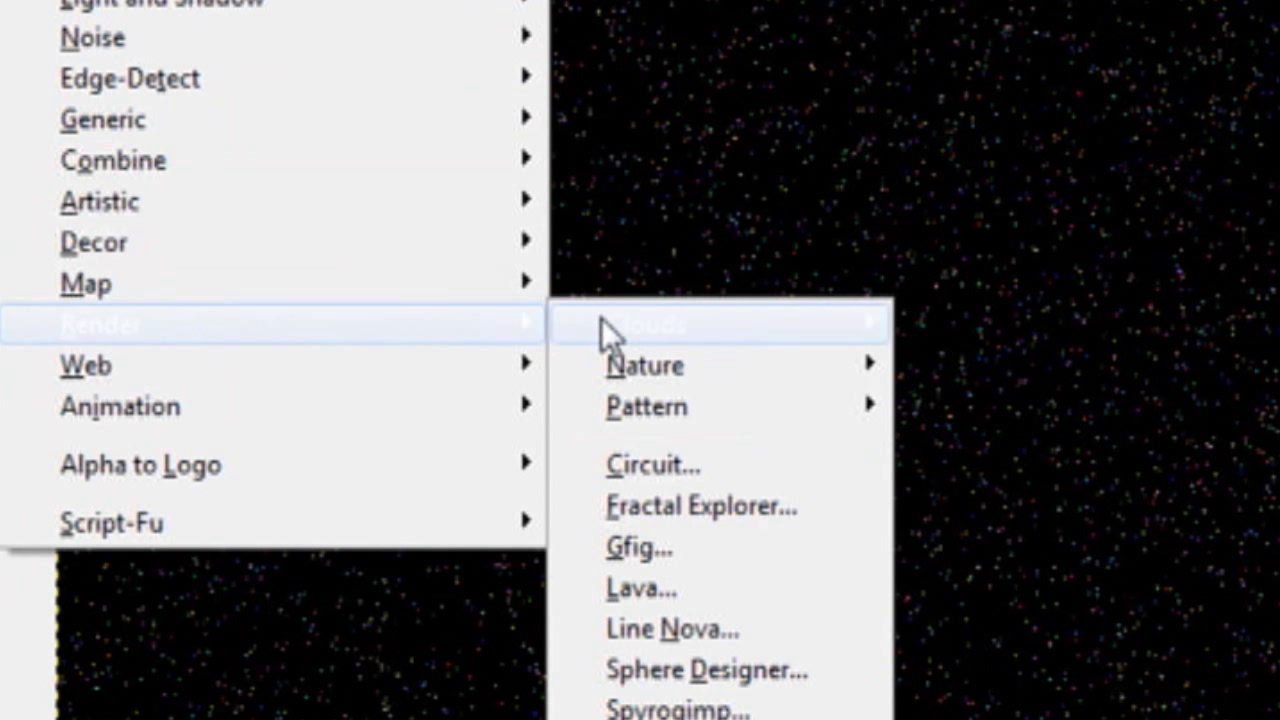
{"action": "mouse_move", "coordinate": [838, 325]}
{"action": "left_click", "coordinate": [940, 366]}
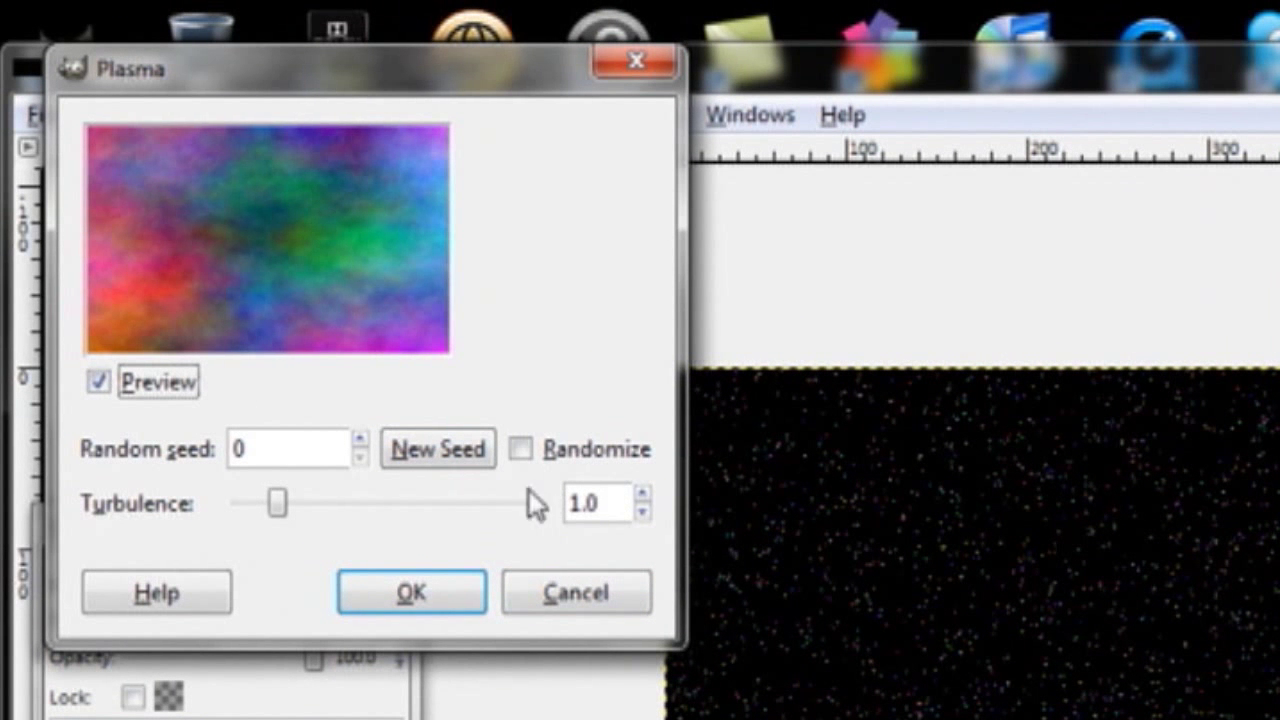
{"action": "mouse_move", "coordinate": [275, 504]}
{"action": "left_mouse_down"}
{"action": "mouse_move", "coordinate": [337, 512]}
{"action": "mouse_move", "coordinate": [237, 514]}
{"action": "mouse_move", "coordinate": [286, 512]}
{"action": "left_mouse_up"}
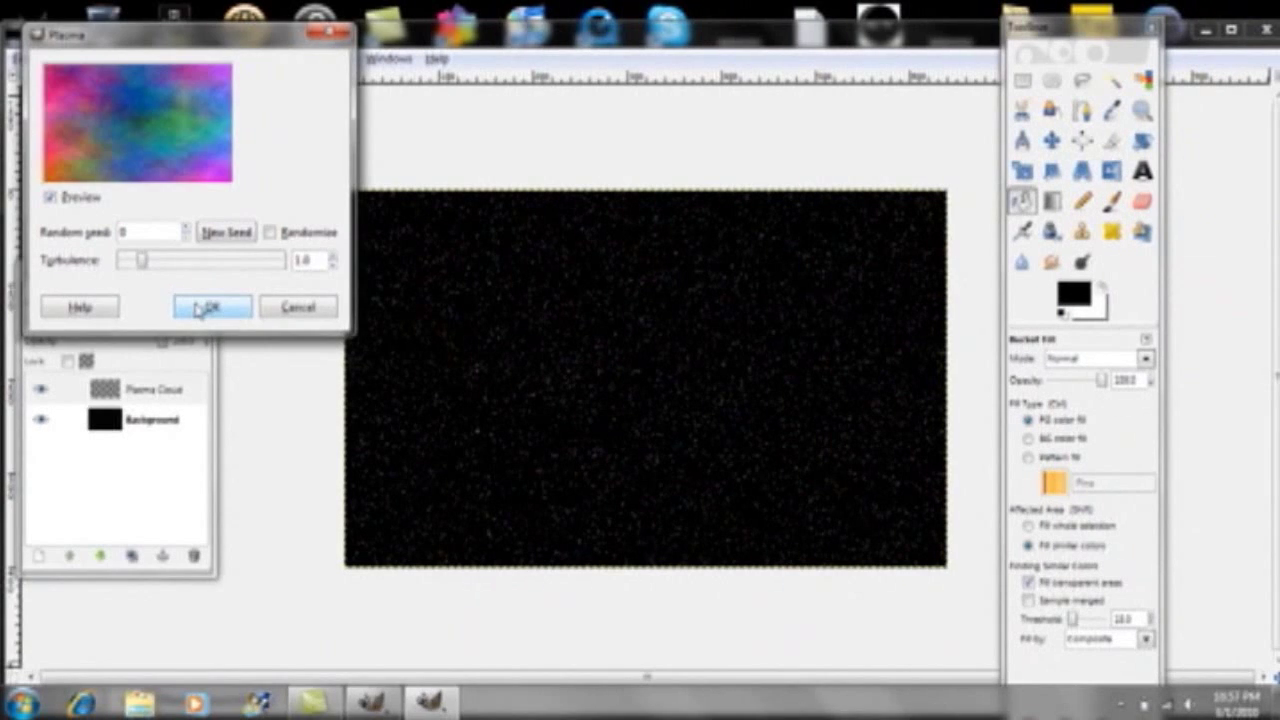
{"action": "left_click", "coordinate": [205, 309]}
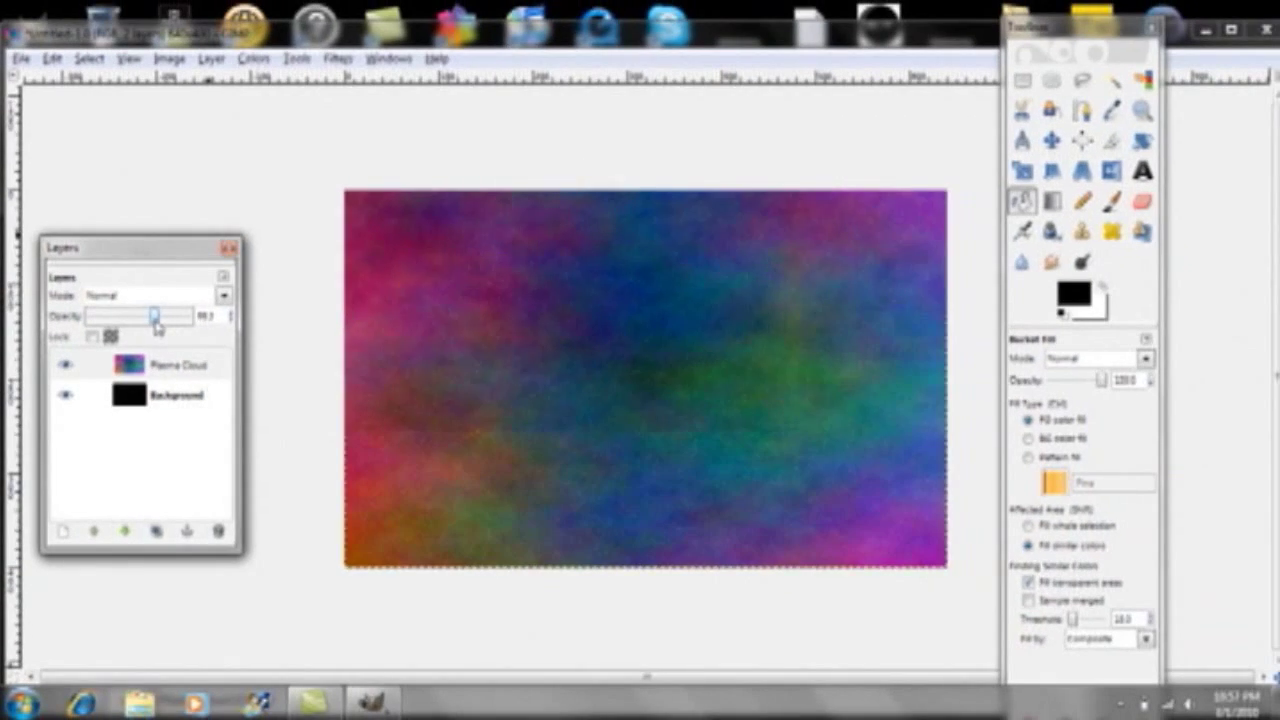
{"action": "left_click_drag", "start_coordinate": [156, 316], "coordinate": [108, 318]}
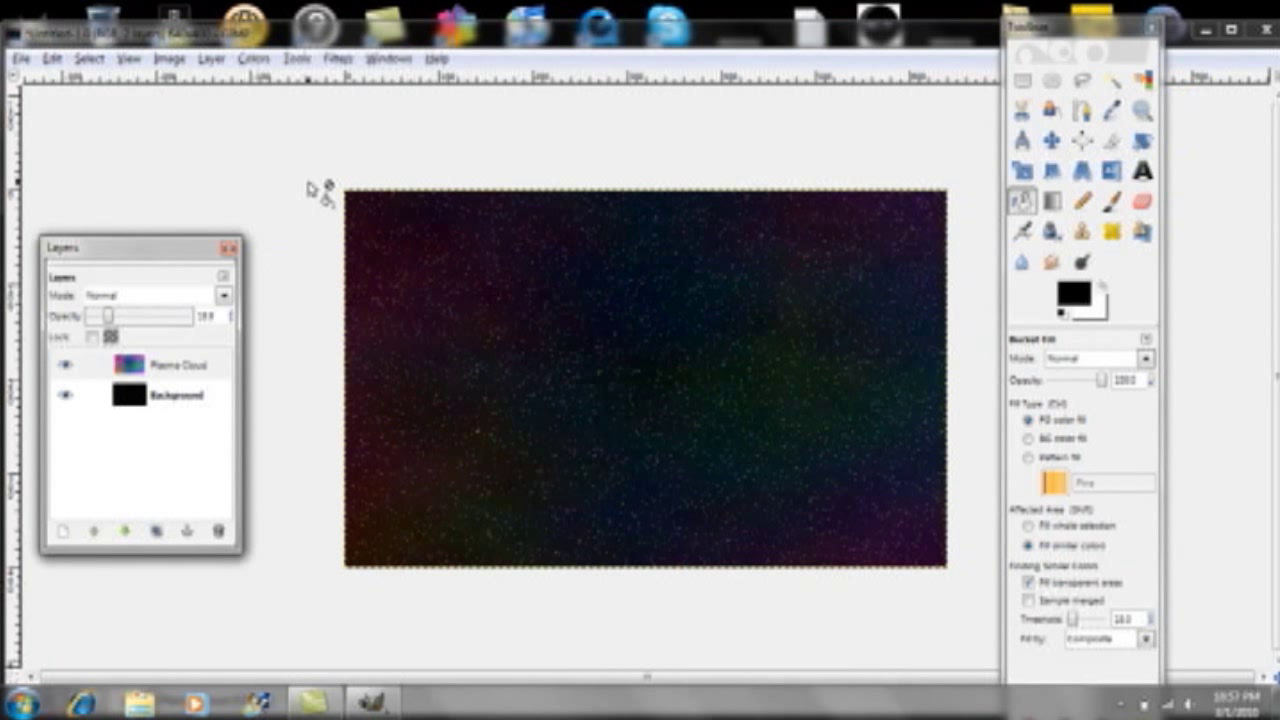
{"action": "left_click", "coordinate": [213, 60]}
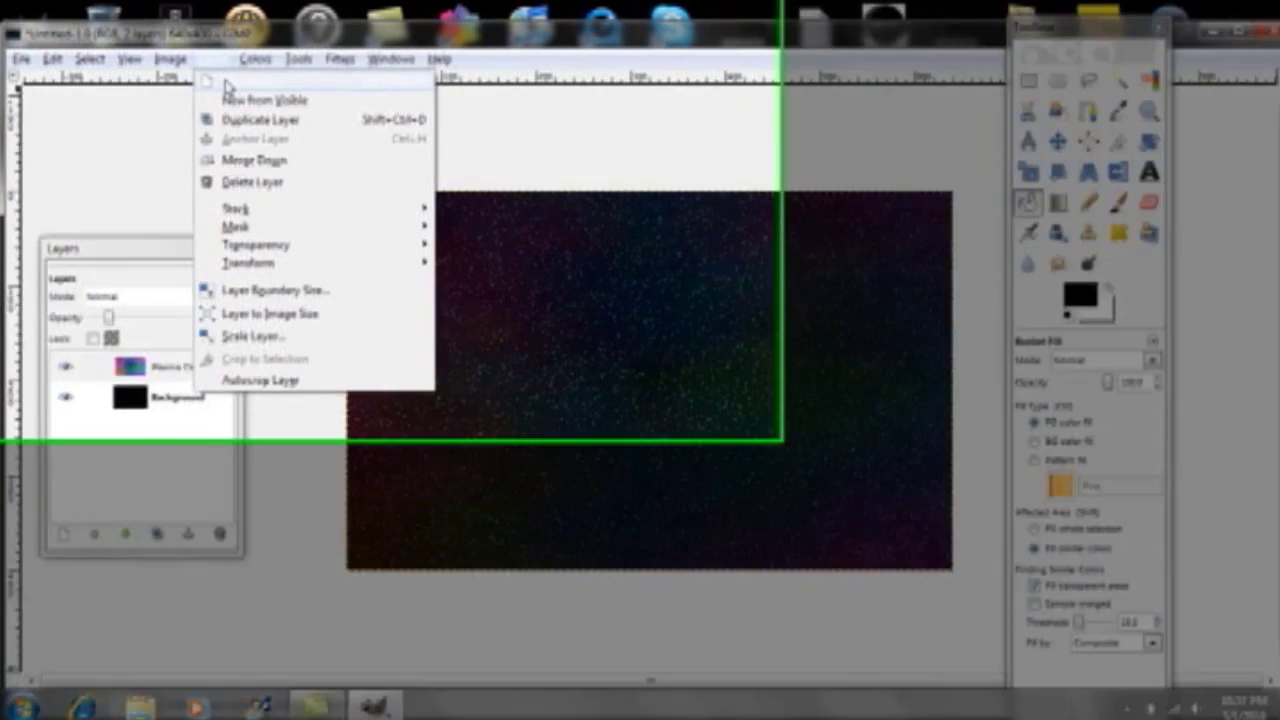
Add a transparent 'Planet 1' layer and select a circle near the canvas centre.
{"action": "left_click", "coordinate": [226, 82]}
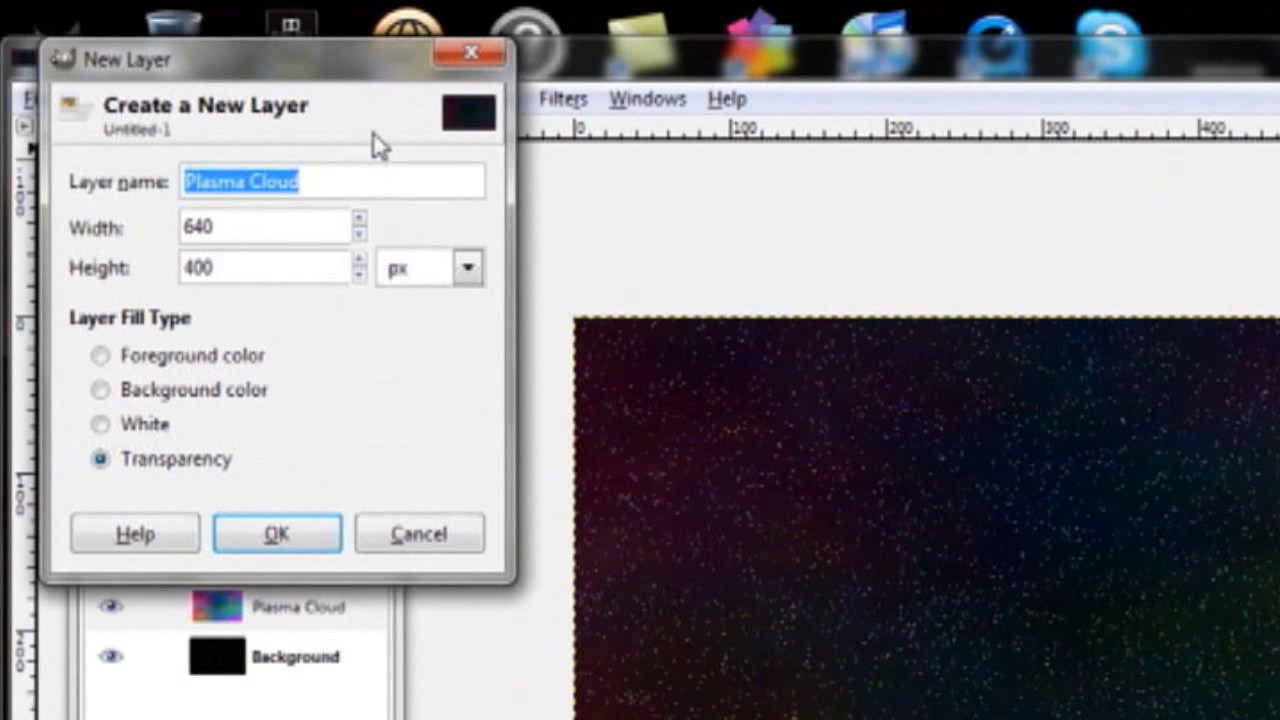
{"action": "type", "text": "p"}
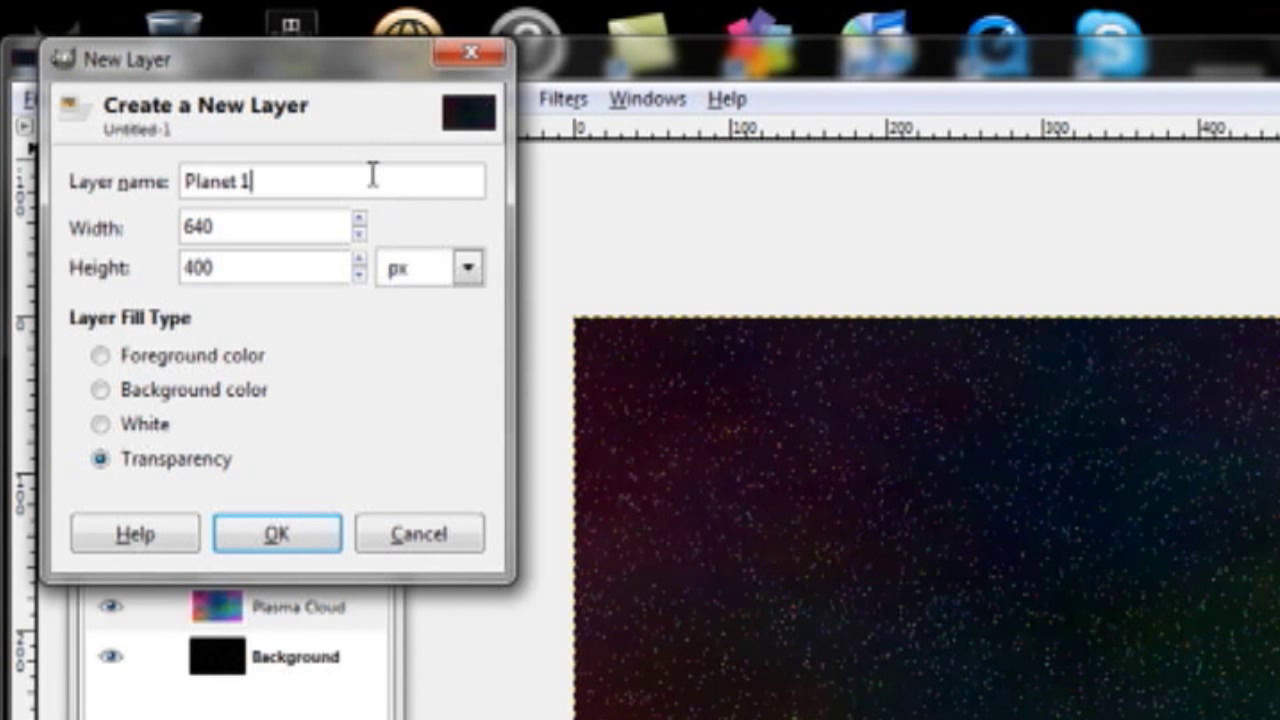
{"action": "left_click", "coordinate": [298, 533]}
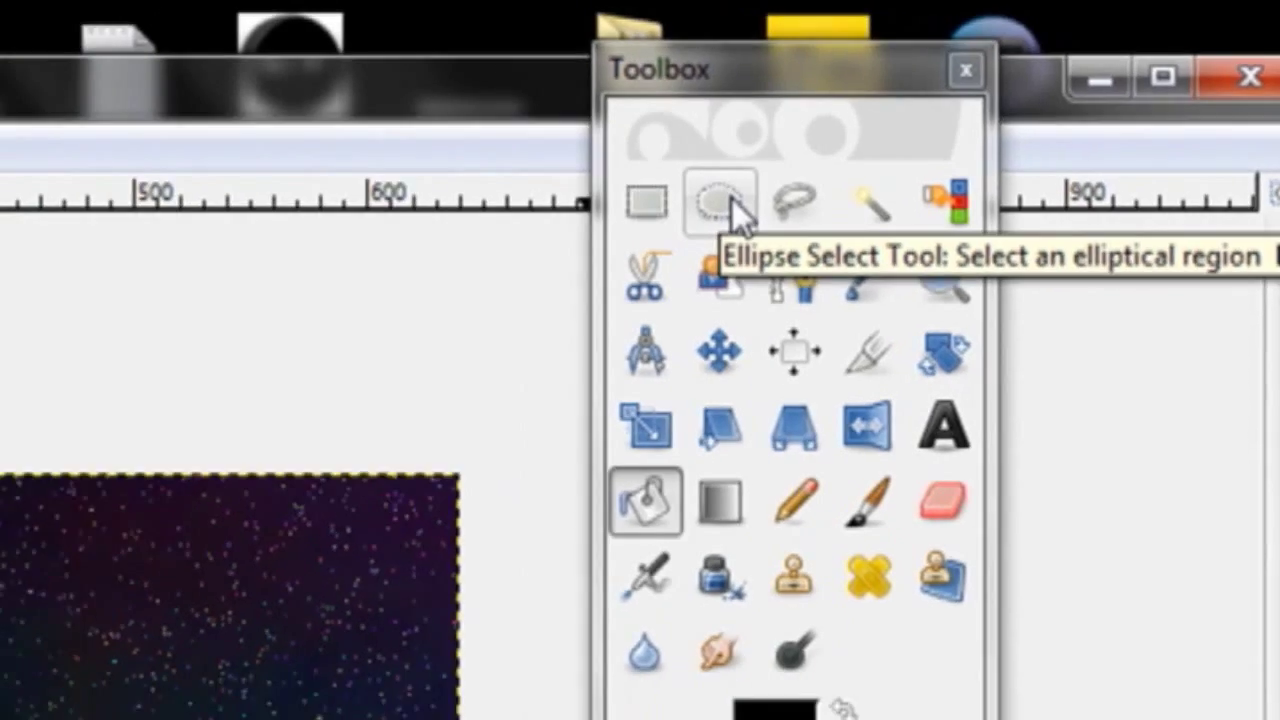
{"action": "left_click", "coordinate": [690, 218]}
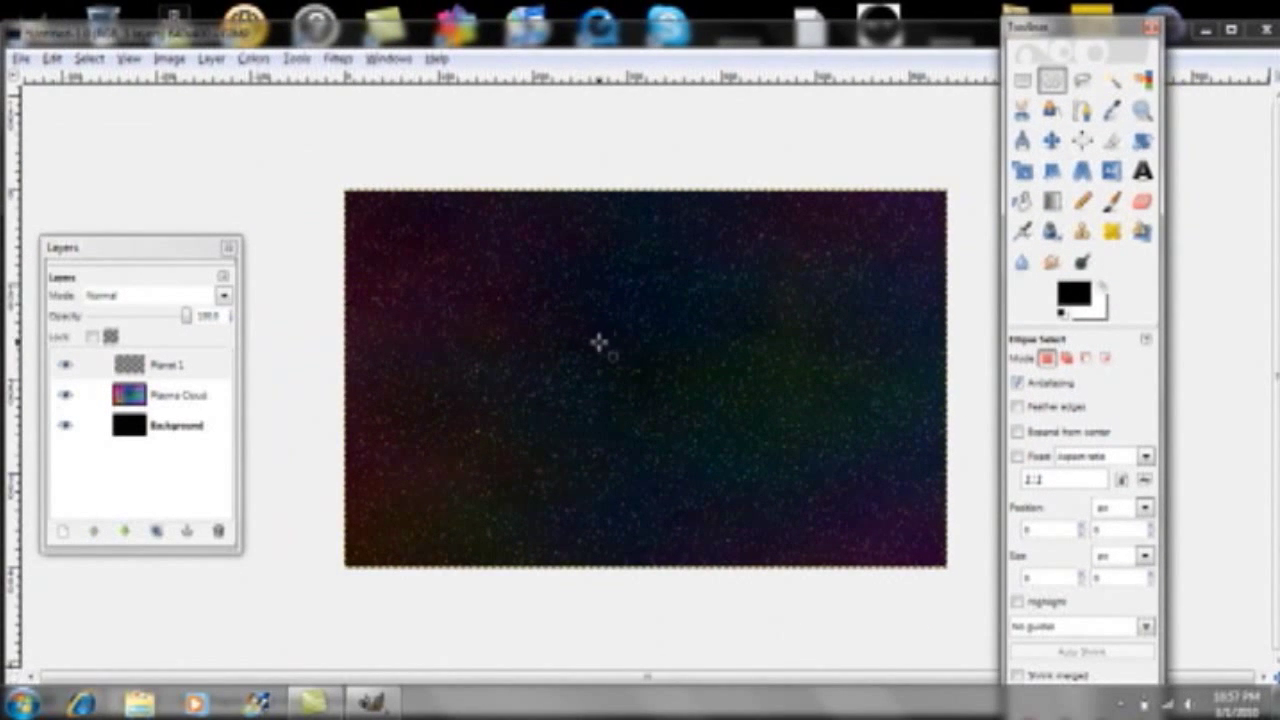
{"action": "left_click_drag", "start_coordinate": [536, 288], "coordinate": [701, 443]}
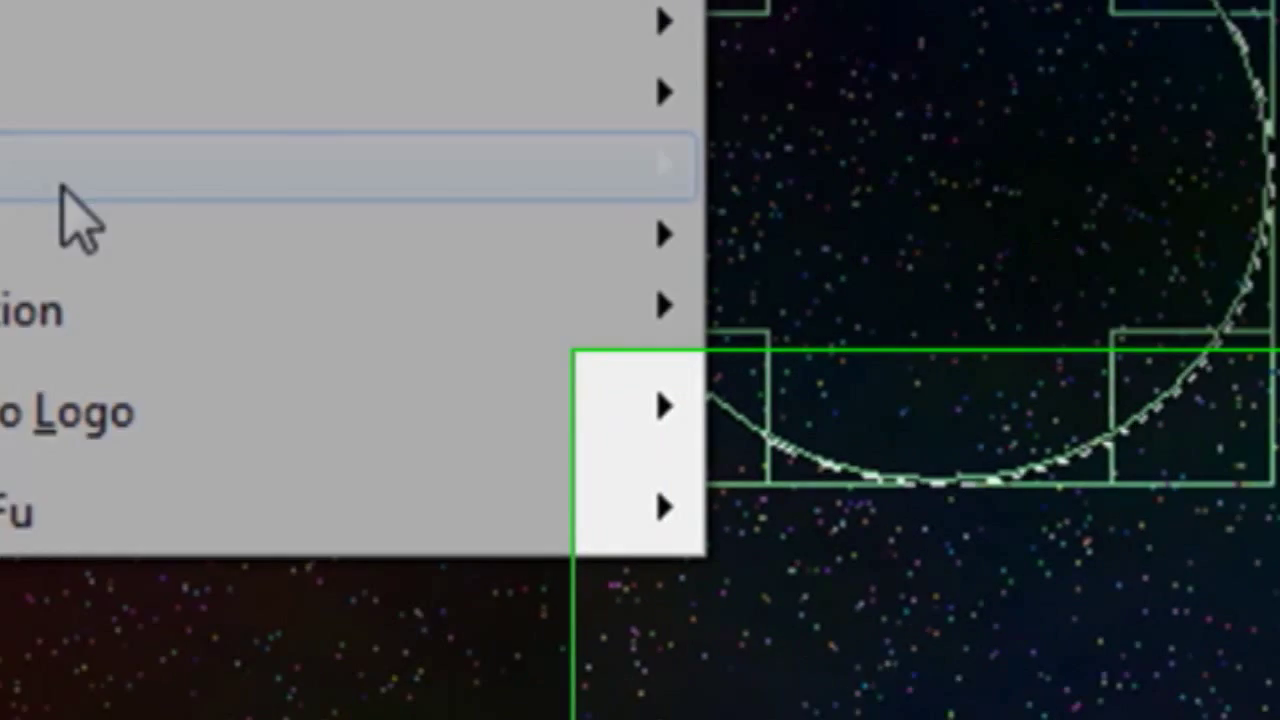
Set Sphere Designer's first colour to a bright saturated blue.
{"action": "mouse_move", "coordinate": [336, 357]}
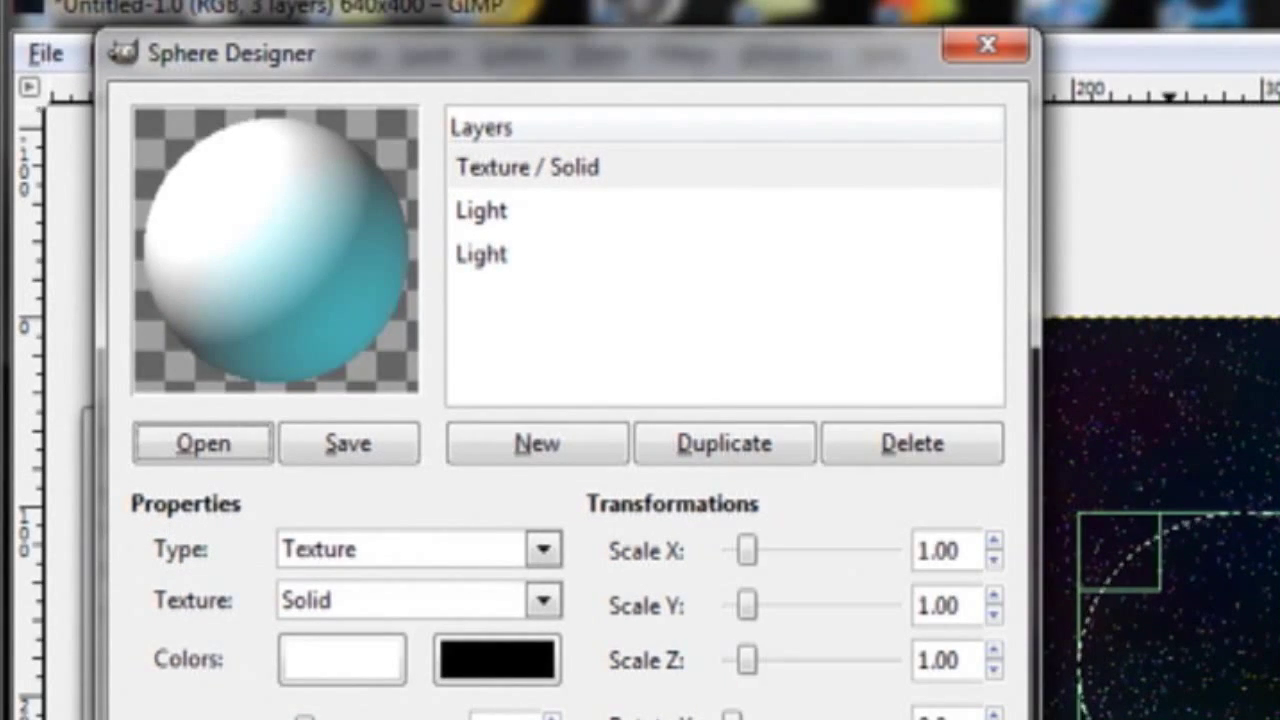
{"action": "left_click", "coordinate": [378, 662]}
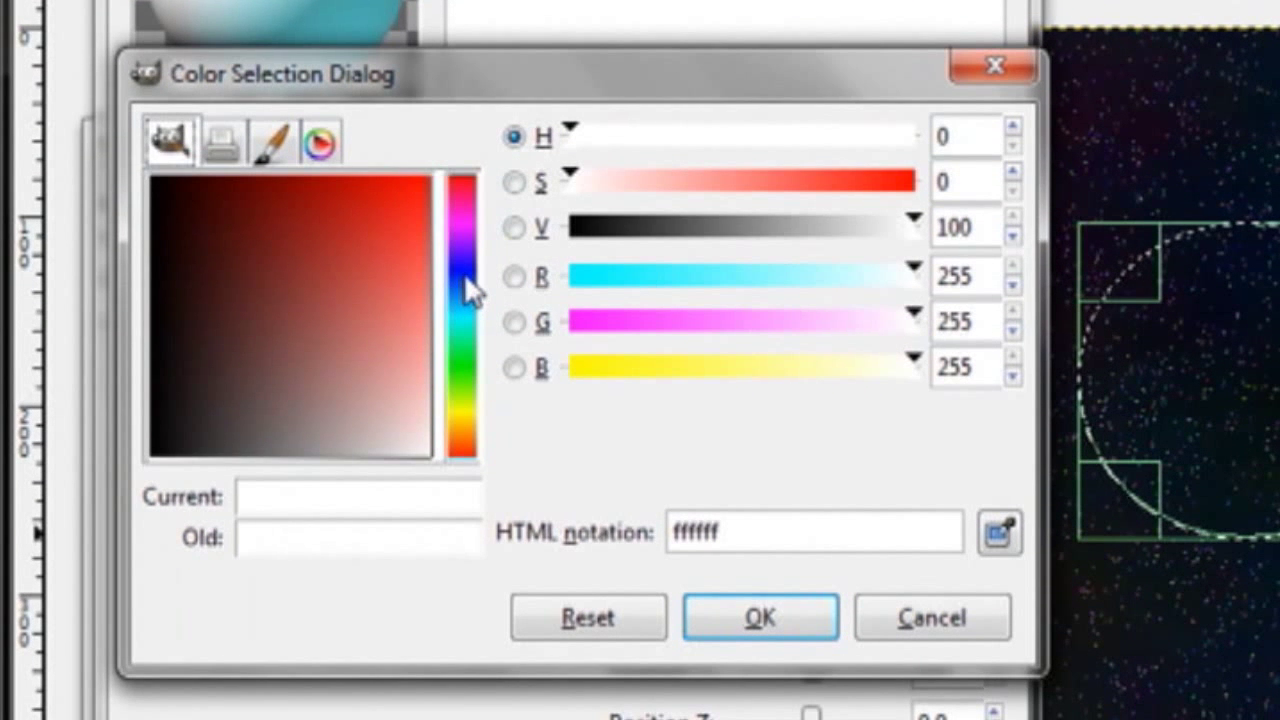
{"action": "left_click", "coordinate": [466, 272]}
{"action": "left_click", "coordinate": [415, 190]}
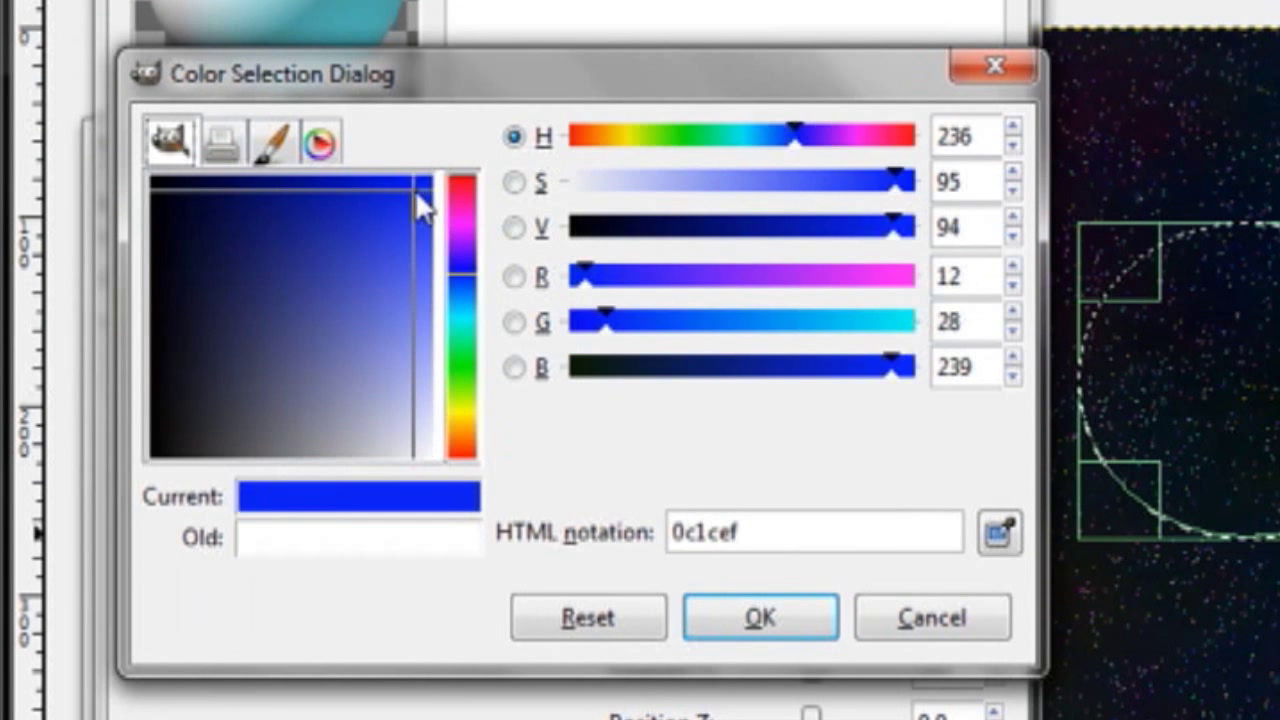
{"action": "left_click_drag", "start_coordinate": [368, 224], "coordinate": [418, 192]}
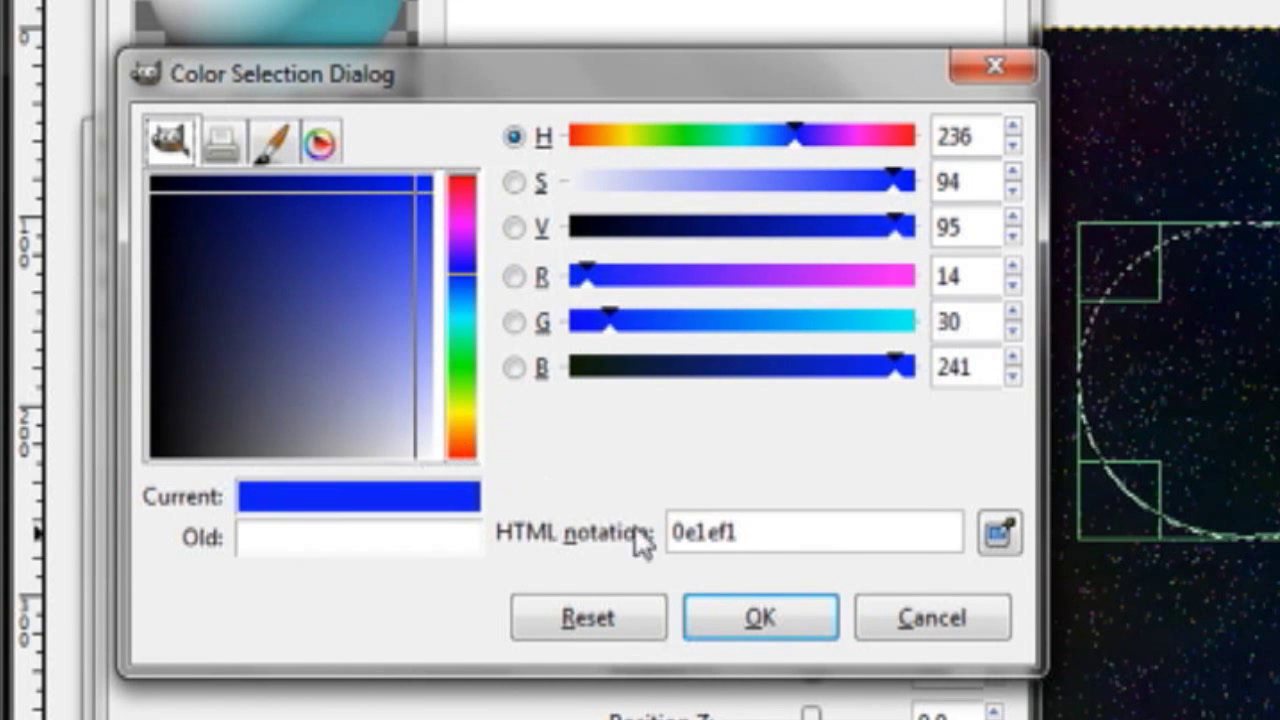
{"action": "left_click", "coordinate": [760, 618]}
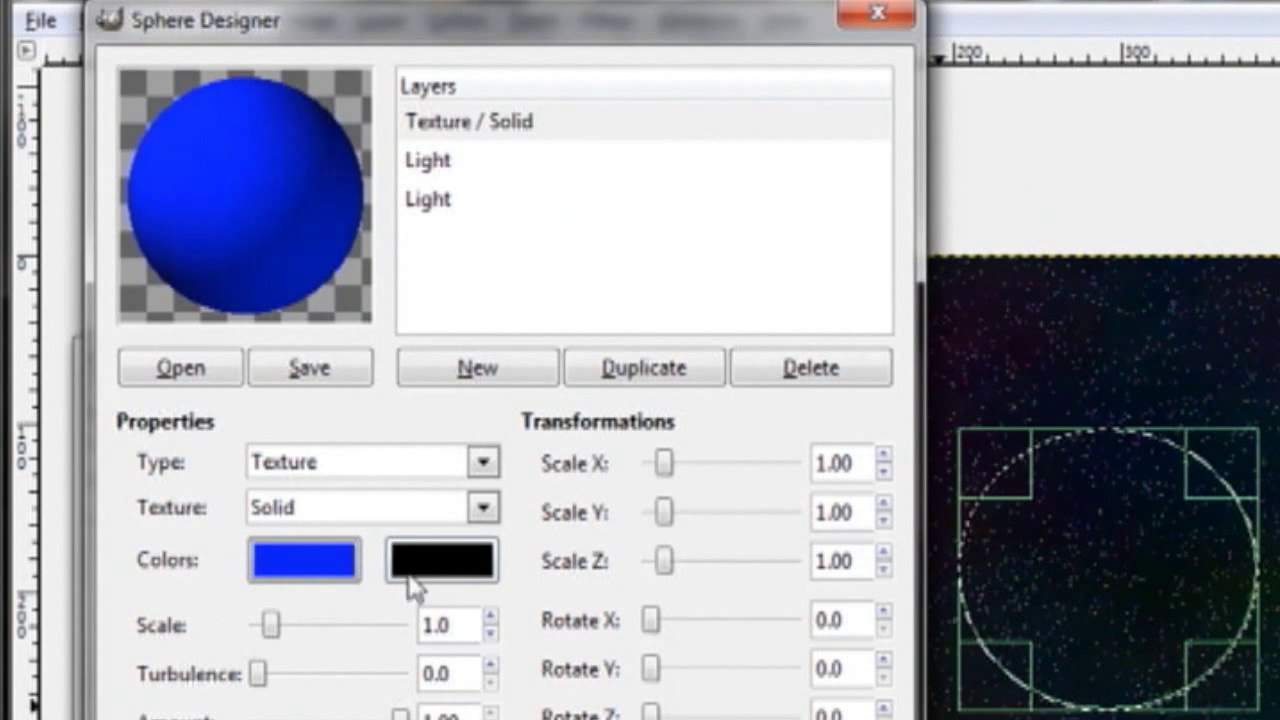
Apply the Lizard texture with turbulence 2.2 and scale 3.2, render the sphere, and deselect.
{"action": "left_click", "coordinate": [484, 510]}
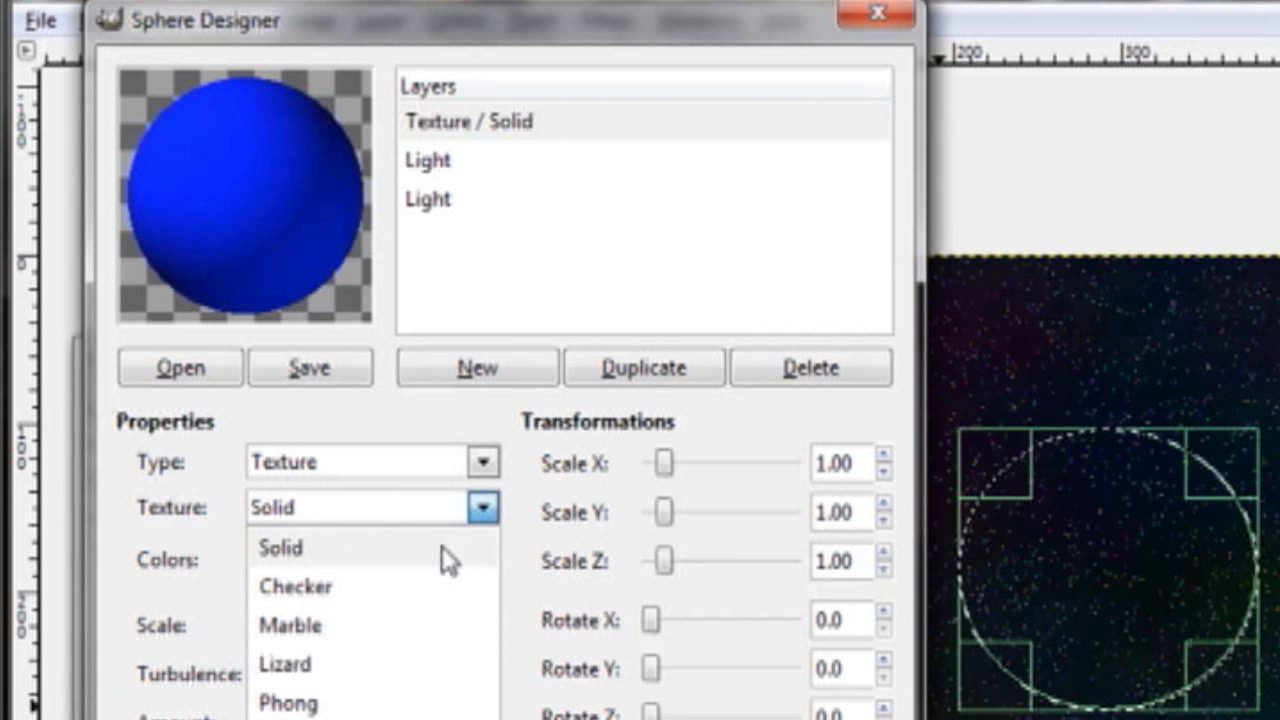
{"action": "left_click", "coordinate": [400, 664]}
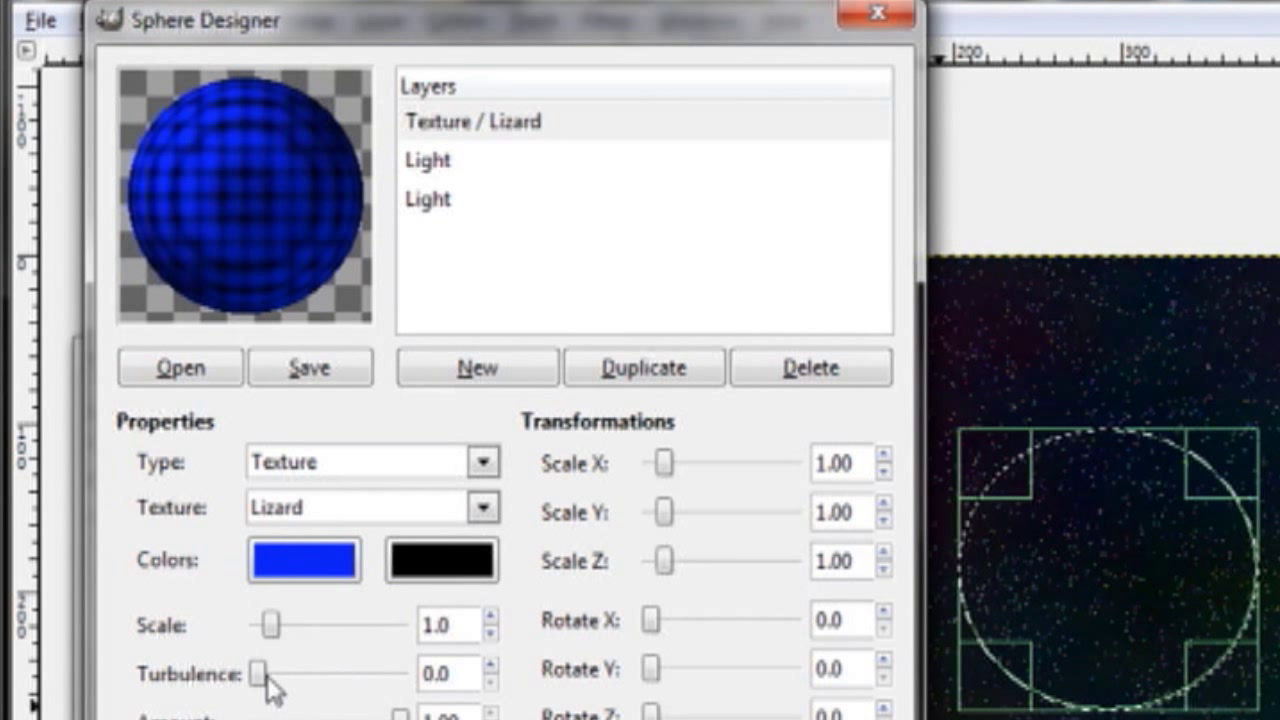
{"action": "left_click_drag", "start_coordinate": [258, 677], "coordinate": [286, 686]}
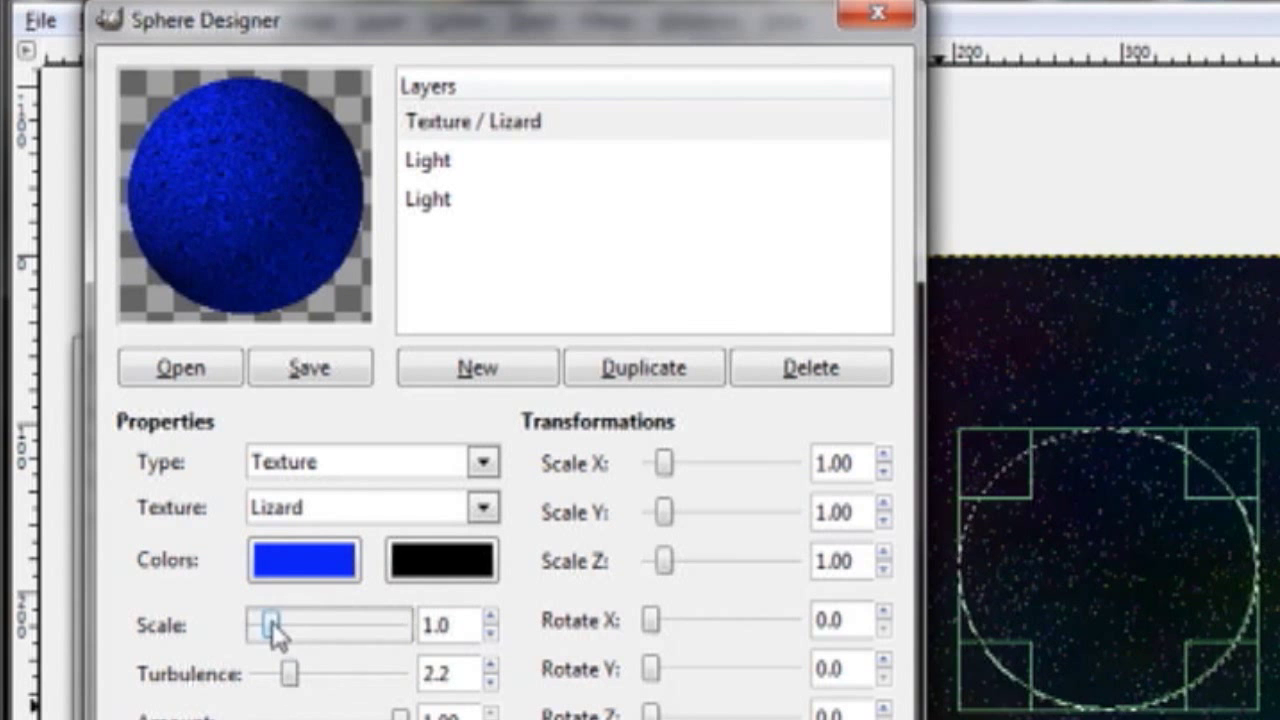
{"action": "left_click_drag", "start_coordinate": [272, 622], "coordinate": [304, 627]}
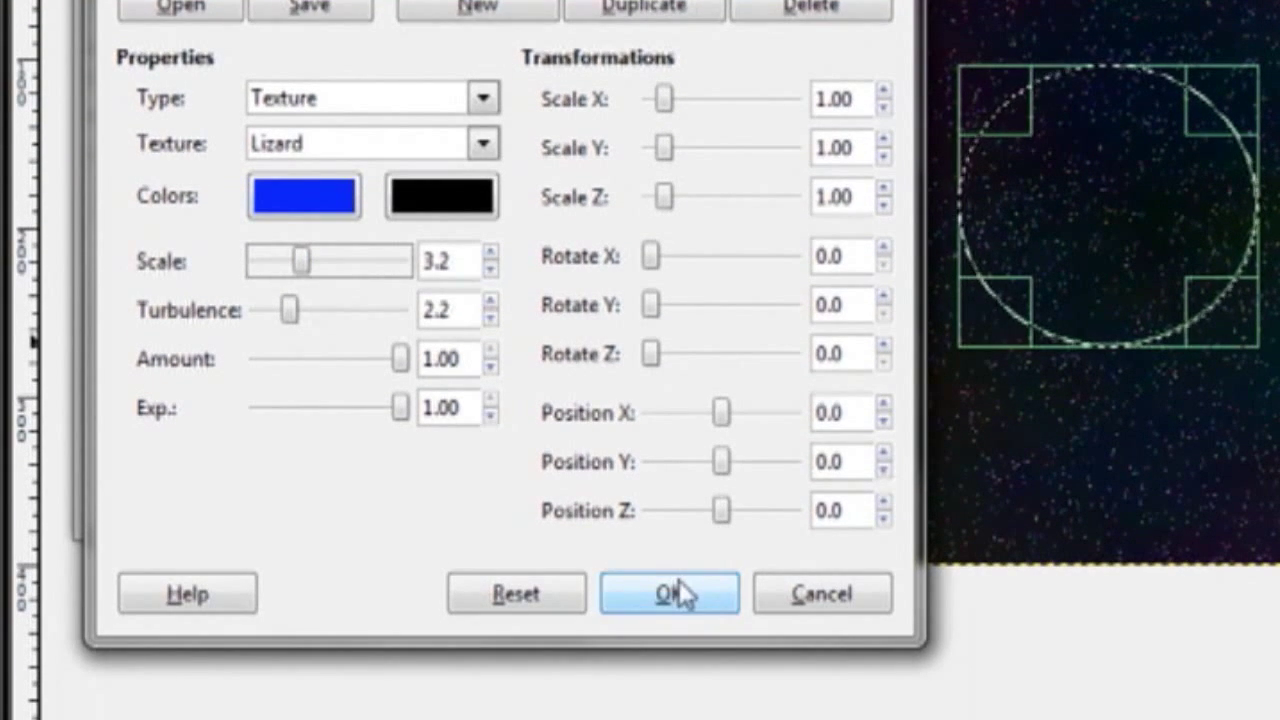
{"action": "left_click", "coordinate": [676, 593]}
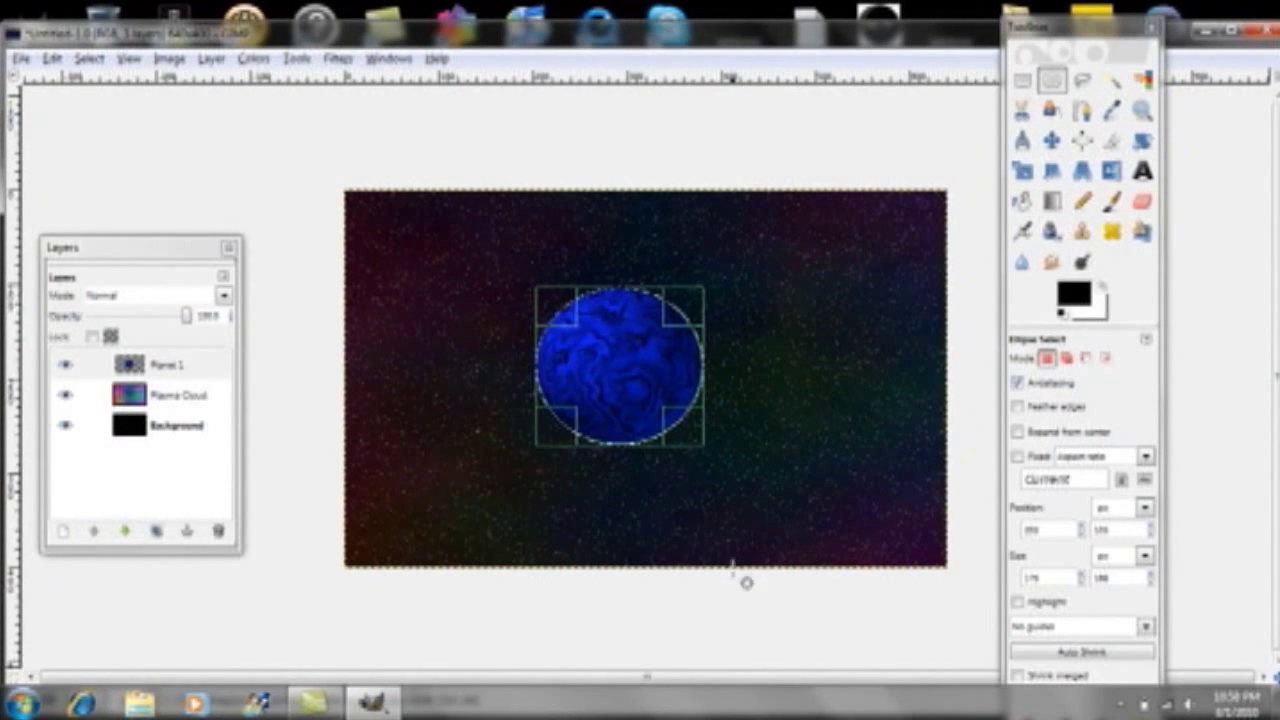
{"action": "left_click", "coordinate": [740, 612]}
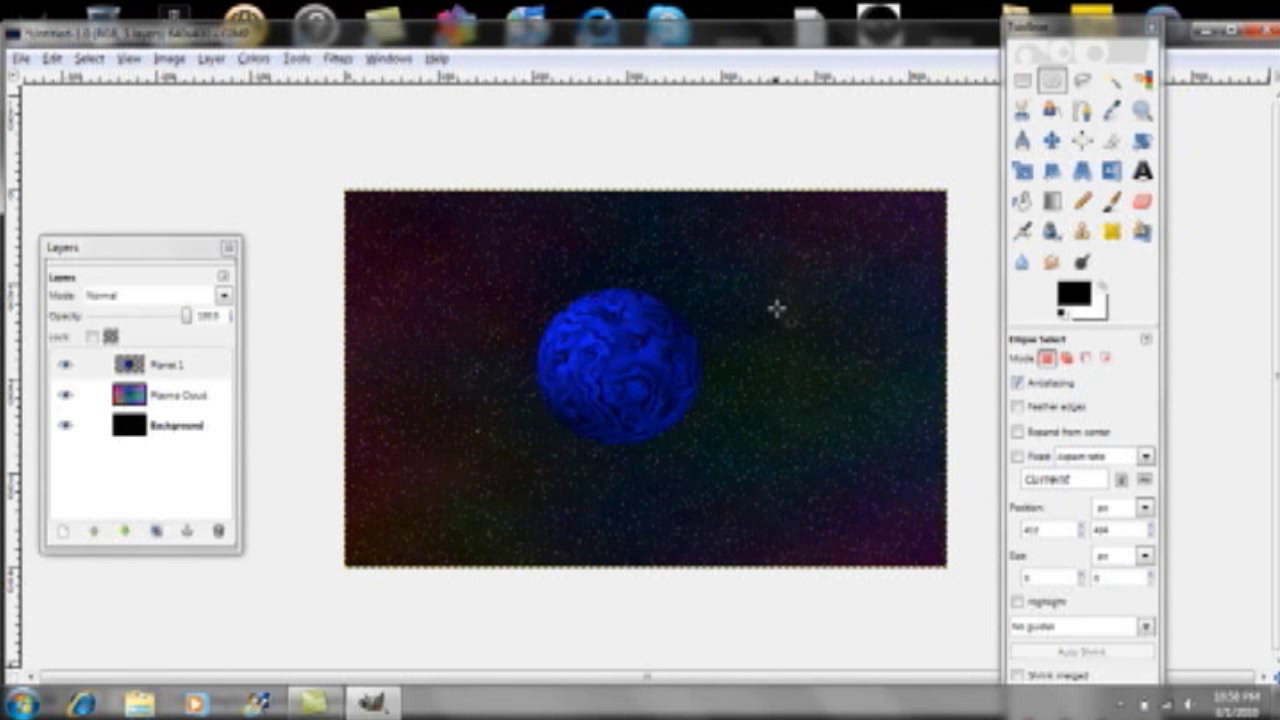
Create a layer named 'Planet 2' with Transparency fill.
{"action": "left_click", "coordinate": [213, 60]}
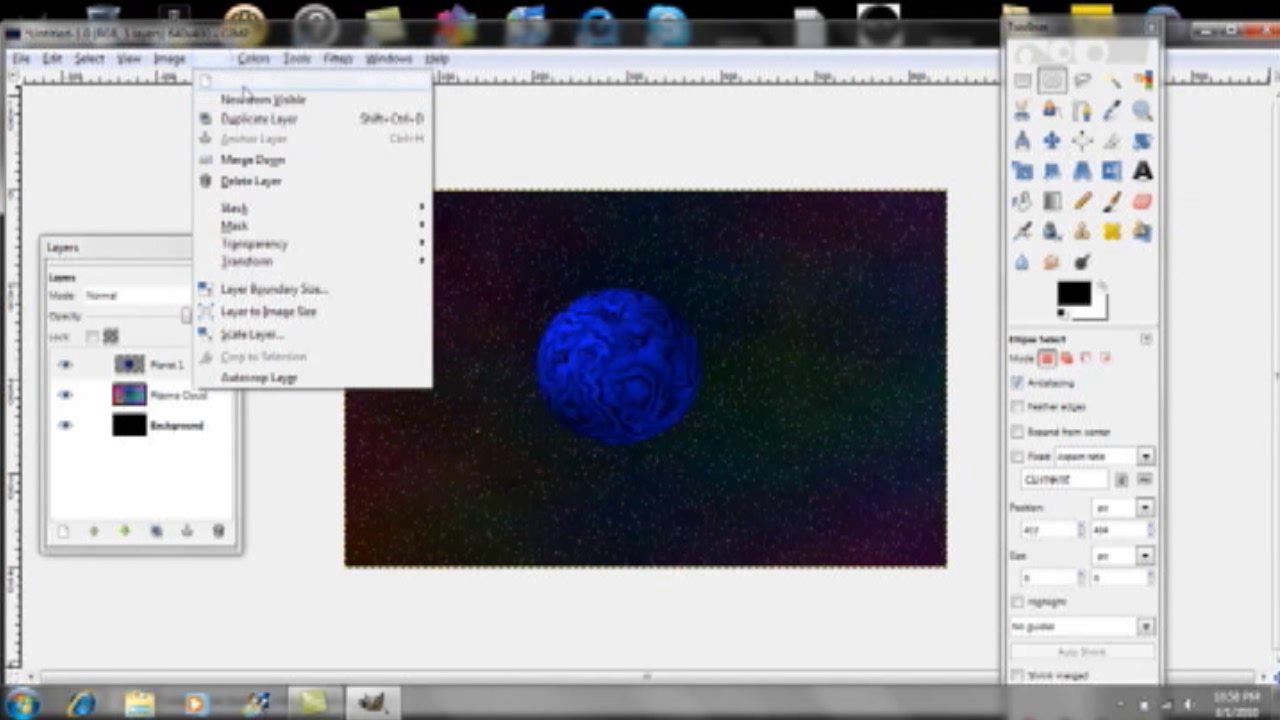
{"action": "left_click", "coordinate": [243, 86]}
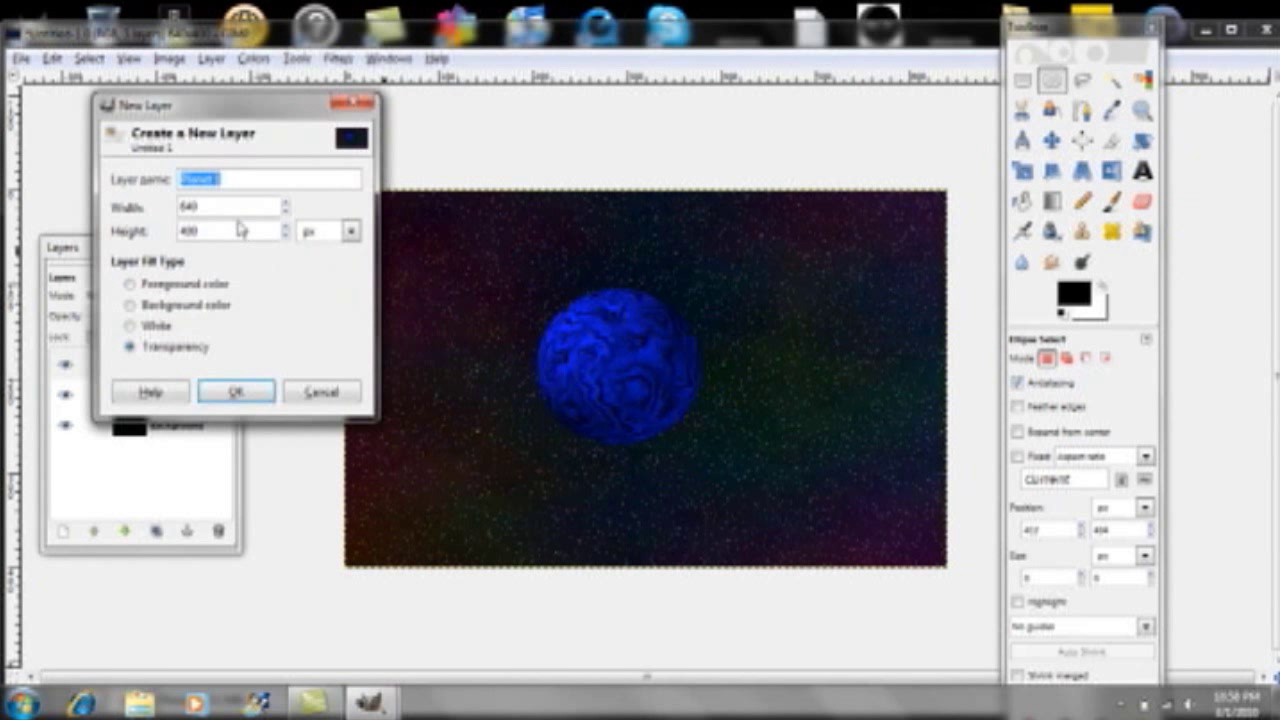
{"action": "type", "text": "P"}
{"action": "left_click", "coordinate": [240, 392]}
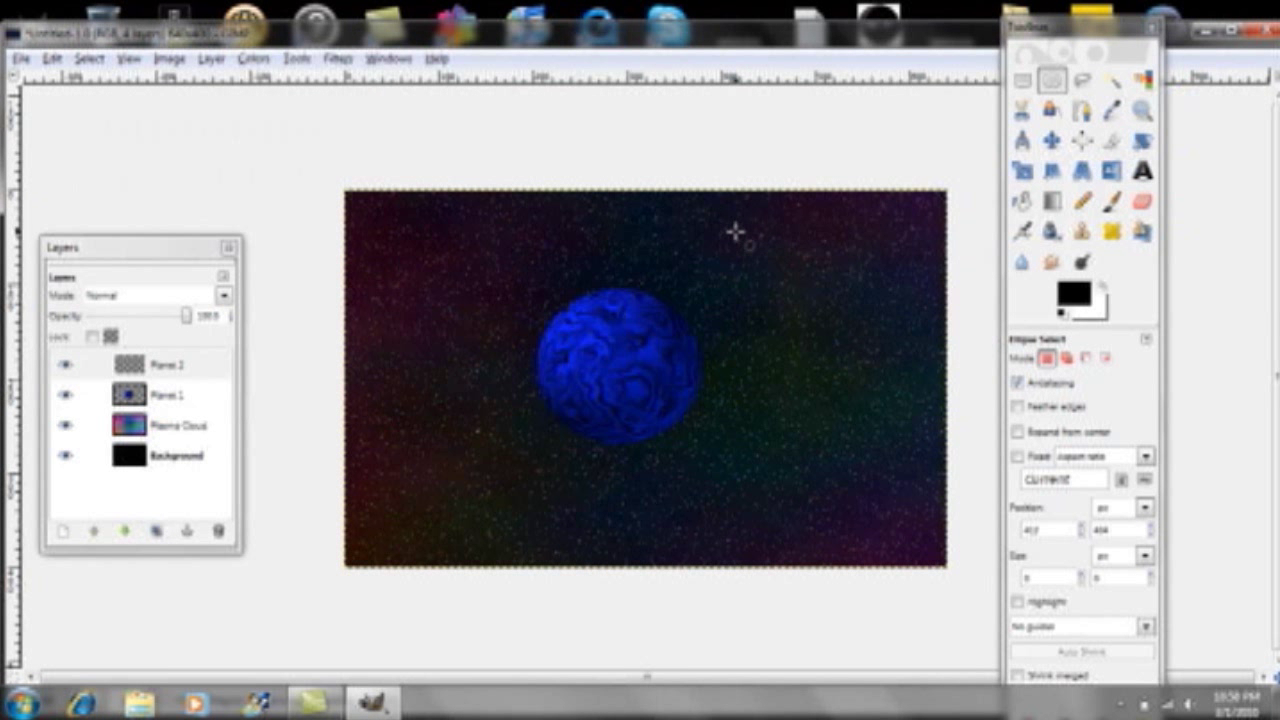
Select a circle right of the blue planet and launch Sphere Designer from Filters > Render.
{"action": "left_click_drag", "start_coordinate": [728, 255], "coordinate": [855, 373]}
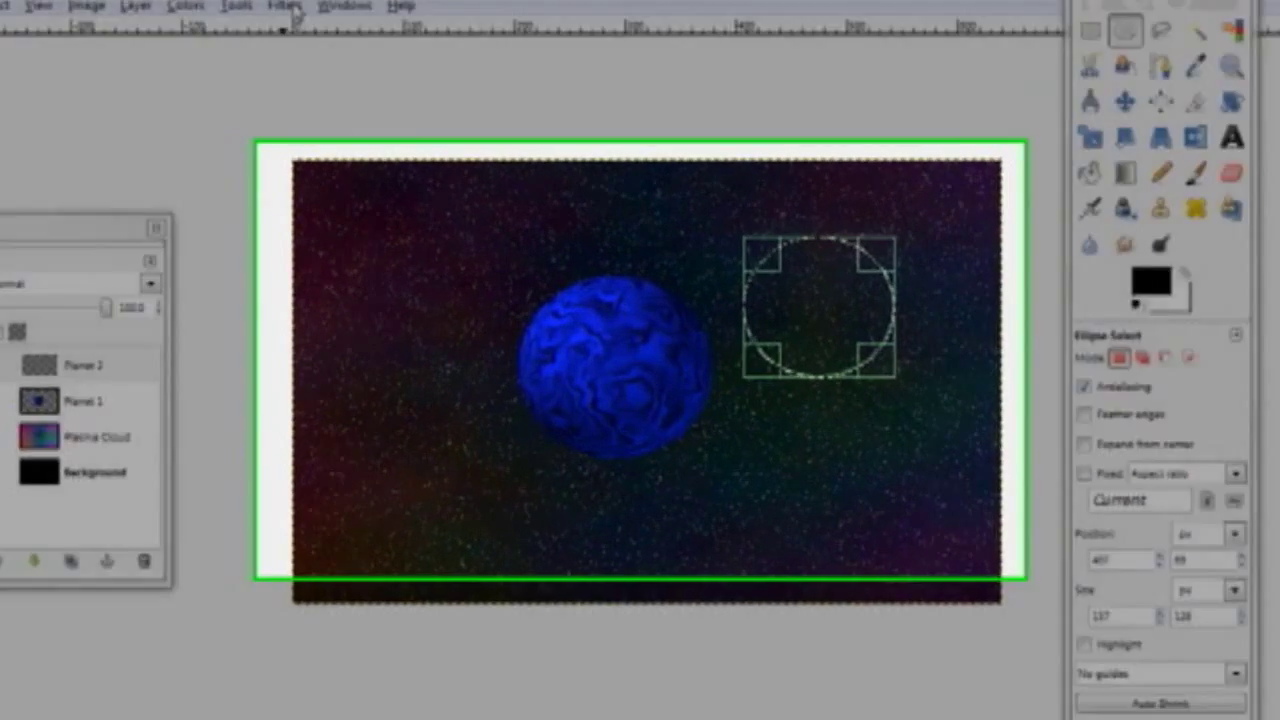
{"action": "left_click", "coordinate": [338, 58]}
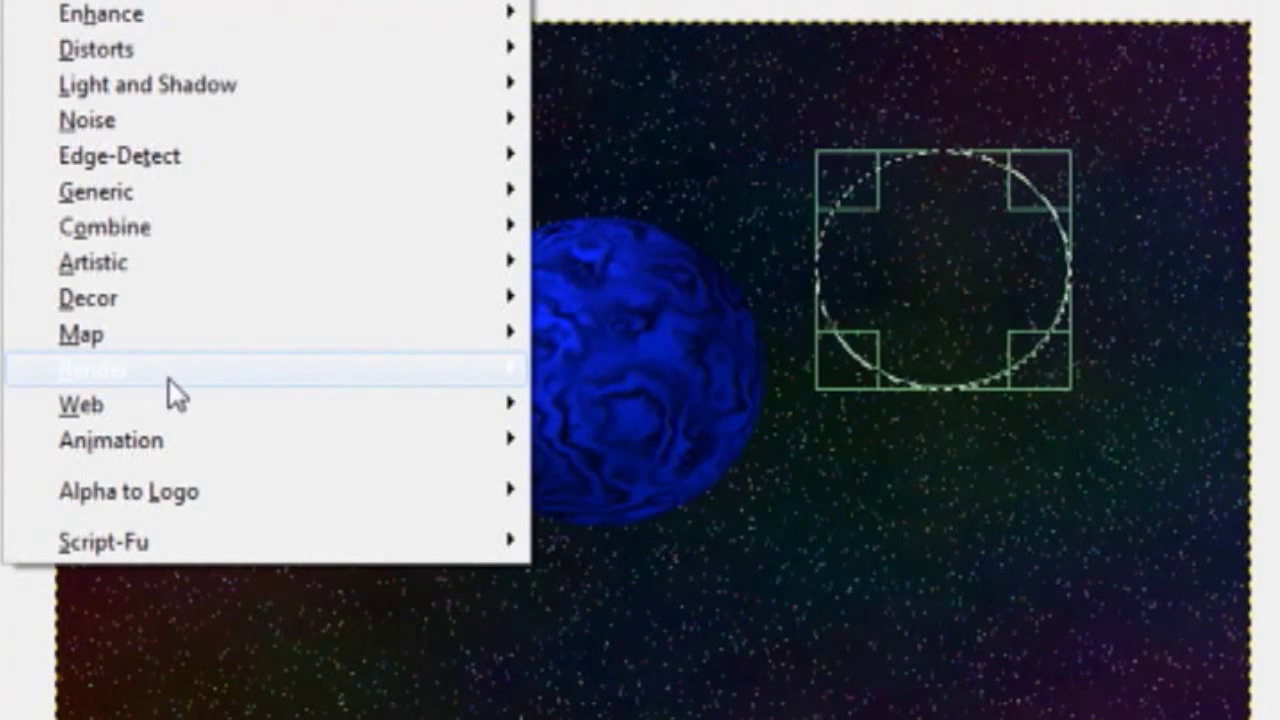
{"action": "mouse_move", "coordinate": [414, 386]}
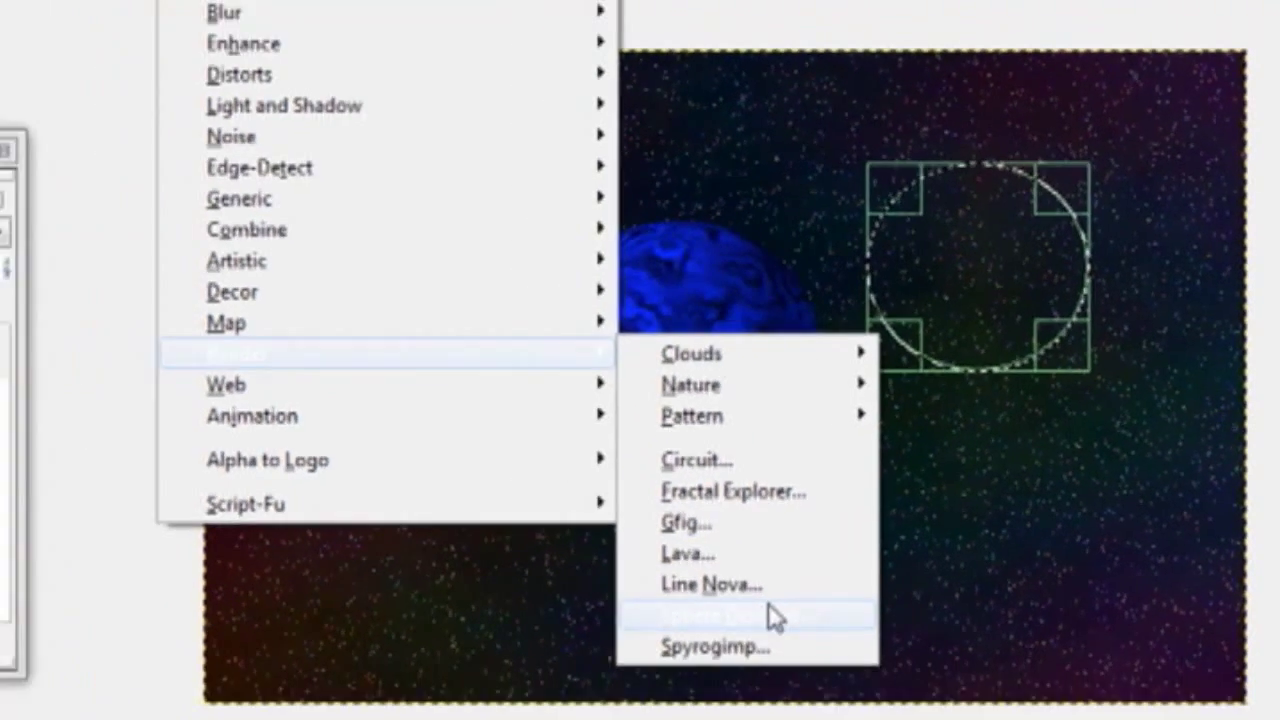
{"action": "left_click", "coordinate": [707, 666]}
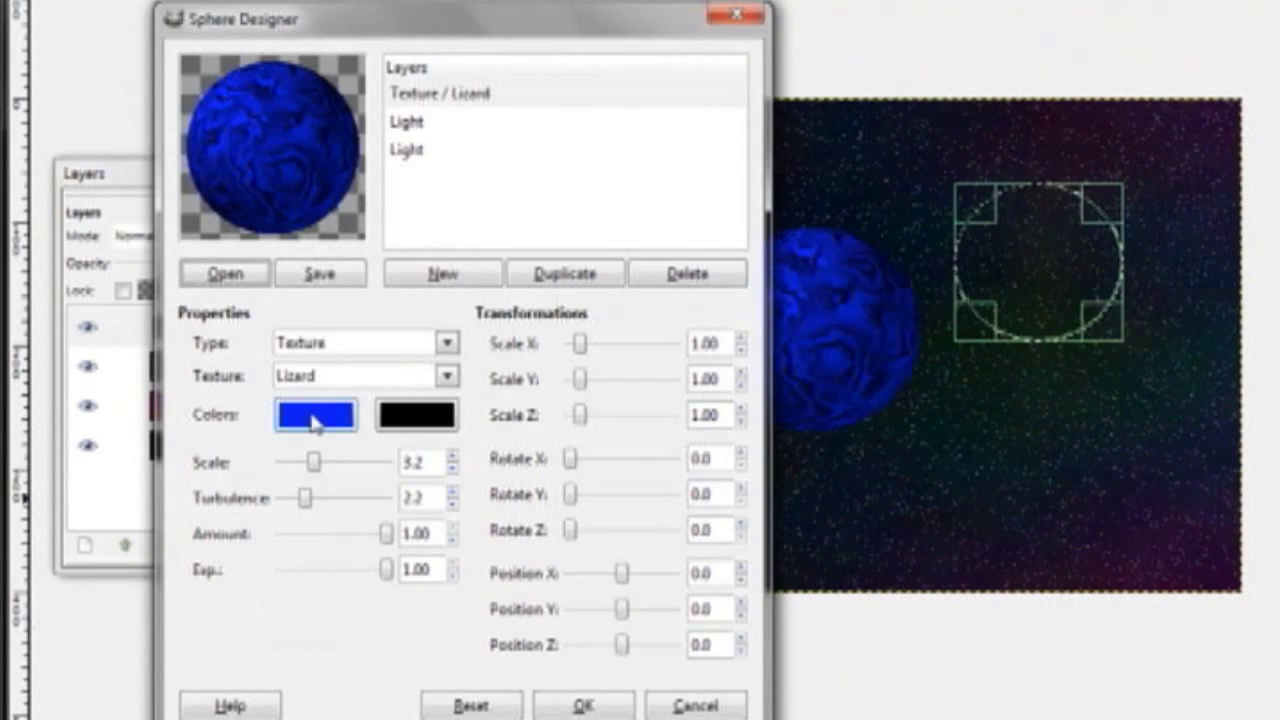
Set the sphere colours to green and dark blue.
{"action": "left_click", "coordinate": [313, 418]}
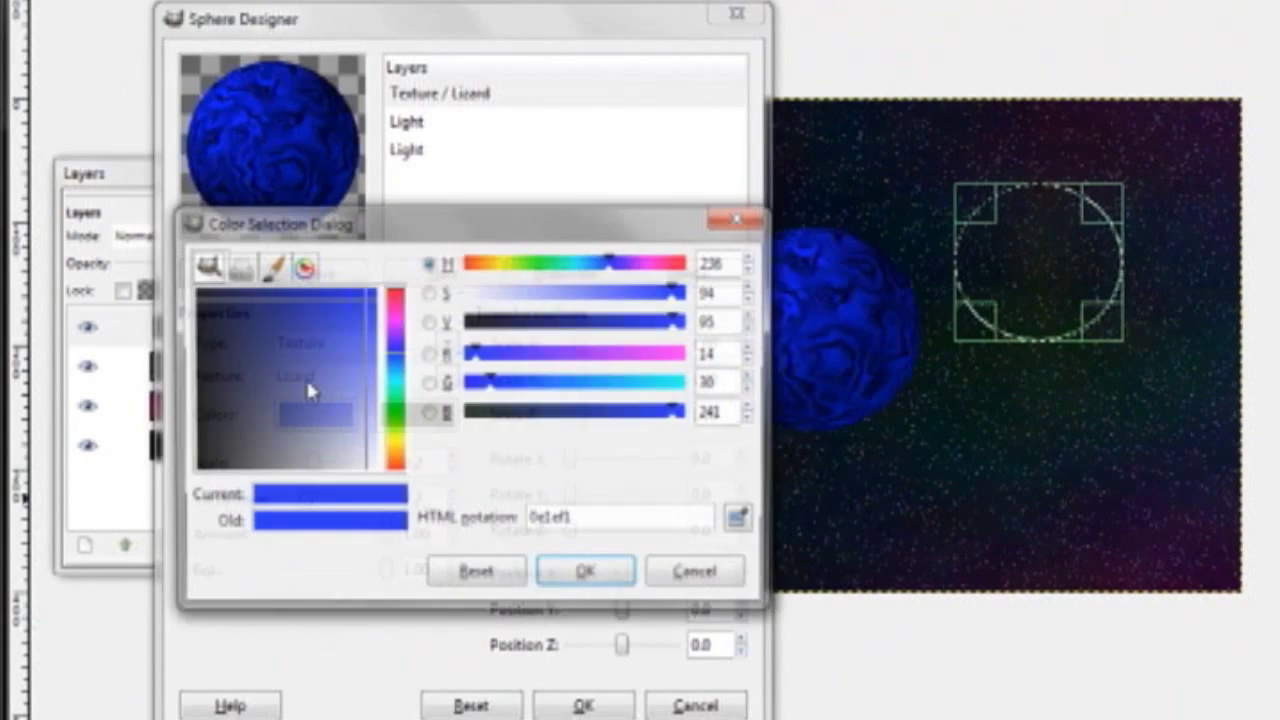
{"action": "left_click", "coordinate": [395, 423]}
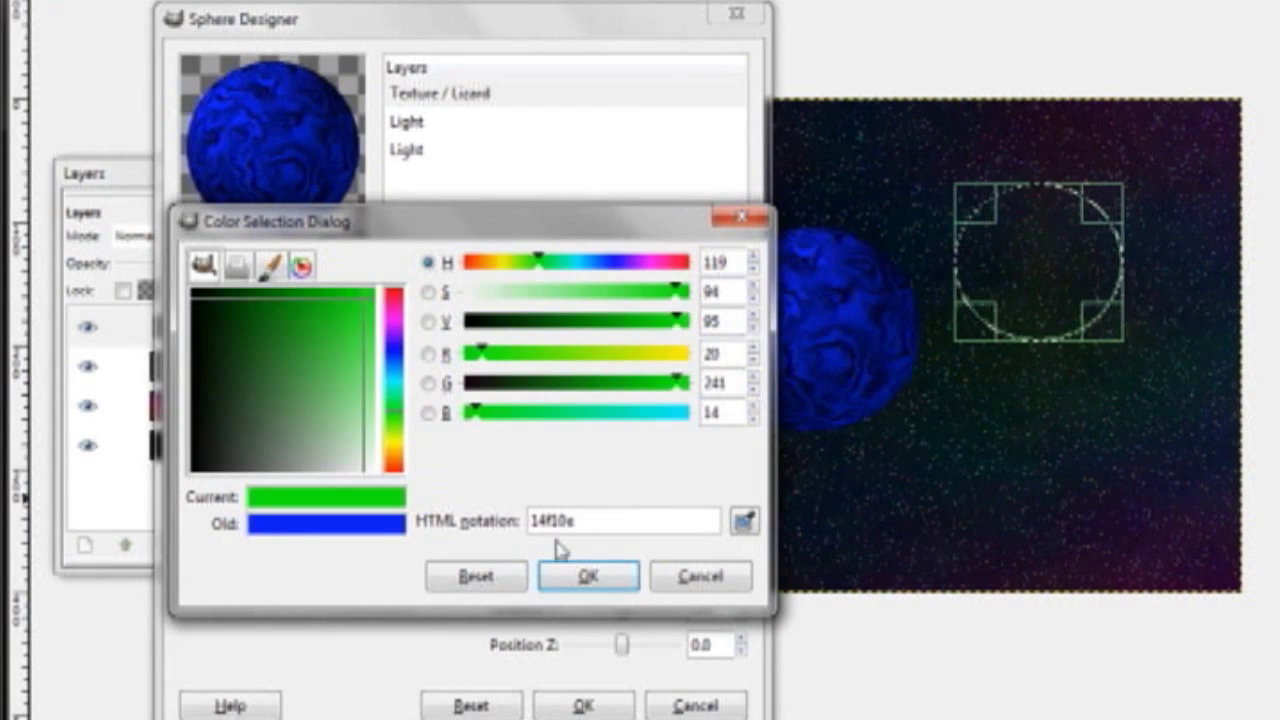
{"action": "left_click", "coordinate": [575, 573]}
{"action": "left_click", "coordinate": [444, 421]}
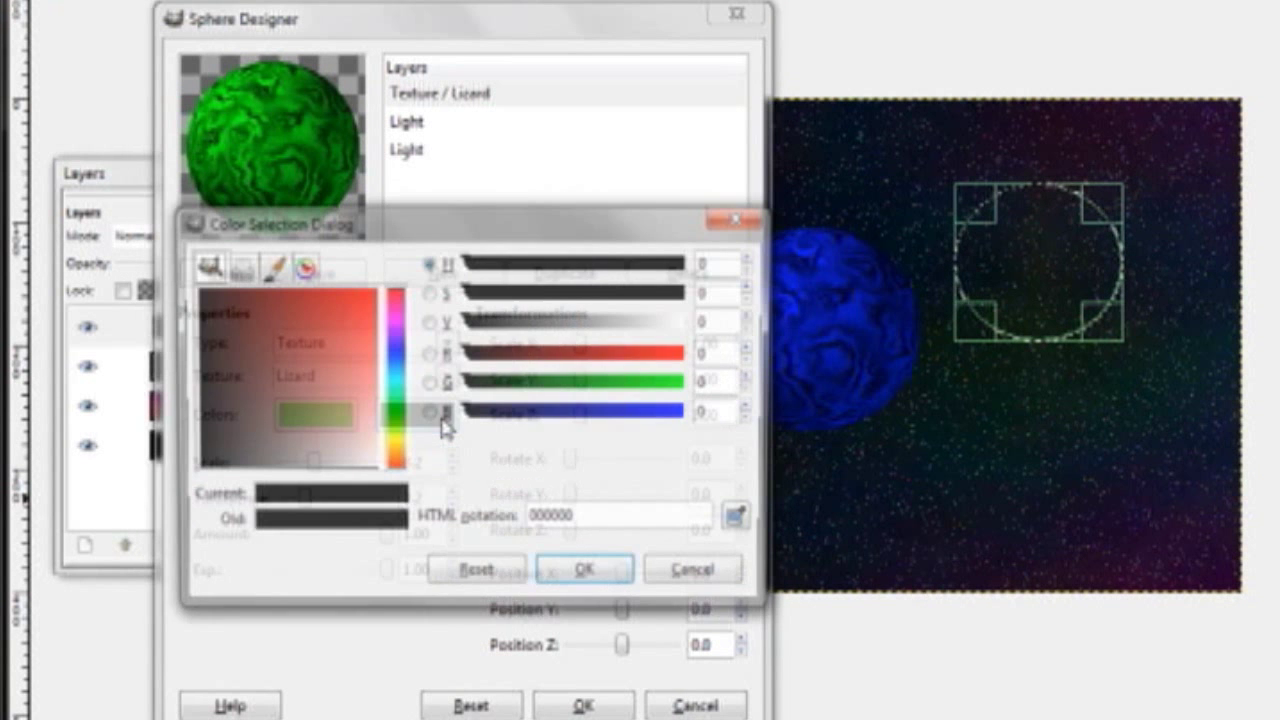
{"action": "left_click", "coordinate": [395, 349]}
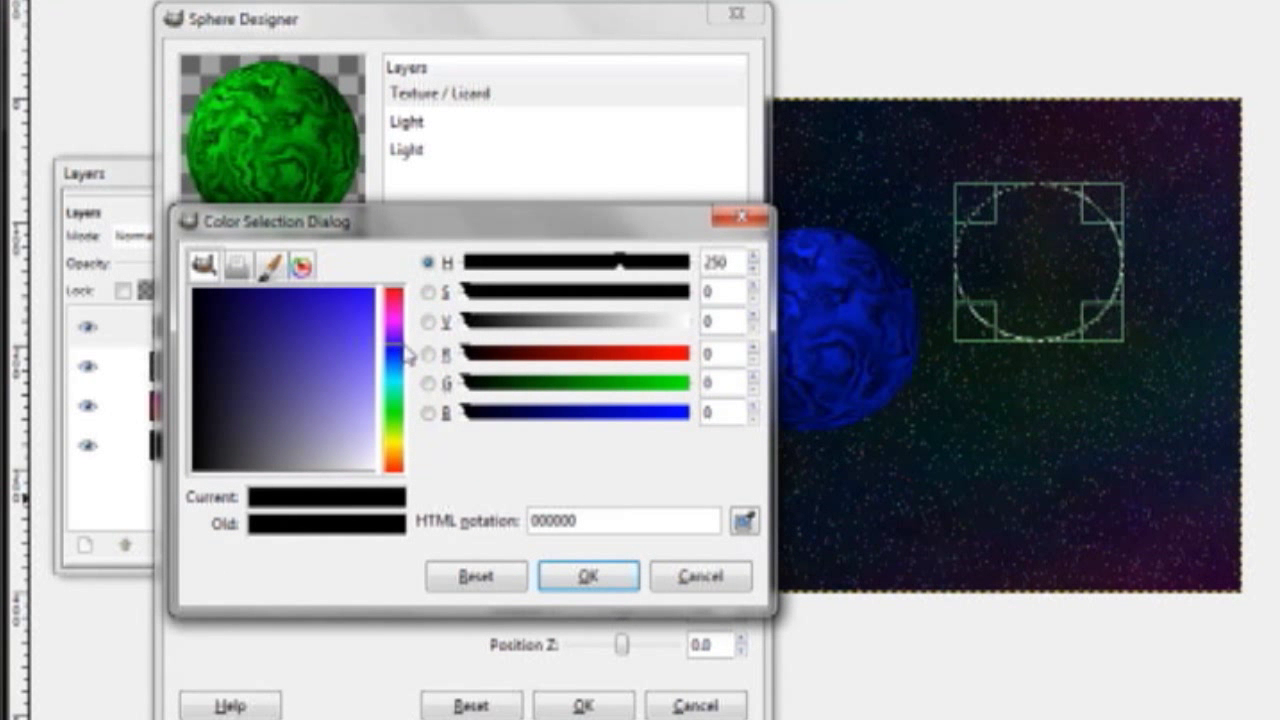
{"action": "left_click", "coordinate": [267, 296]}
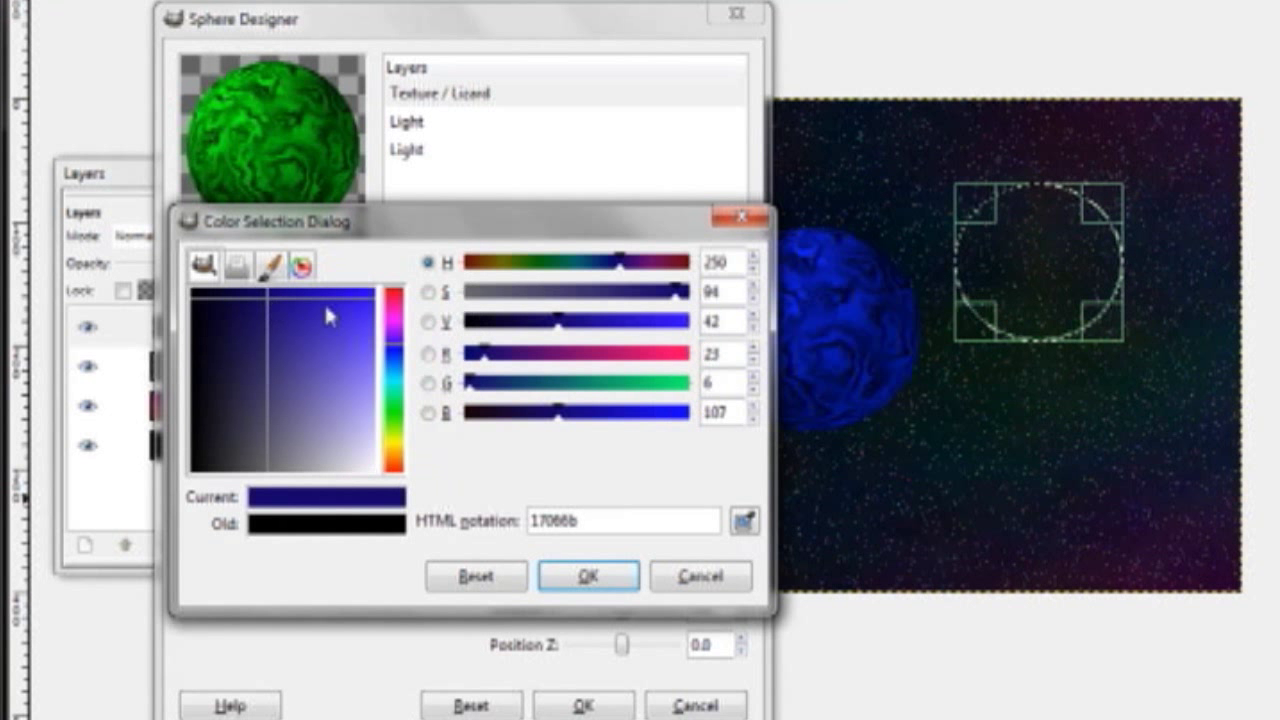
{"action": "left_click", "coordinate": [587, 576]}
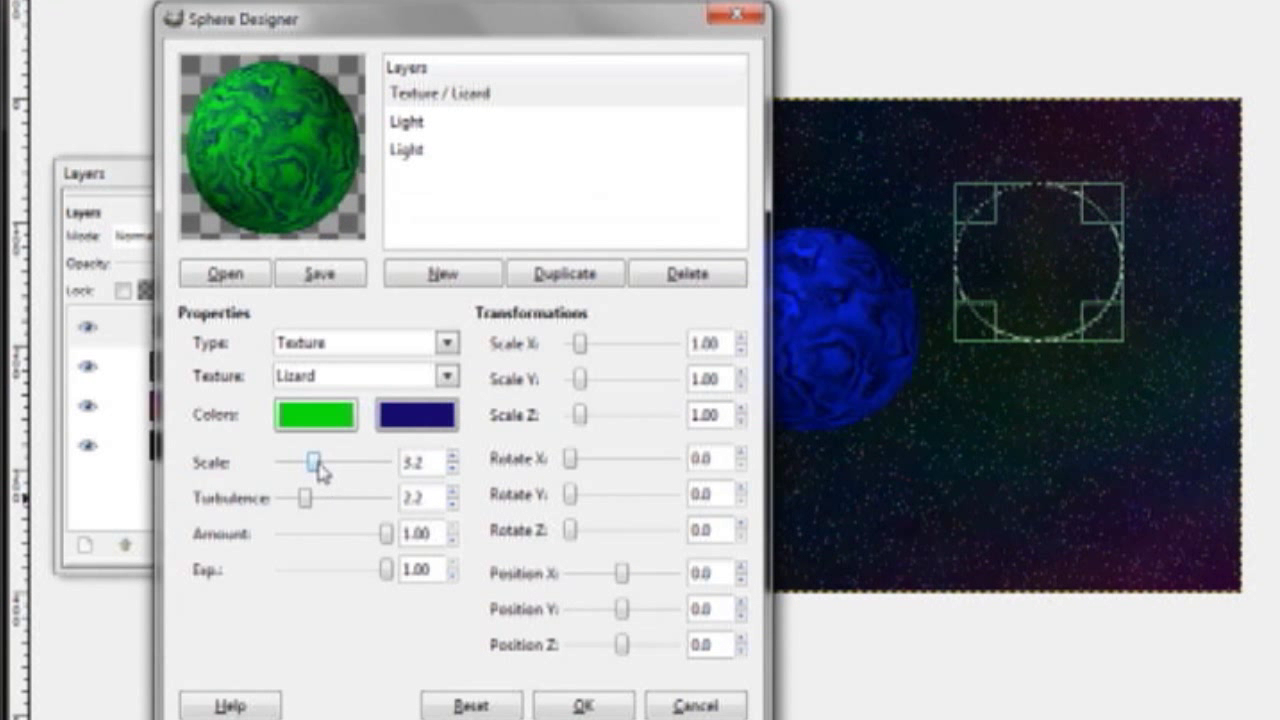
Use the Spiral texture at scale 8.1 and render the second planet.
{"action": "left_click_drag", "start_coordinate": [320, 470], "coordinate": [373, 463]}
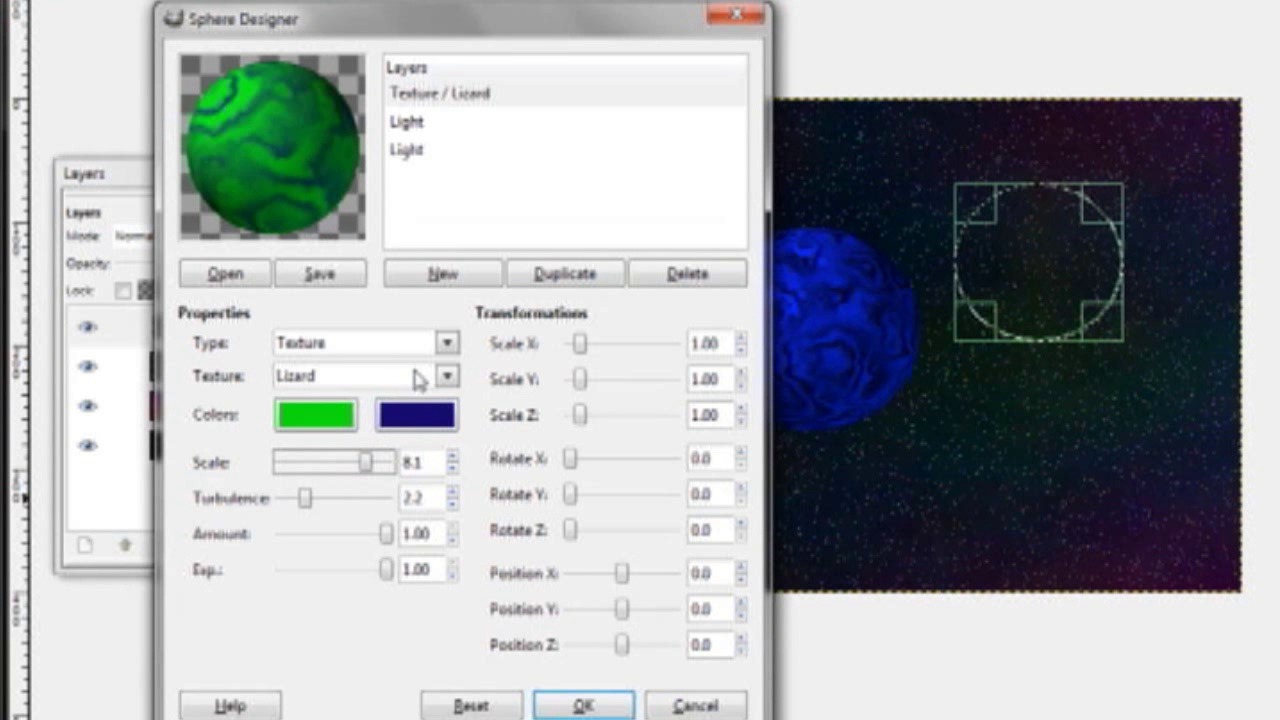
{"action": "left_click", "coordinate": [447, 376]}
{"action": "left_click", "coordinate": [337, 612]}
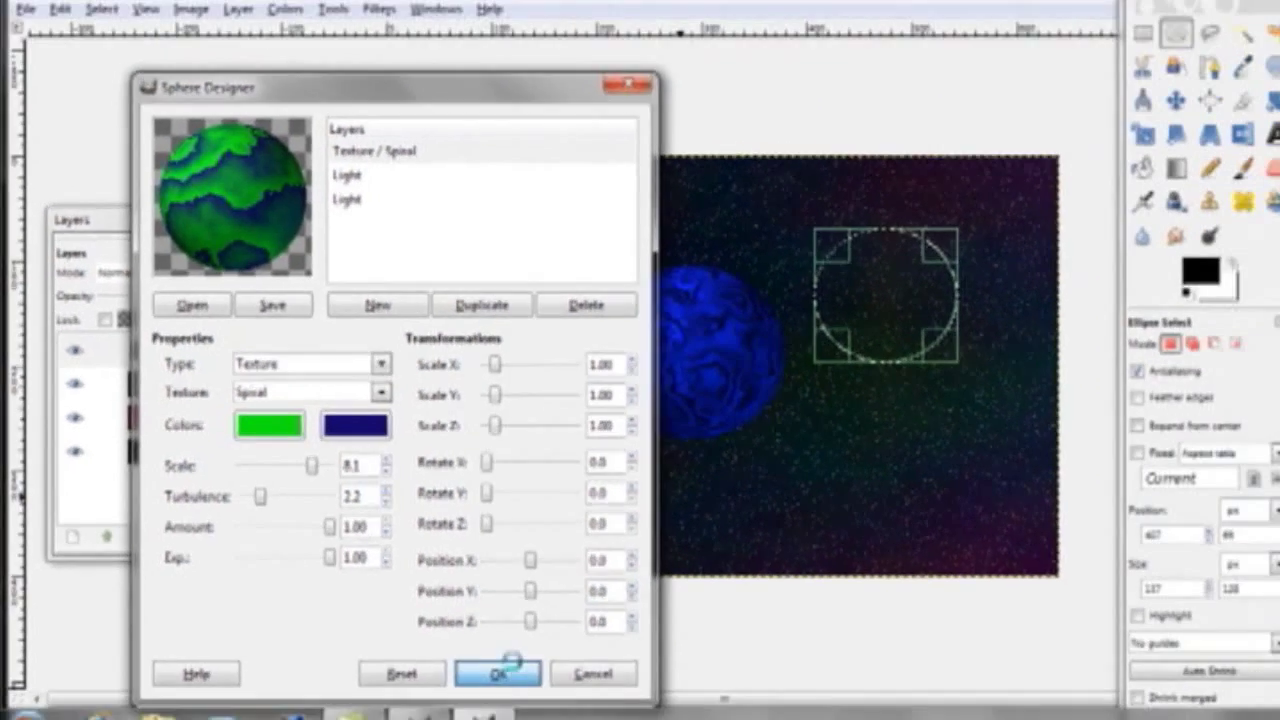
{"action": "left_click", "coordinate": [585, 705]}
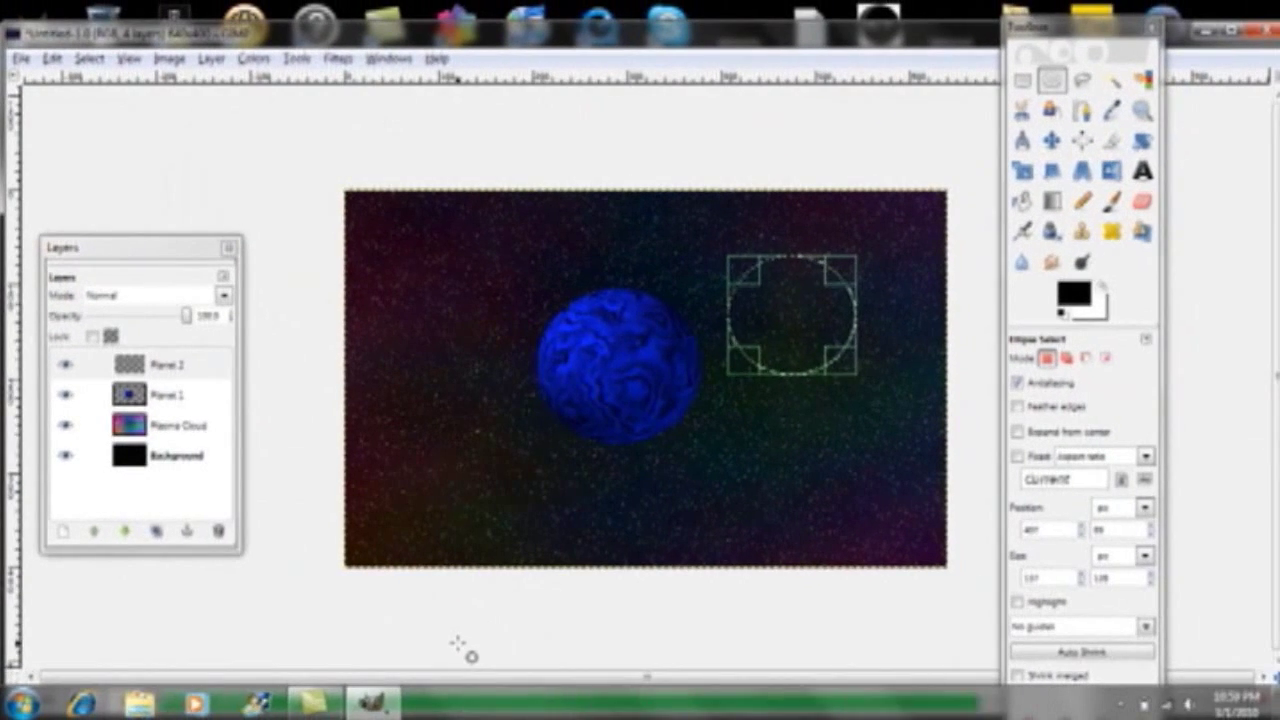
Deselect, add a transparent 'Planet 3' layer, and select a circle left of the blue planet.
{"action": "left_click", "coordinate": [759, 602]}
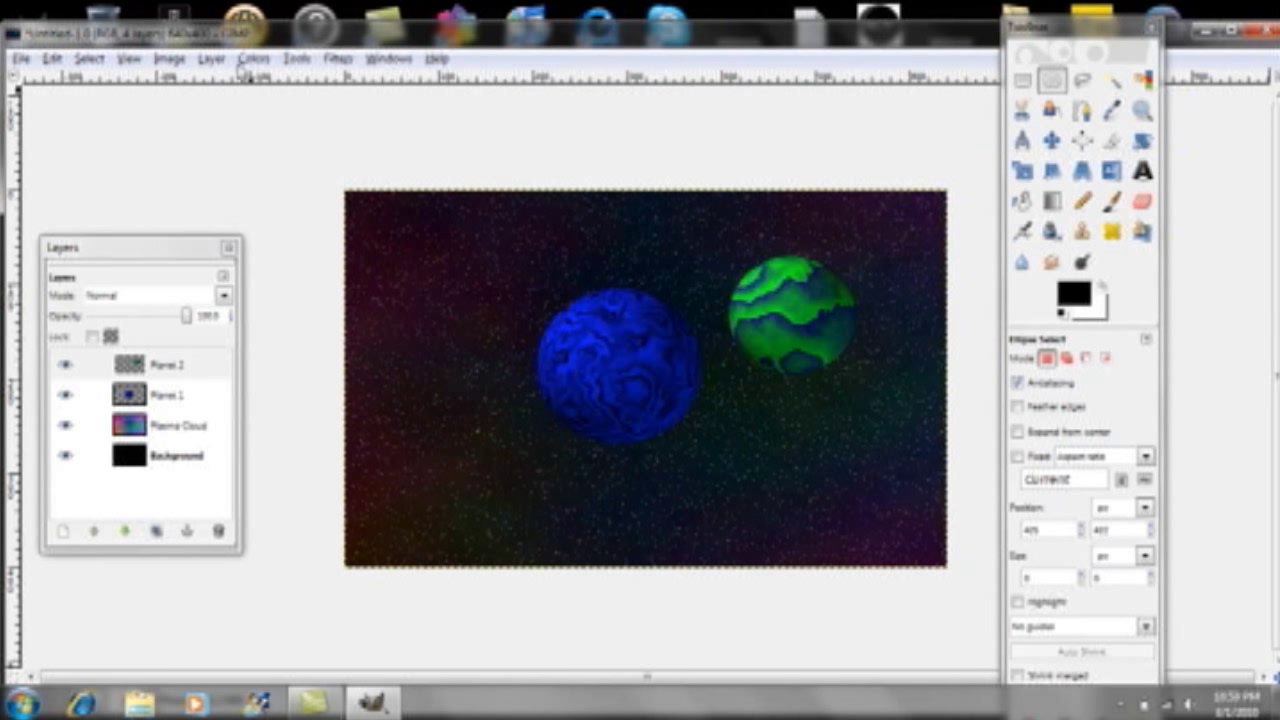
{"action": "left_click", "coordinate": [209, 59]}
{"action": "left_click", "coordinate": [217, 80]}
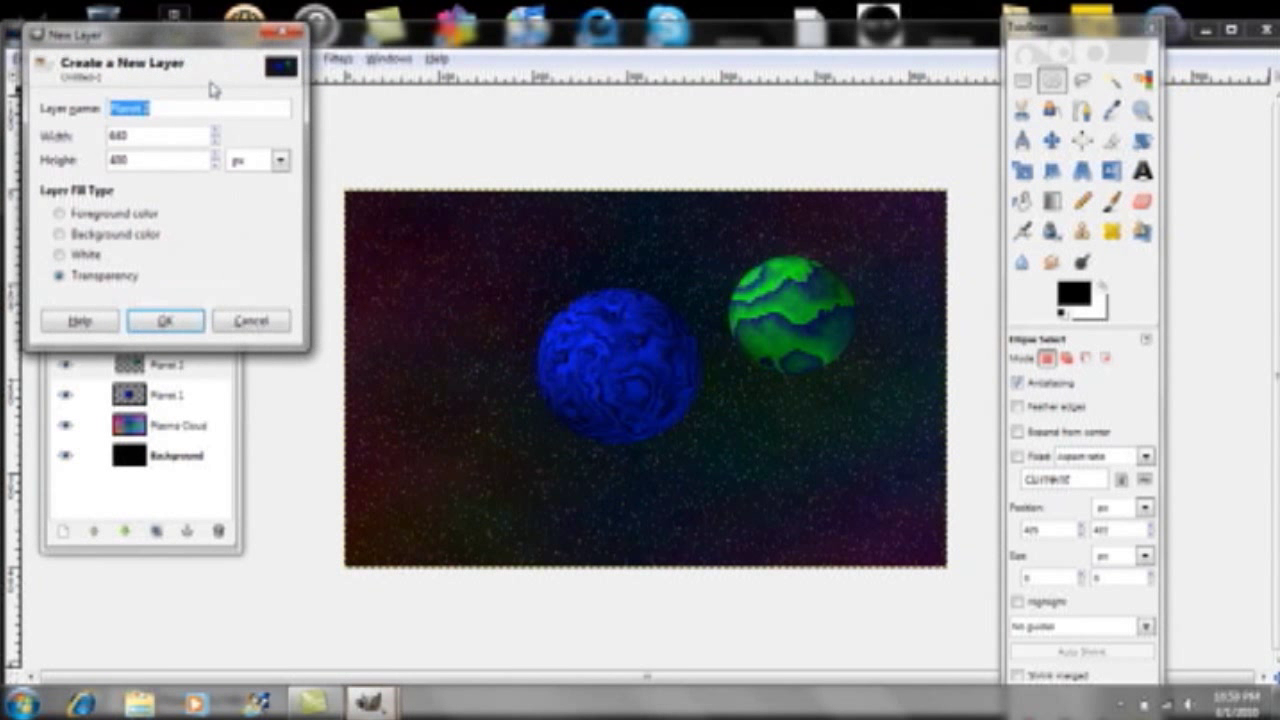
{"action": "type", "text": "Pla"}
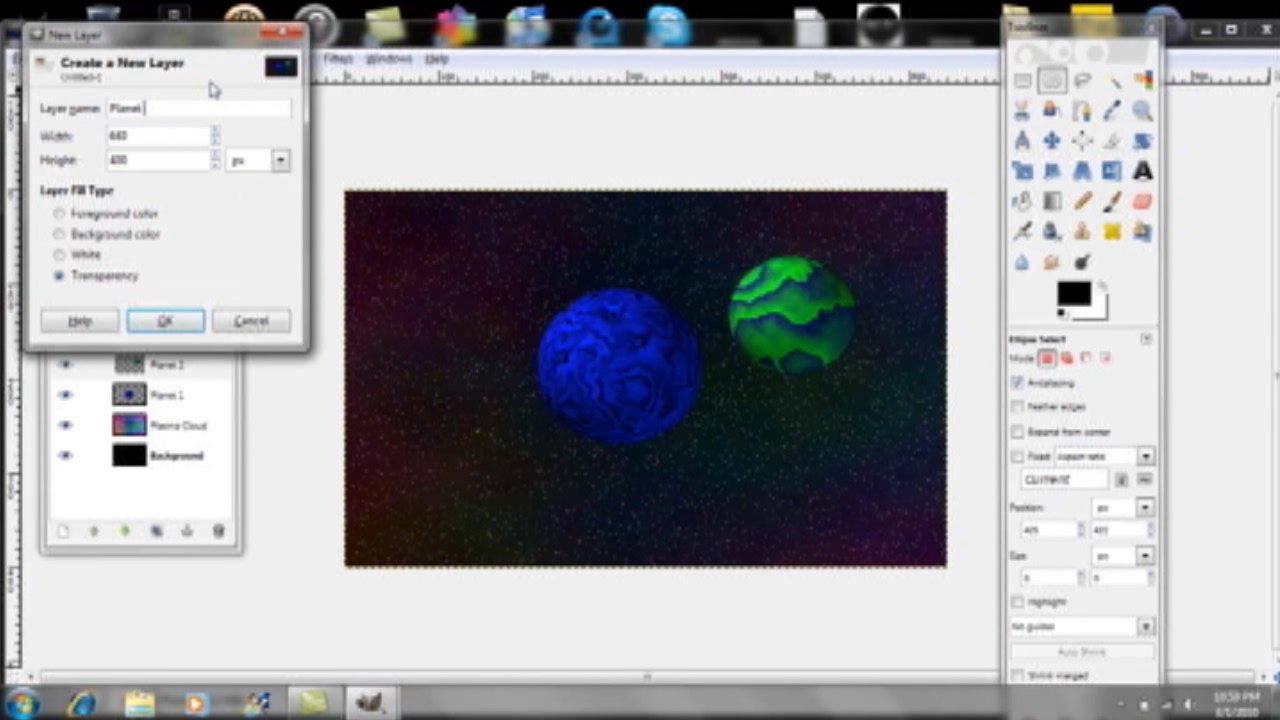
{"action": "left_click", "coordinate": [165, 320]}
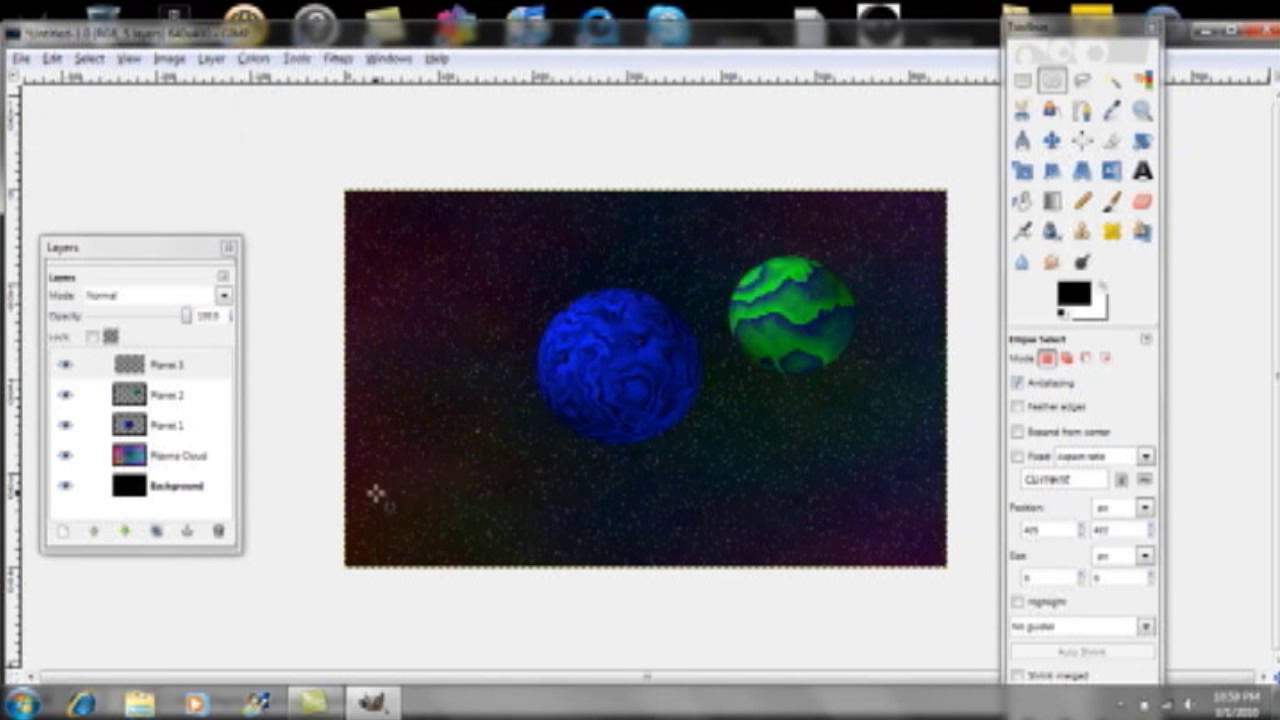
{"action": "left_click_drag", "start_coordinate": [375, 491], "coordinate": [517, 360]}
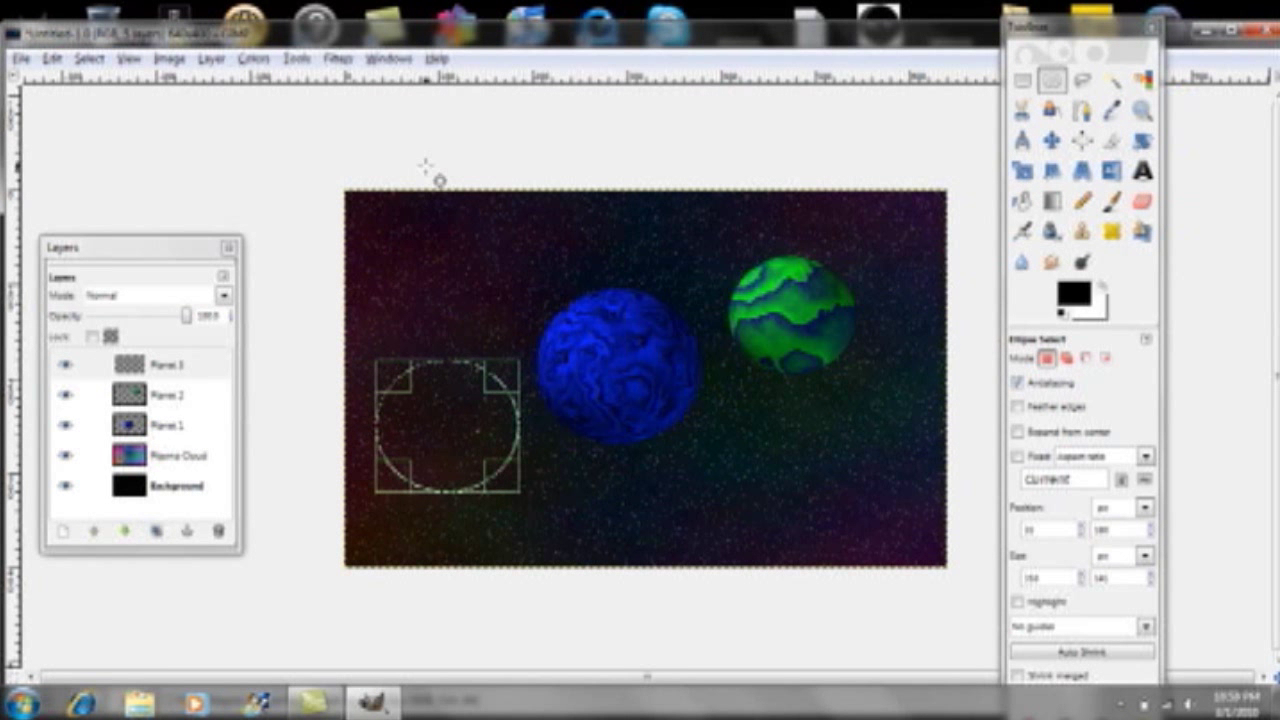
Launch Sphere Designer on the Planet 3 circle and start editing its first texture colour.
{"action": "left_click", "coordinate": [340, 62]}
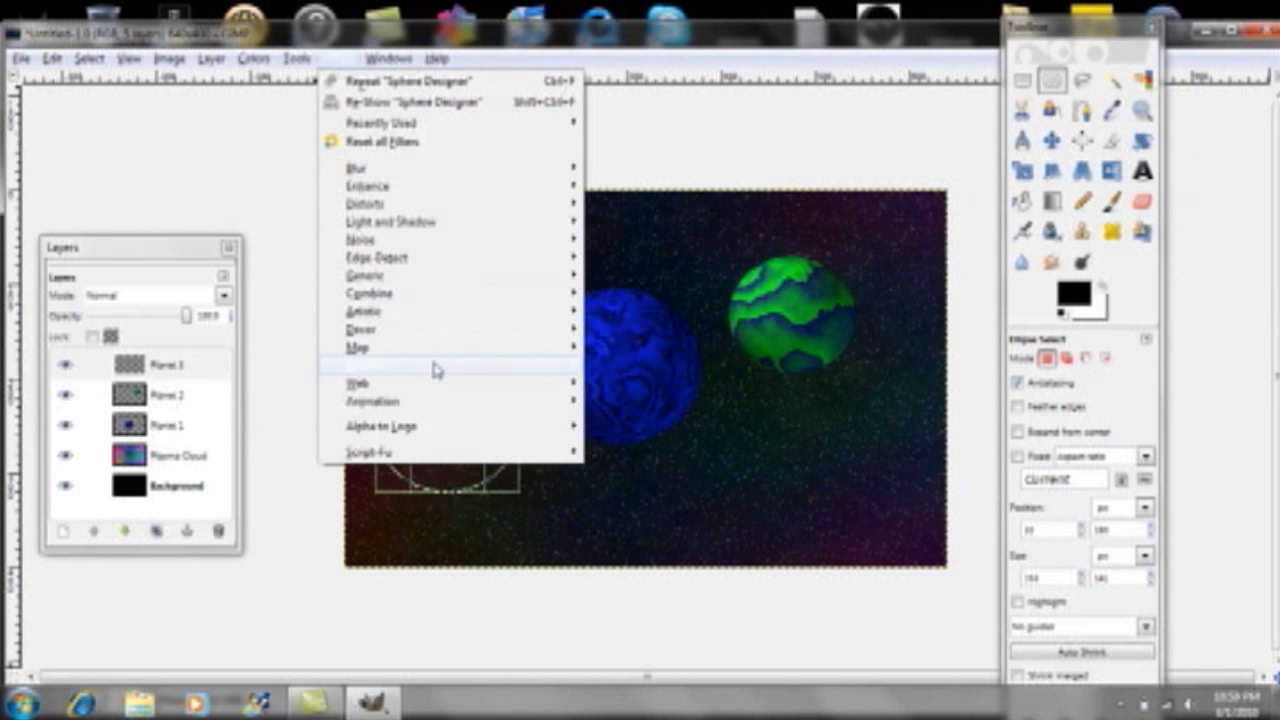
{"action": "mouse_move", "coordinate": [562, 372]}
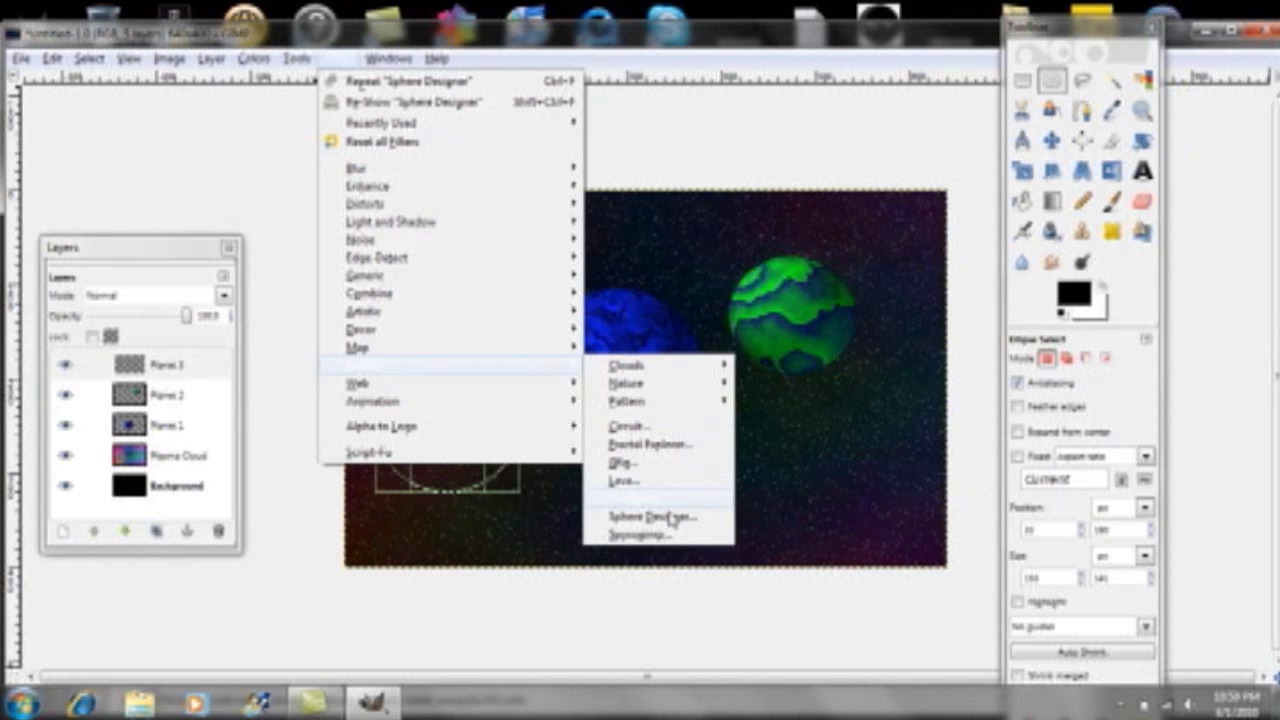
{"action": "left_click", "coordinate": [680, 517]}
{"action": "left_click", "coordinate": [146, 340]}
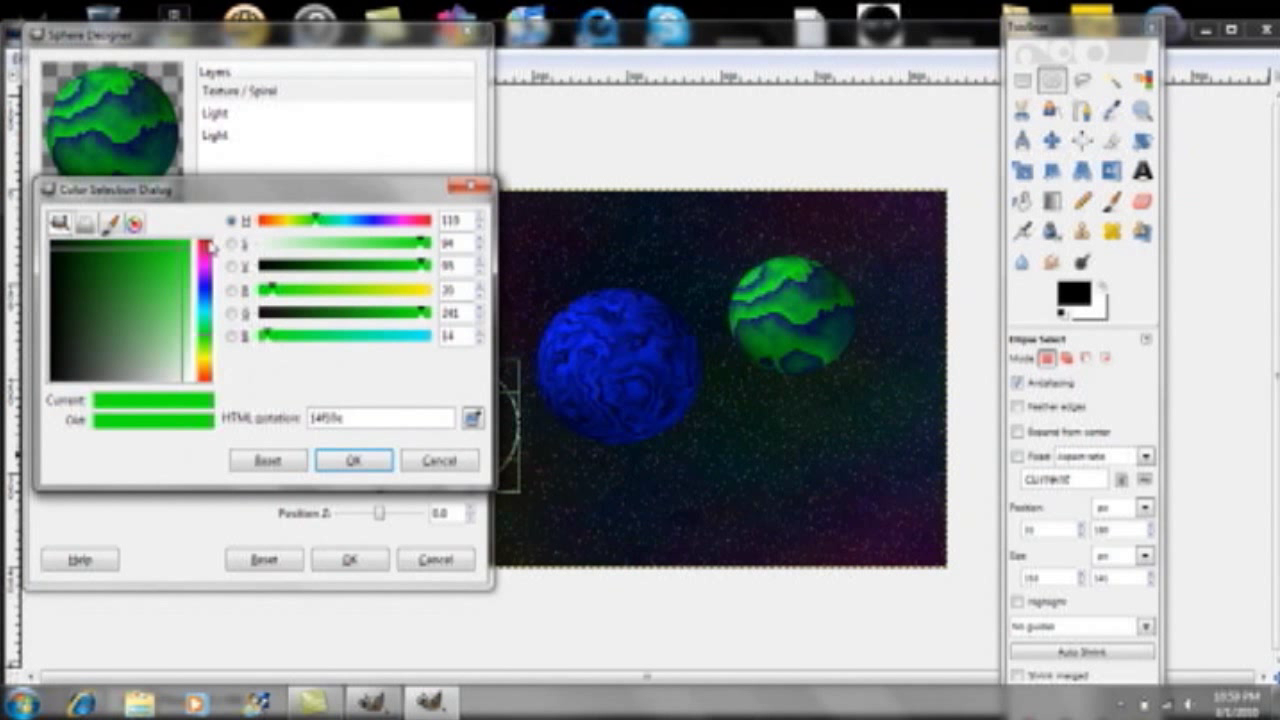
Set the sphere's two texture colours to bright red and a dark teal.
{"action": "left_click", "coordinate": [209, 245]}
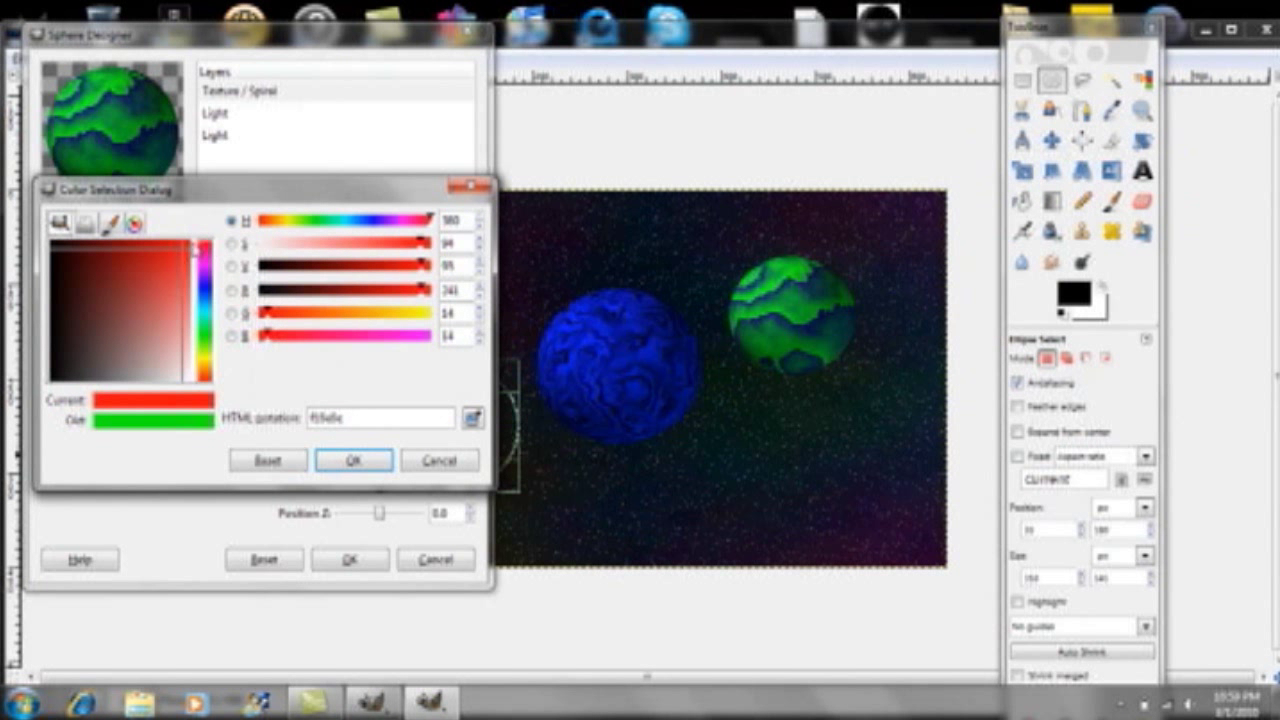
{"action": "left_click_drag", "start_coordinate": [196, 249], "coordinate": [191, 243]}
{"action": "left_click", "coordinate": [352, 459]}
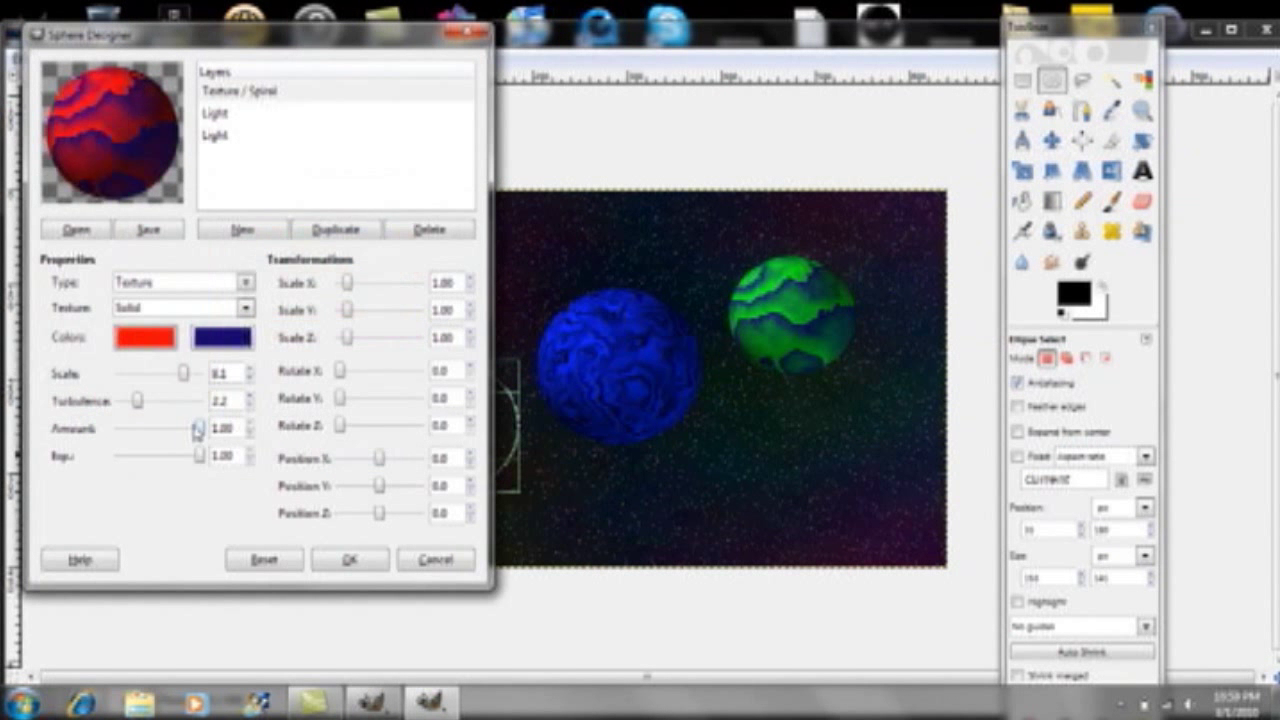
{"action": "left_click", "coordinate": [213, 343]}
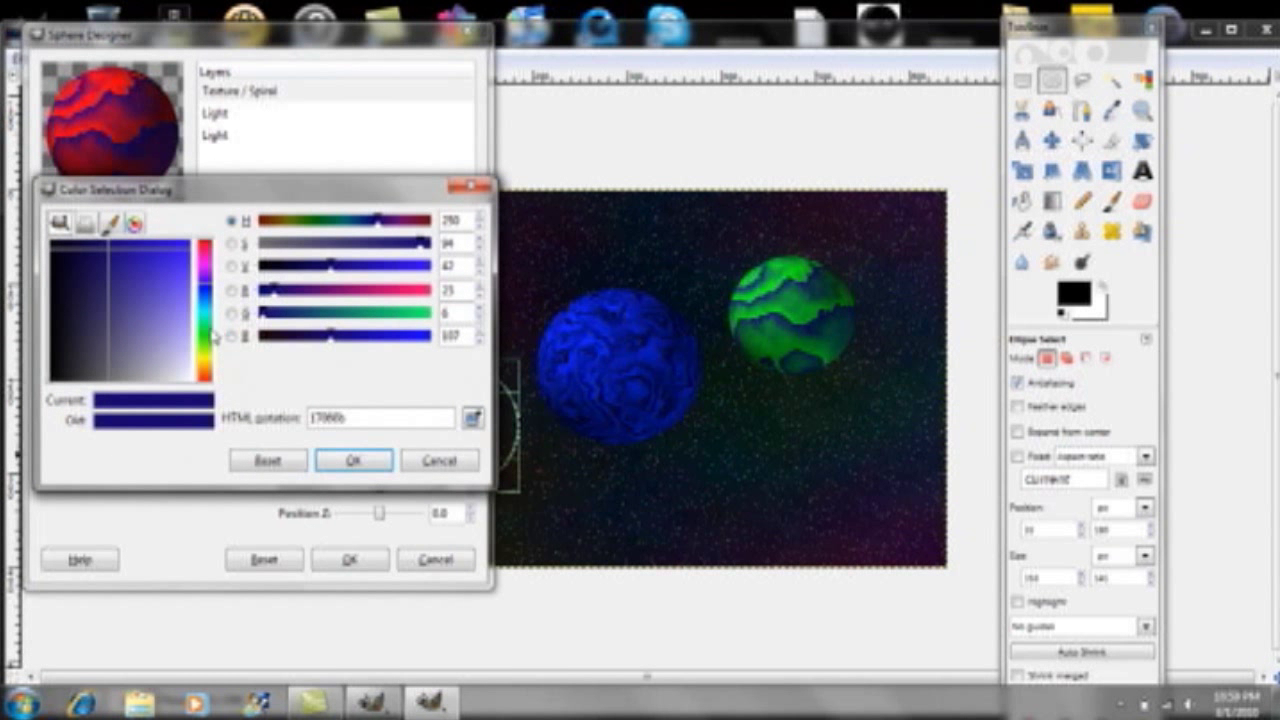
{"action": "left_click", "coordinate": [207, 323]}
{"action": "left_click", "coordinate": [181, 266]}
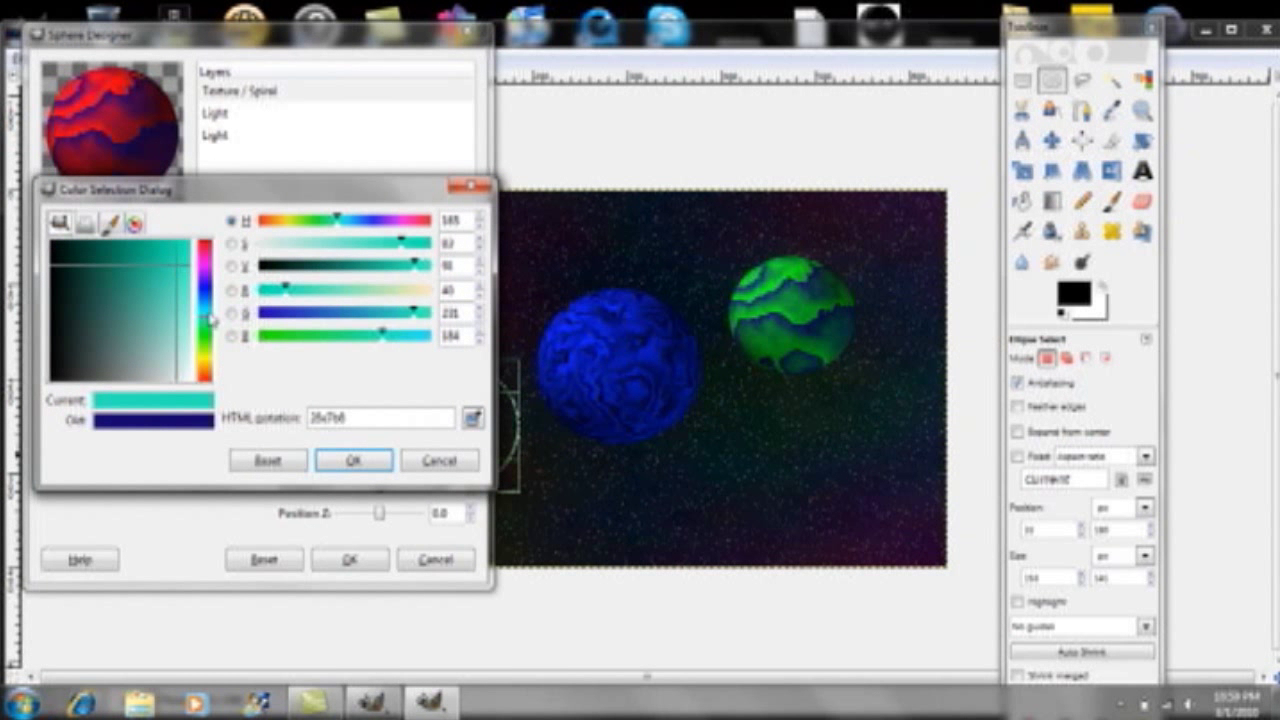
{"action": "left_click", "coordinate": [137, 280]}
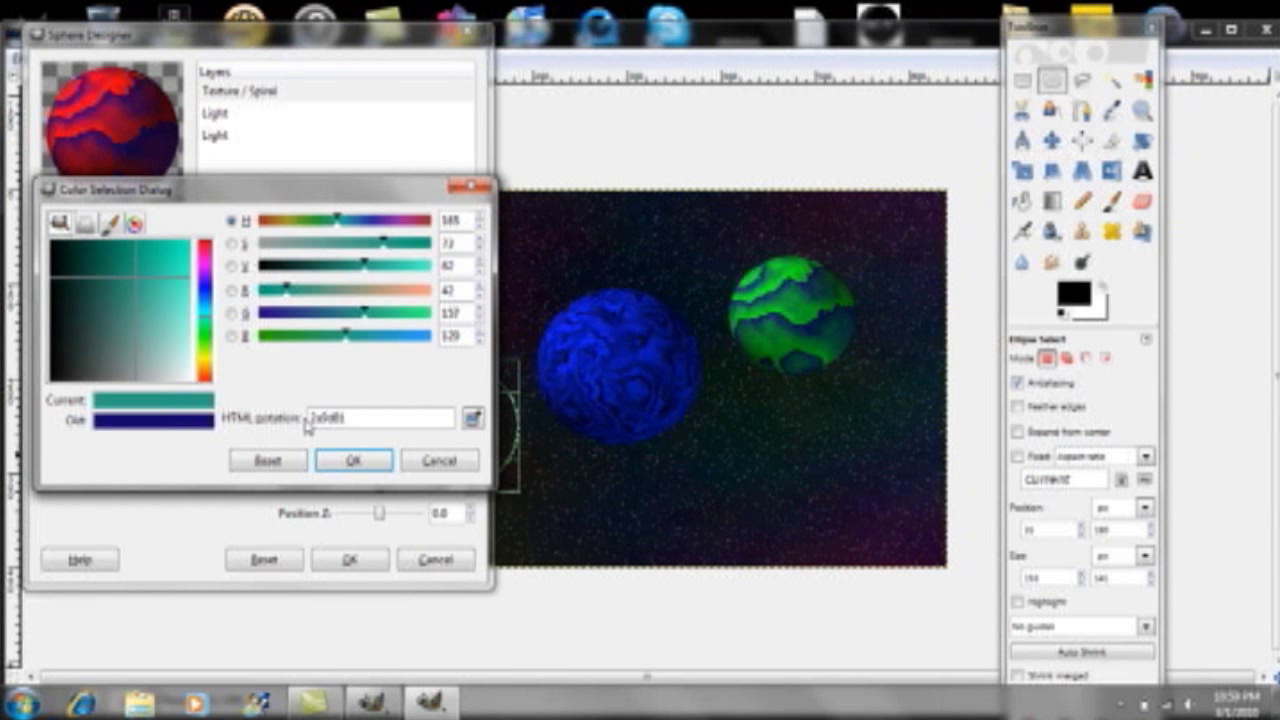
{"action": "left_click", "coordinate": [350, 460]}
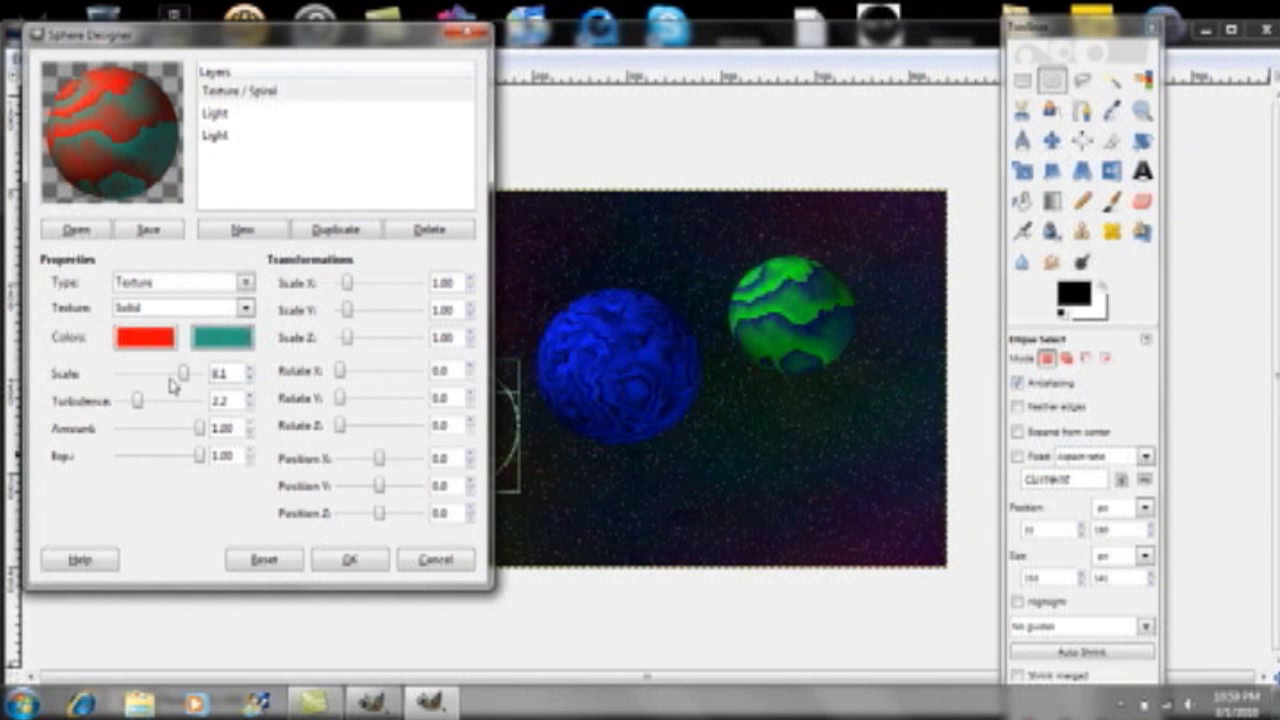
Switch the texture to Checker, adjust its scale, and render the planet into the circle.
{"action": "left_click", "coordinate": [247, 309]}
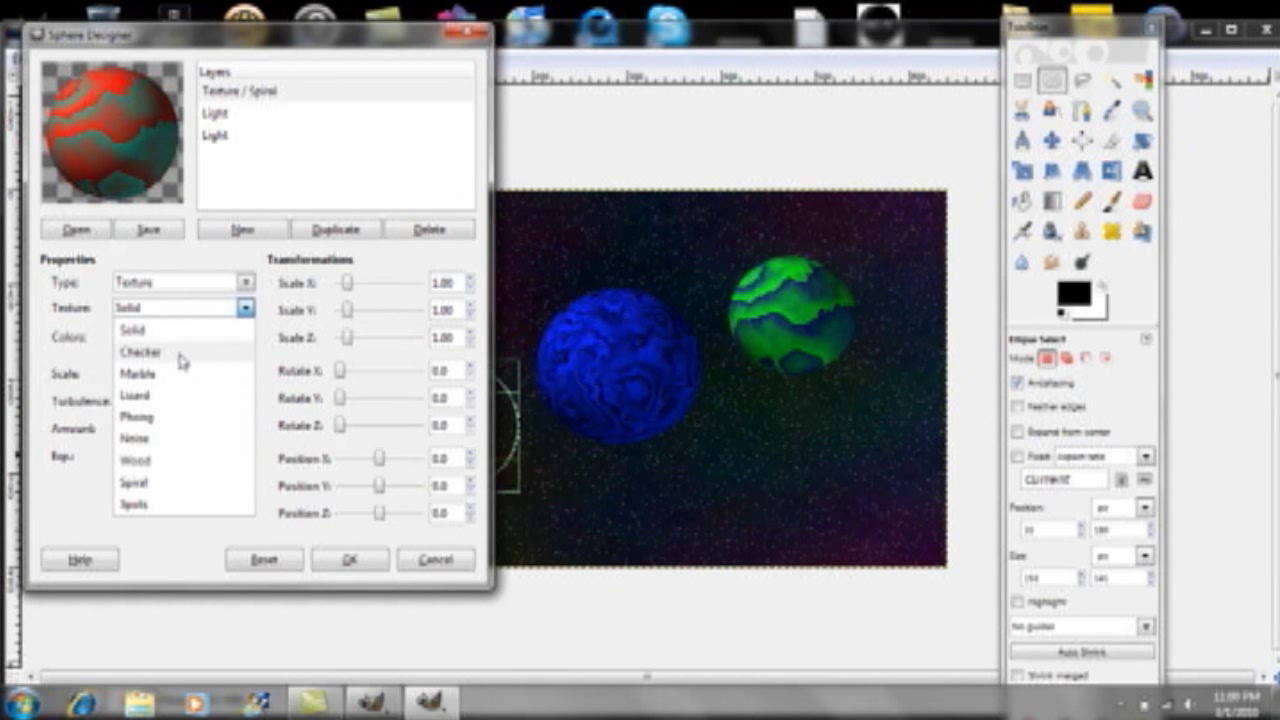
{"action": "left_click", "coordinate": [177, 351]}
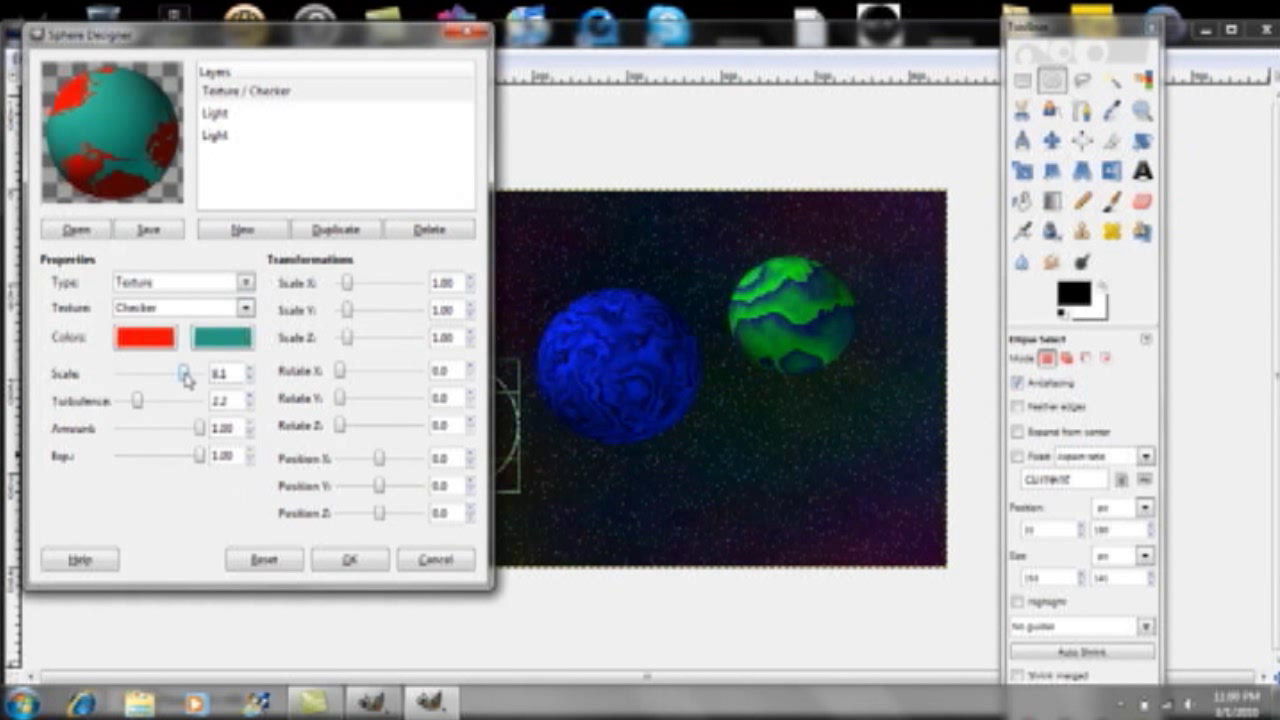
{"action": "left_click_drag", "start_coordinate": [186, 376], "coordinate": [196, 377]}
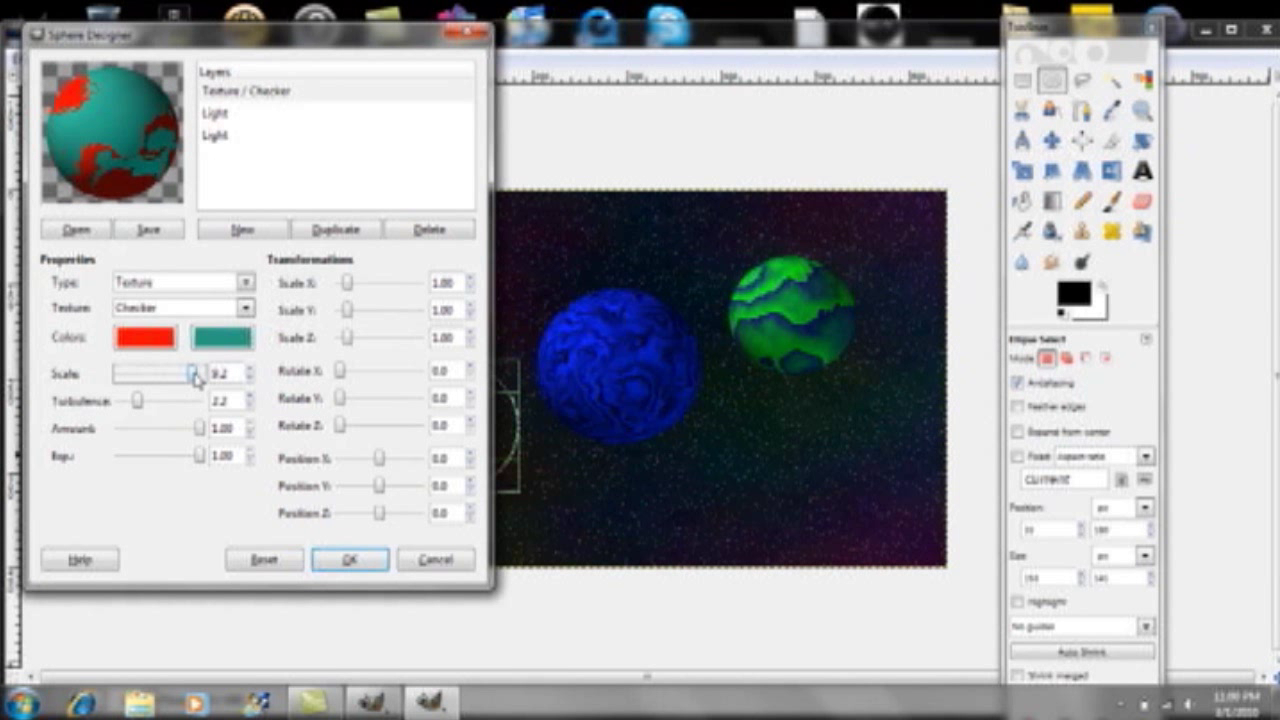
{"action": "left_click", "coordinate": [343, 556]}
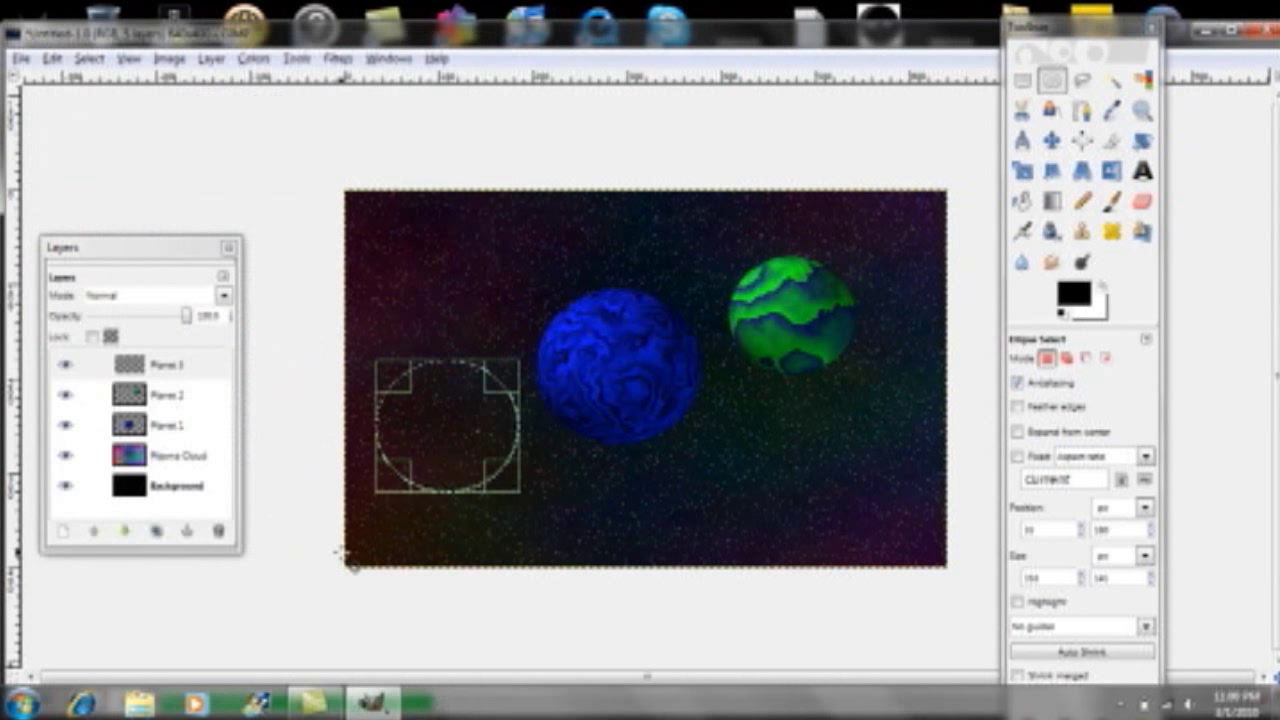
Deselect the circle and add a transparent-filled layer named 'Supernova'.
{"action": "left_click", "coordinate": [517, 619]}
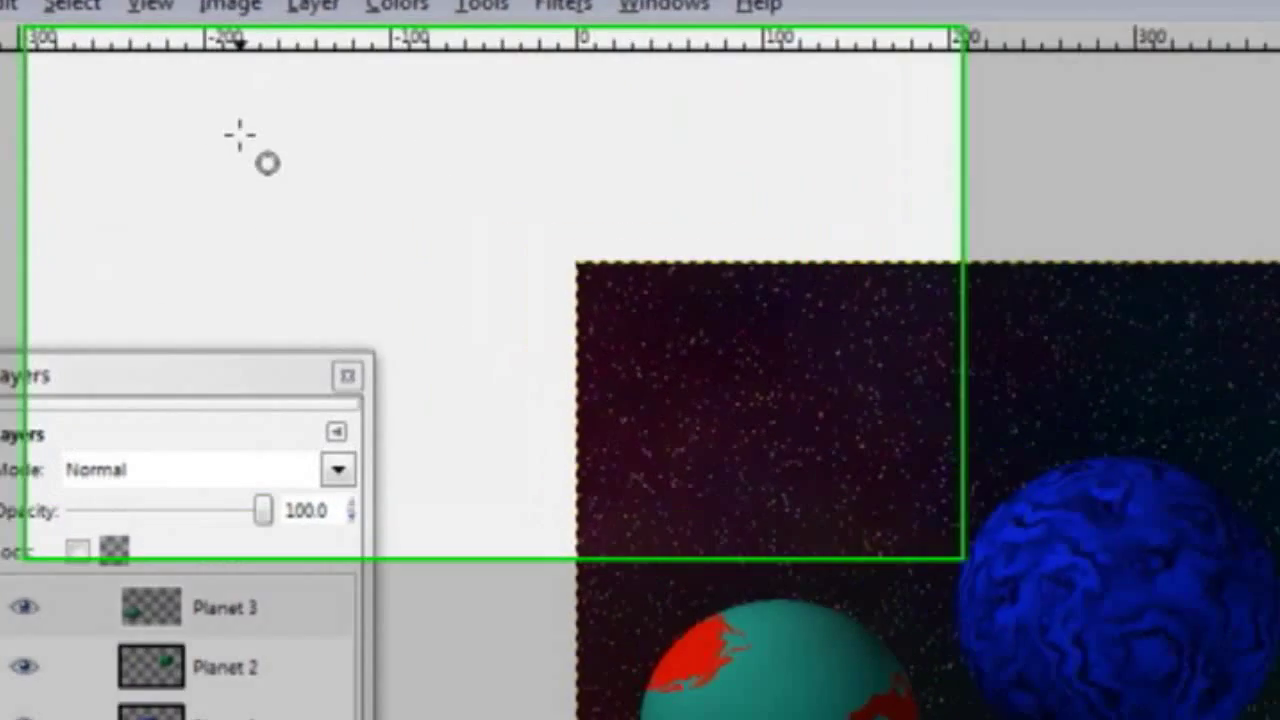
{"action": "left_click", "coordinate": [313, 5]}
{"action": "left_click", "coordinate": [345, 51]}
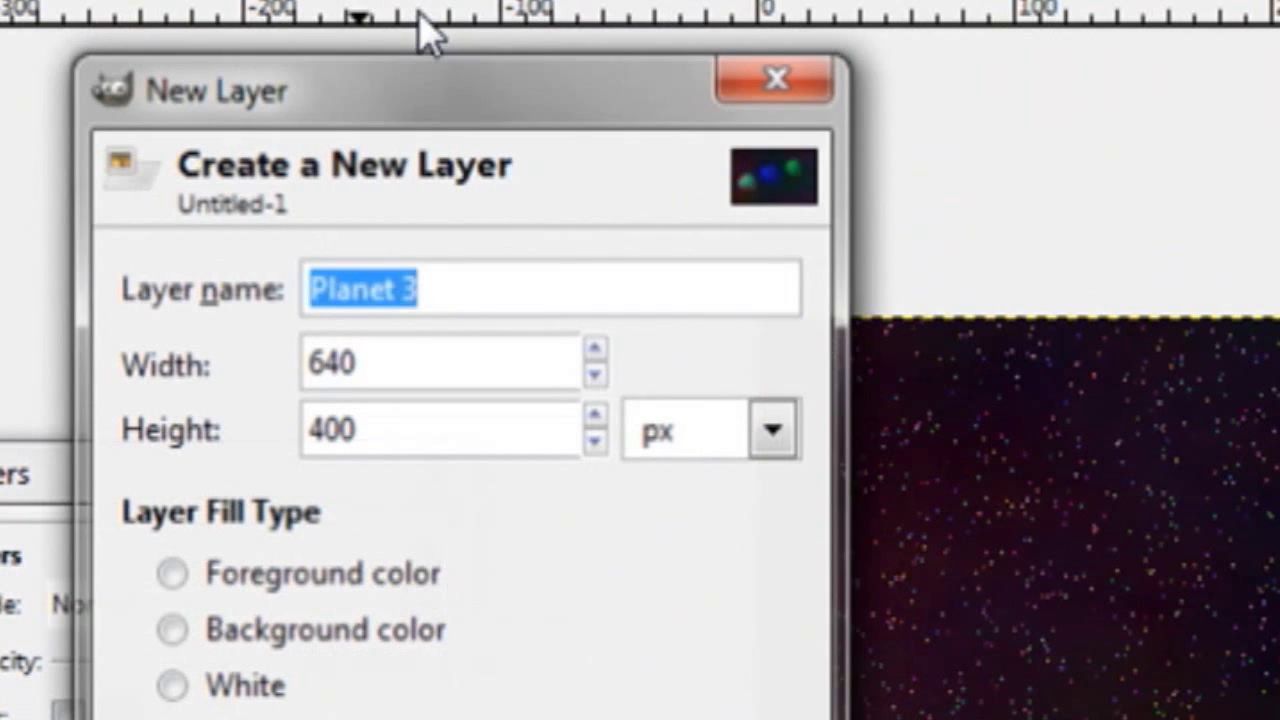
{"action": "type", "text": "Supernov"}
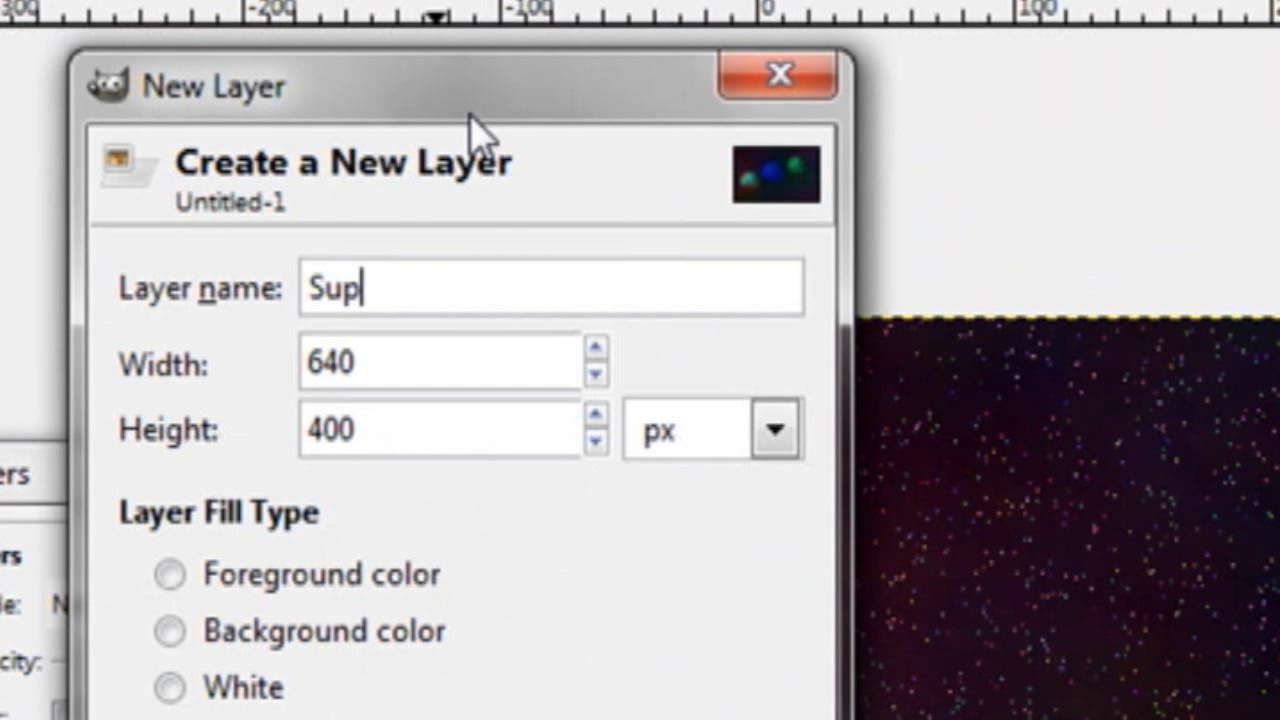
{"action": "type", "text": "a"}
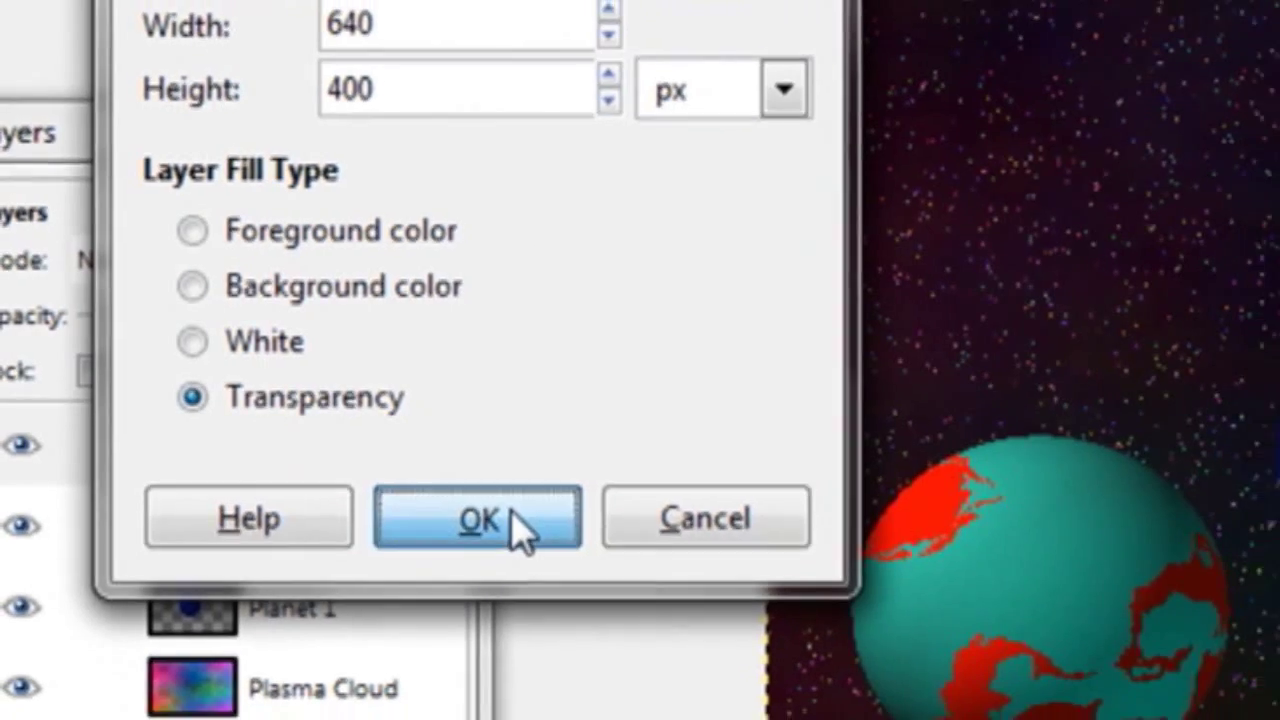
{"action": "left_click", "coordinate": [515, 530]}
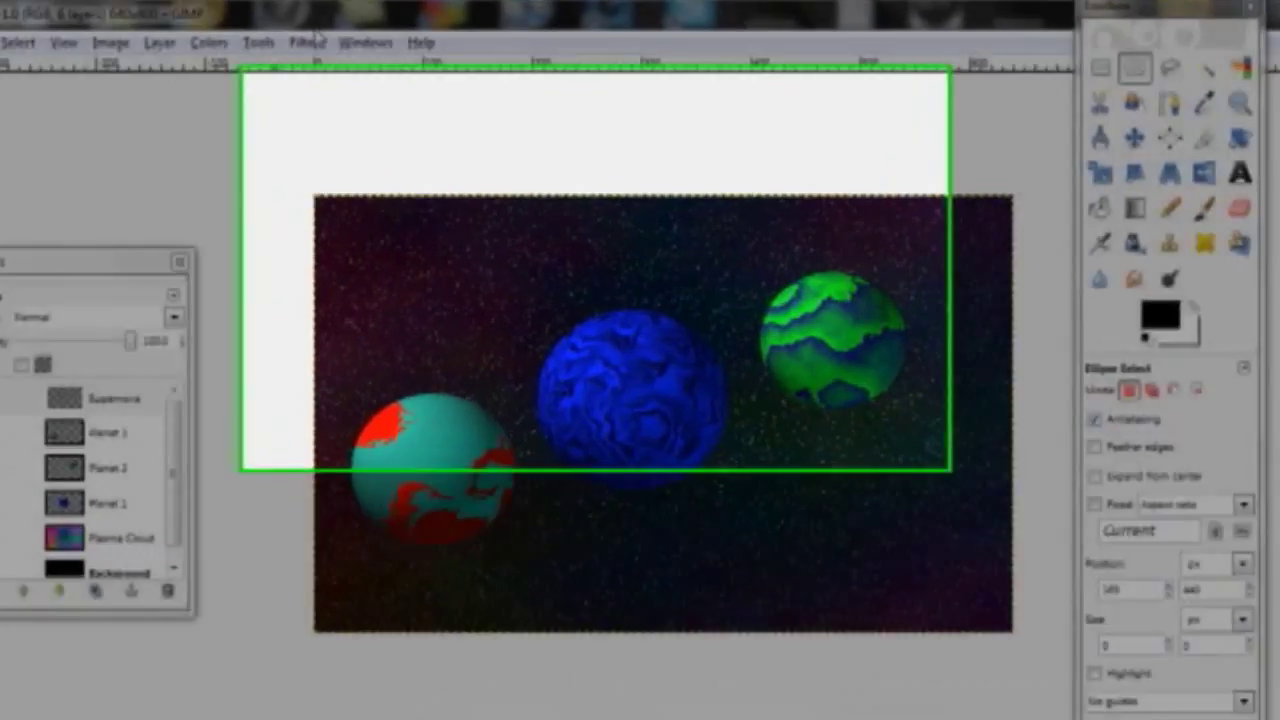
{"action": "left_click", "coordinate": [337, 58]}
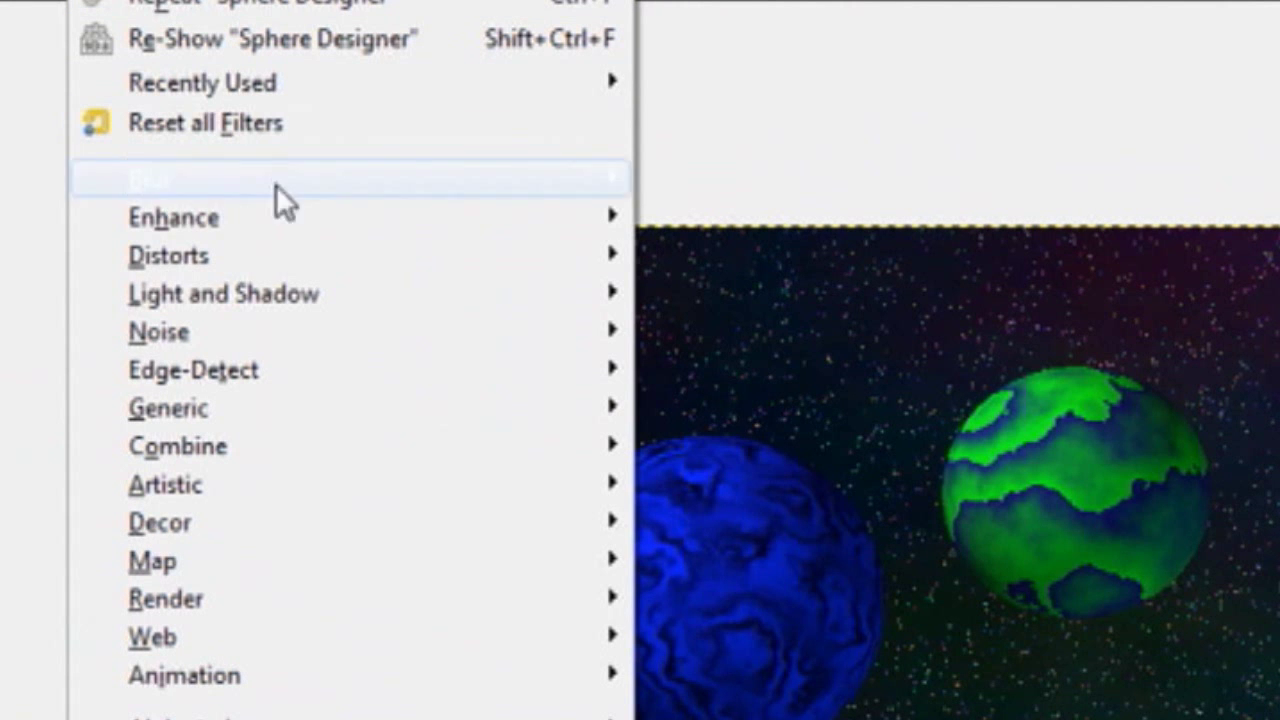
Start the Supernova filter and place its centre near the top-left of the scene.
{"action": "mouse_move", "coordinate": [322, 293]}
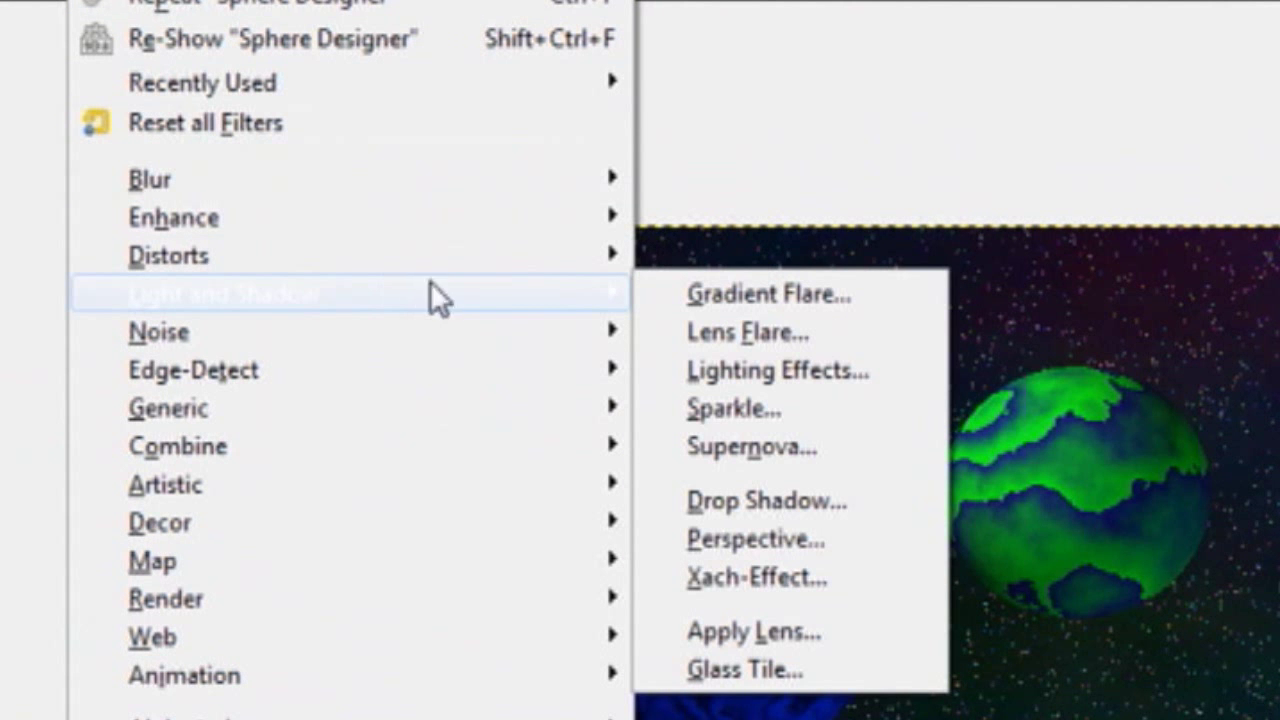
{"action": "left_click", "coordinate": [776, 447]}
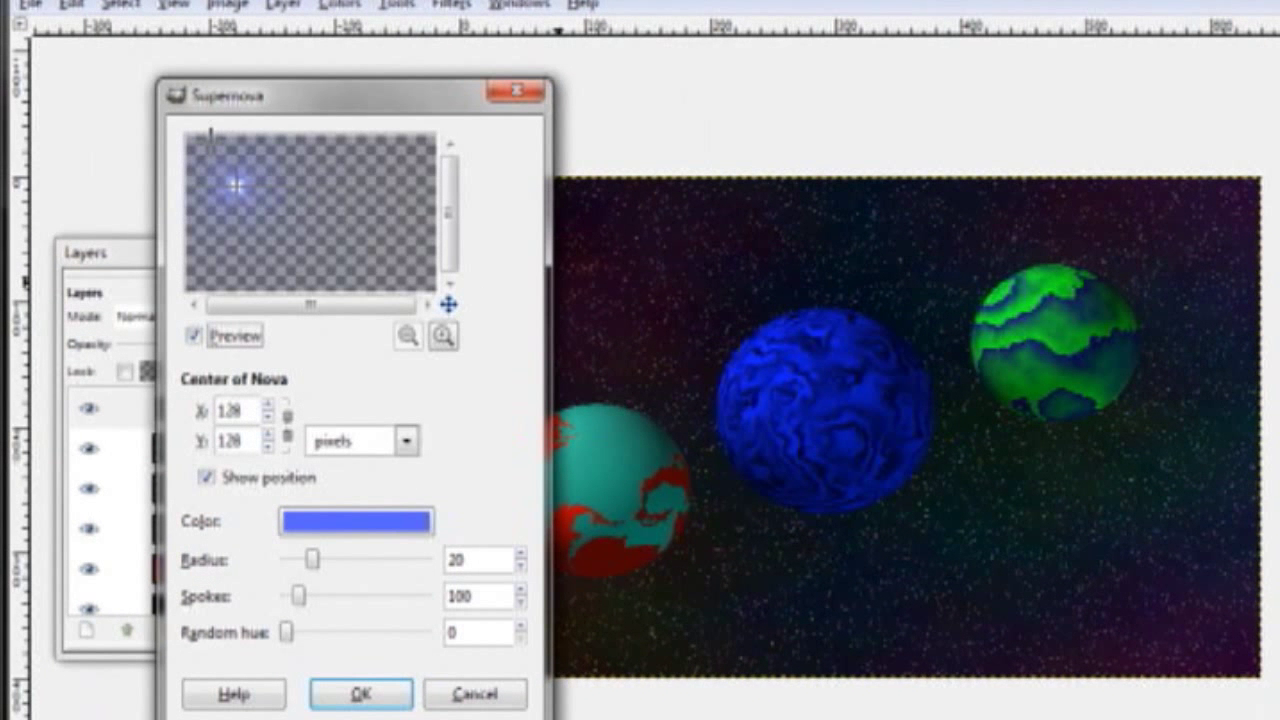
{"action": "left_click", "coordinate": [211, 157]}
{"action": "left_click", "coordinate": [217, 158]}
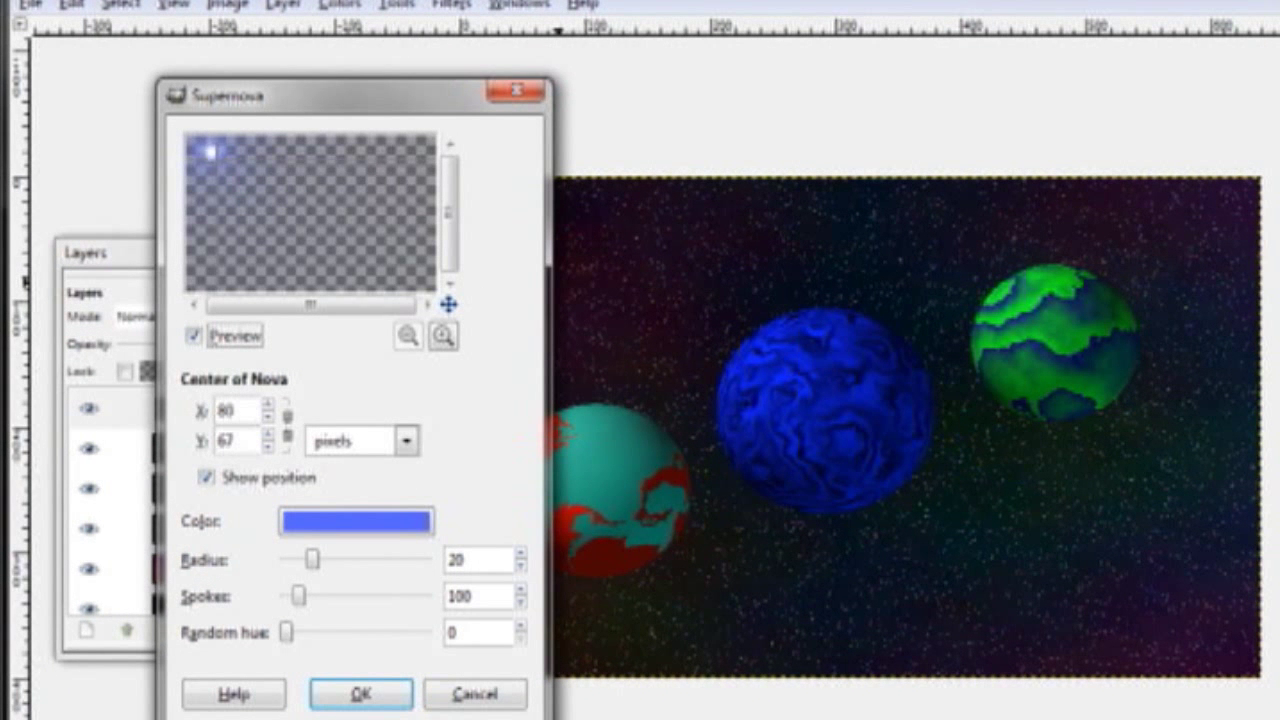
Make the nova a saturated pure red with radius 15 and render it.
{"action": "left_click", "coordinate": [395, 532]}
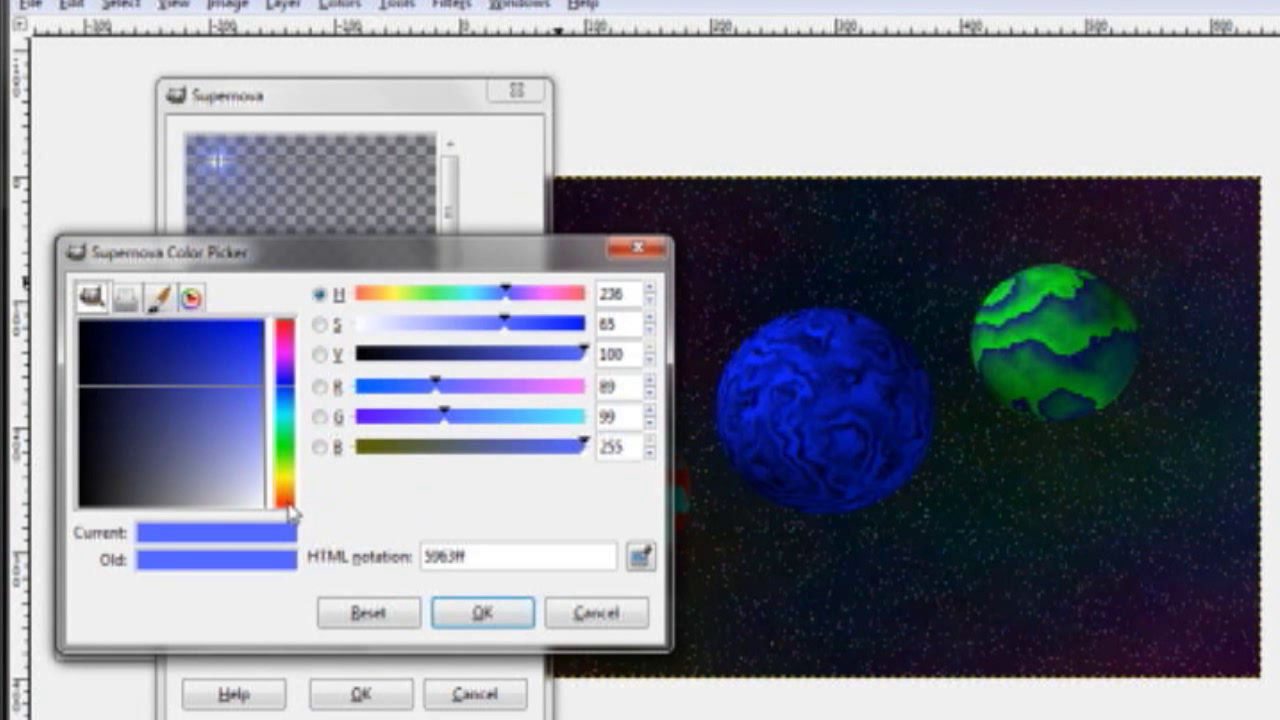
{"action": "left_click", "coordinate": [286, 505]}
{"action": "left_click", "coordinate": [260, 326]}
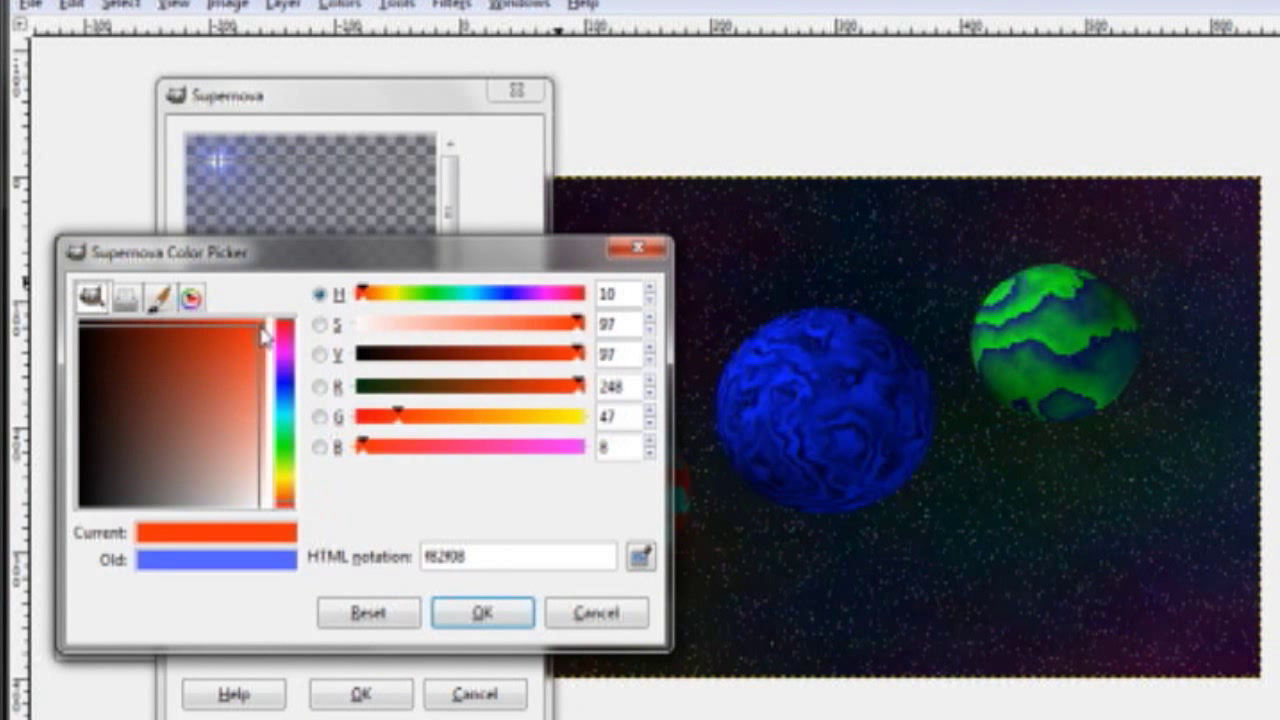
{"action": "left_click", "coordinate": [286, 510]}
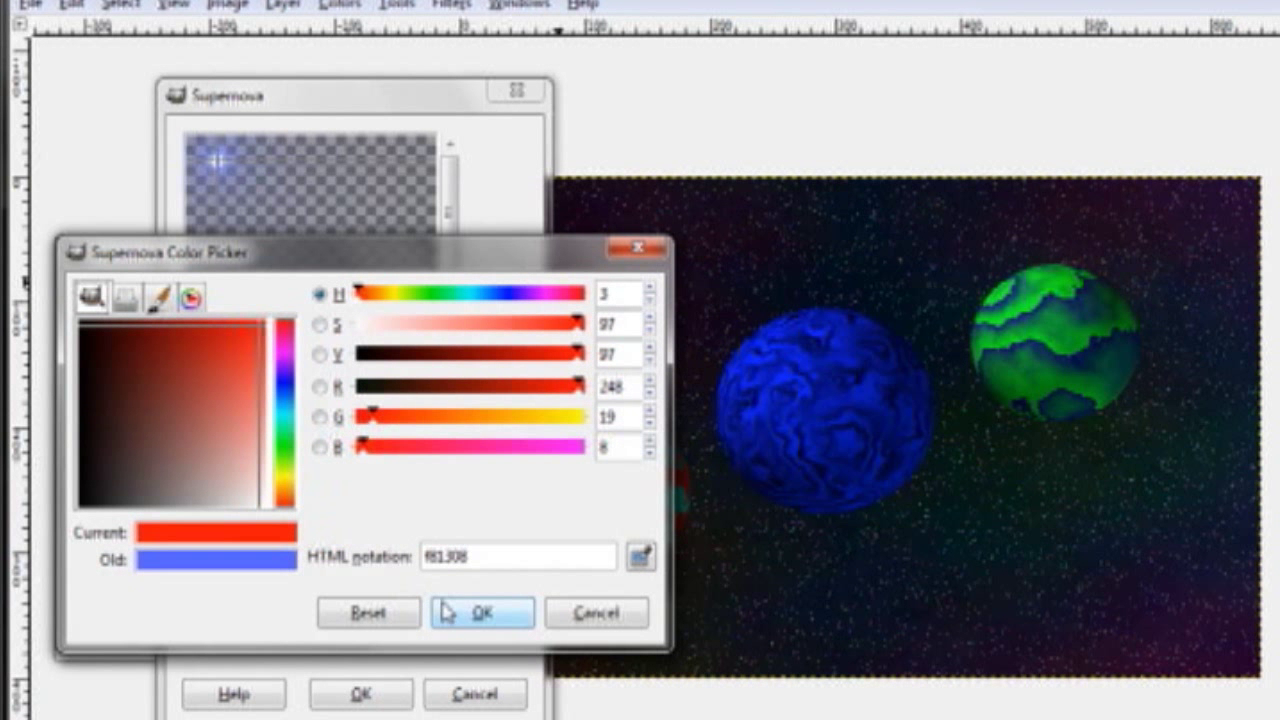
{"action": "left_click", "coordinate": [480, 610]}
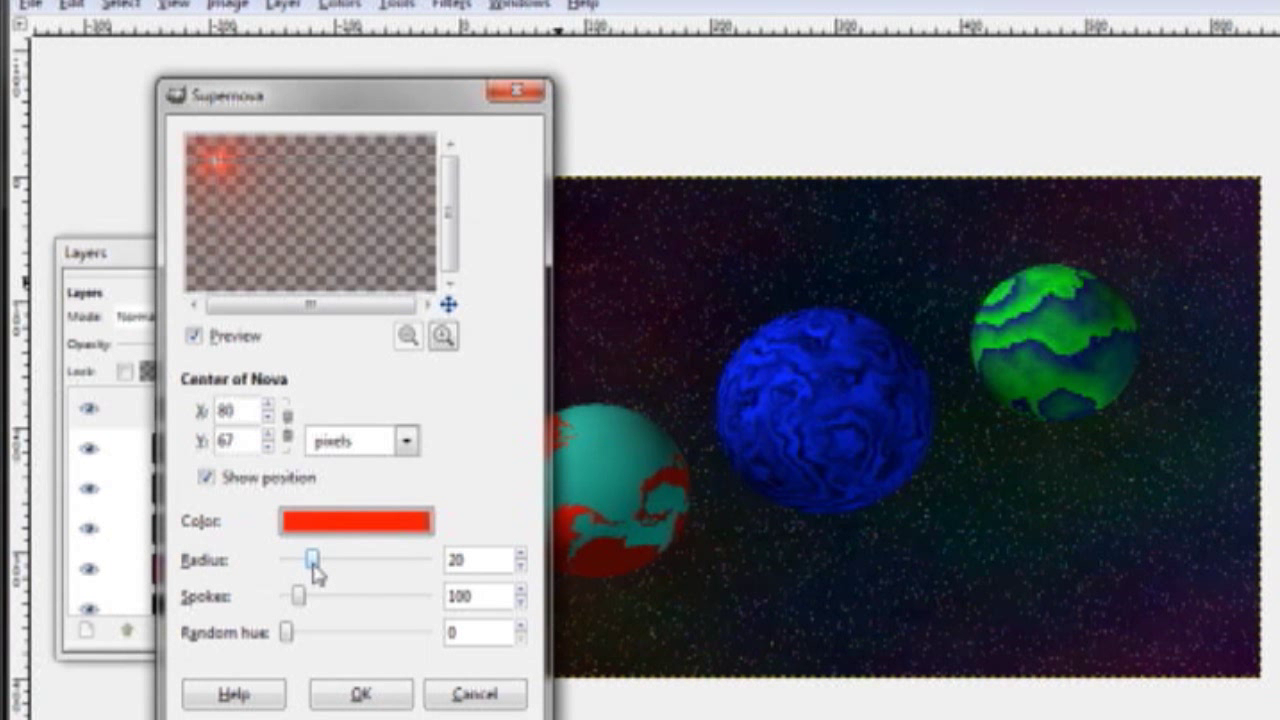
{"action": "mouse_move", "coordinate": [312, 560]}
{"action": "left_mouse_down"}
{"action": "mouse_move", "coordinate": [303, 566]}
{"action": "mouse_move", "coordinate": [480, 566]}
{"action": "mouse_move", "coordinate": [309, 569]}
{"action": "left_mouse_up"}
{"action": "left_click", "coordinate": [473, 560]}
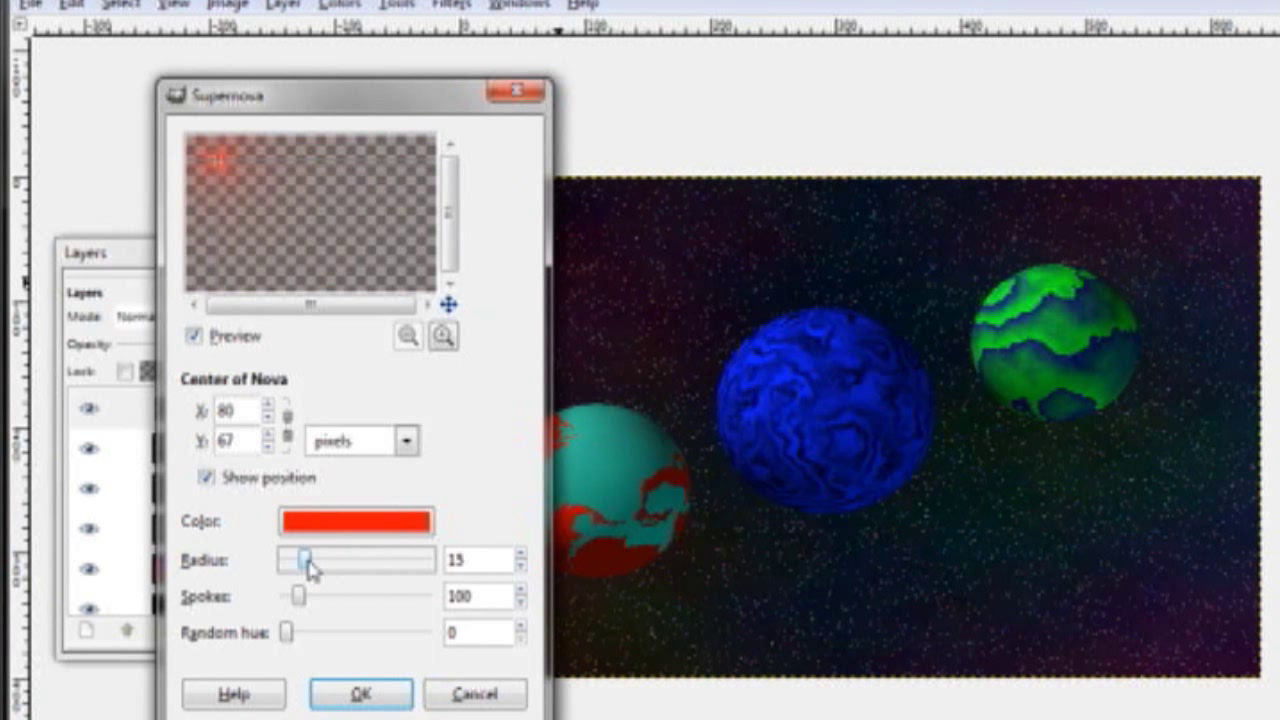
{"action": "left_click", "coordinate": [357, 691]}
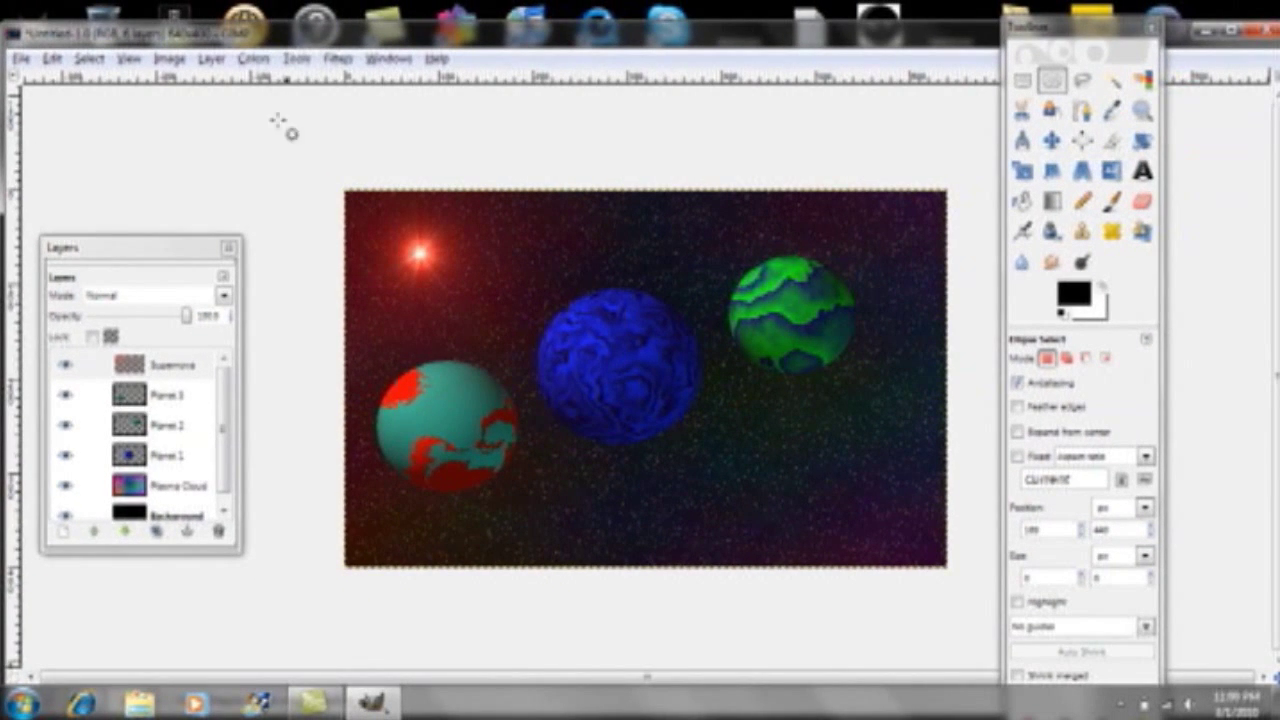
Add a new layer named 'Supernova 2'.
{"action": "left_click", "coordinate": [228, 46]}
{"action": "left_click", "coordinate": [240, 81]}
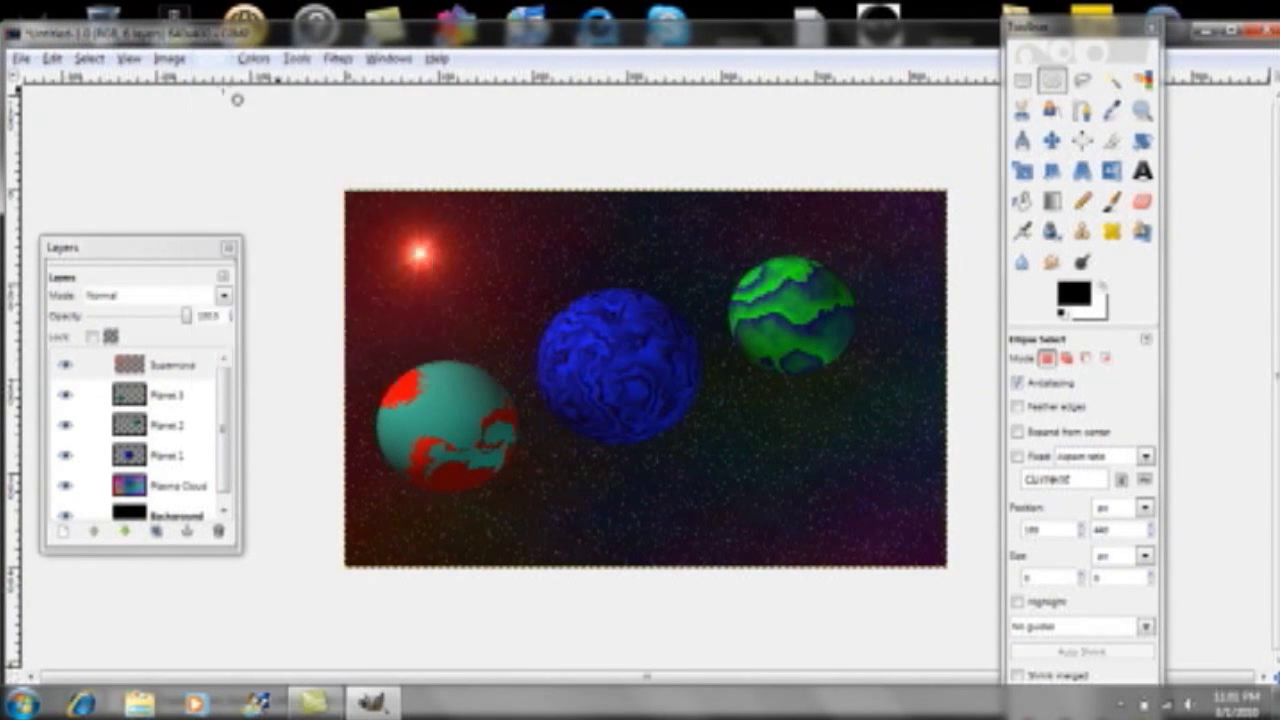
{"action": "type", "text": "Supernova 2"}
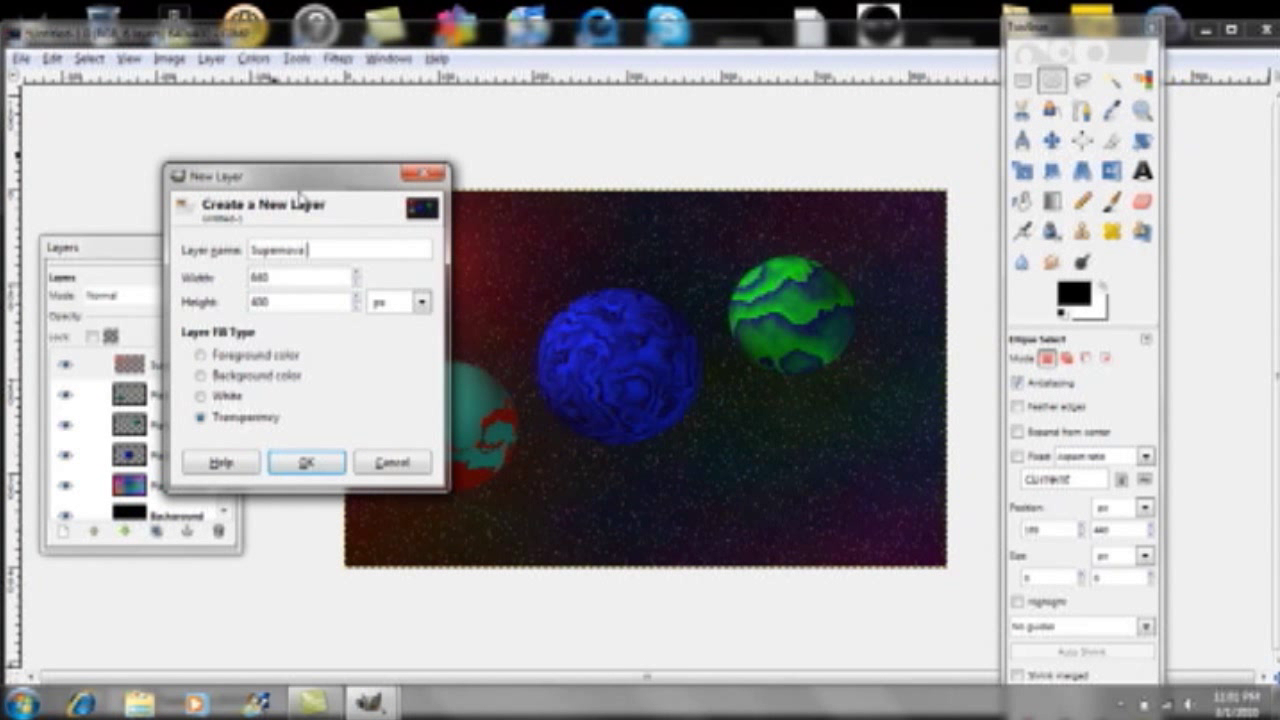
{"action": "left_click", "coordinate": [308, 461]}
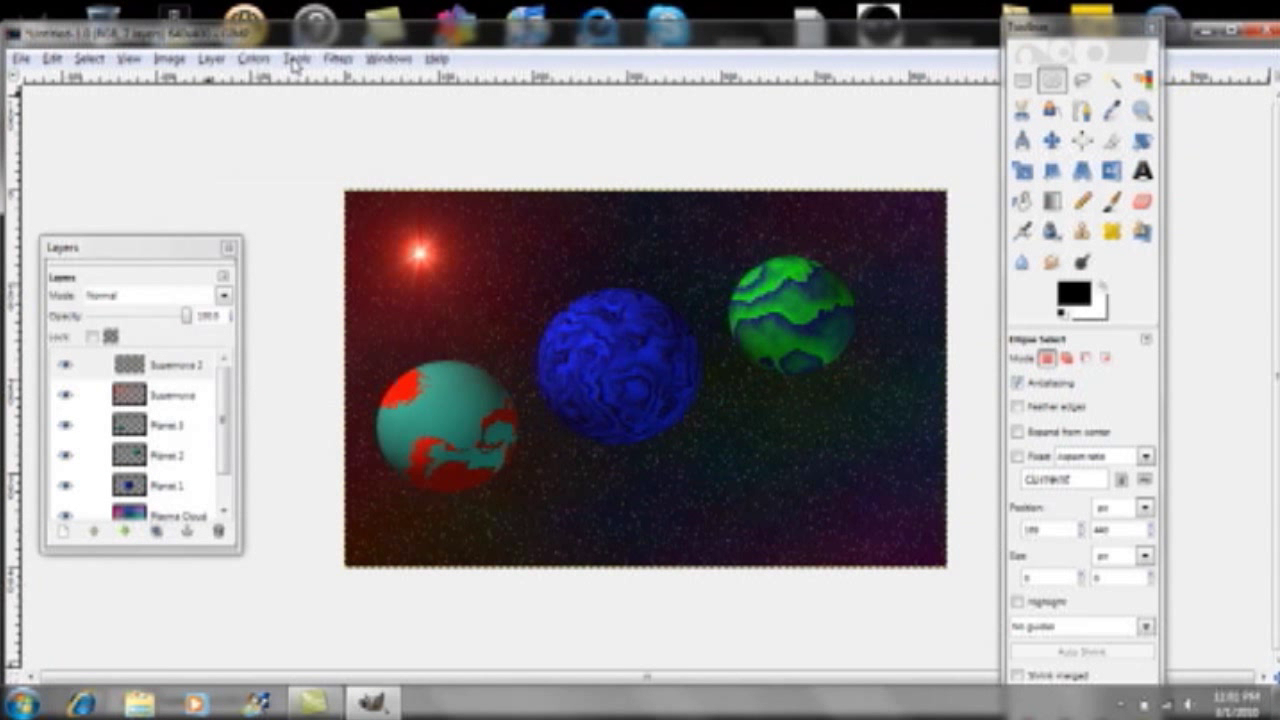
Render a blue Supernova flare in the lower right on the new layer.
{"action": "left_click", "coordinate": [337, 60]}
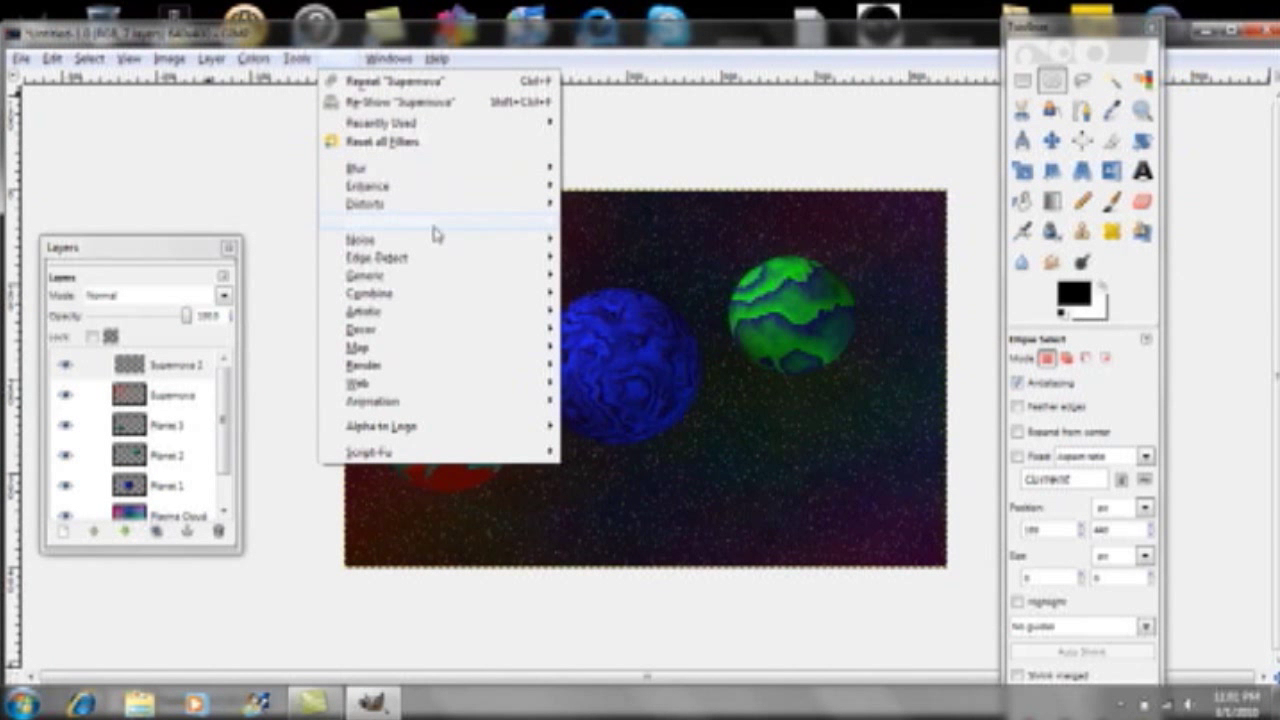
{"action": "mouse_move", "coordinate": [534, 220]}
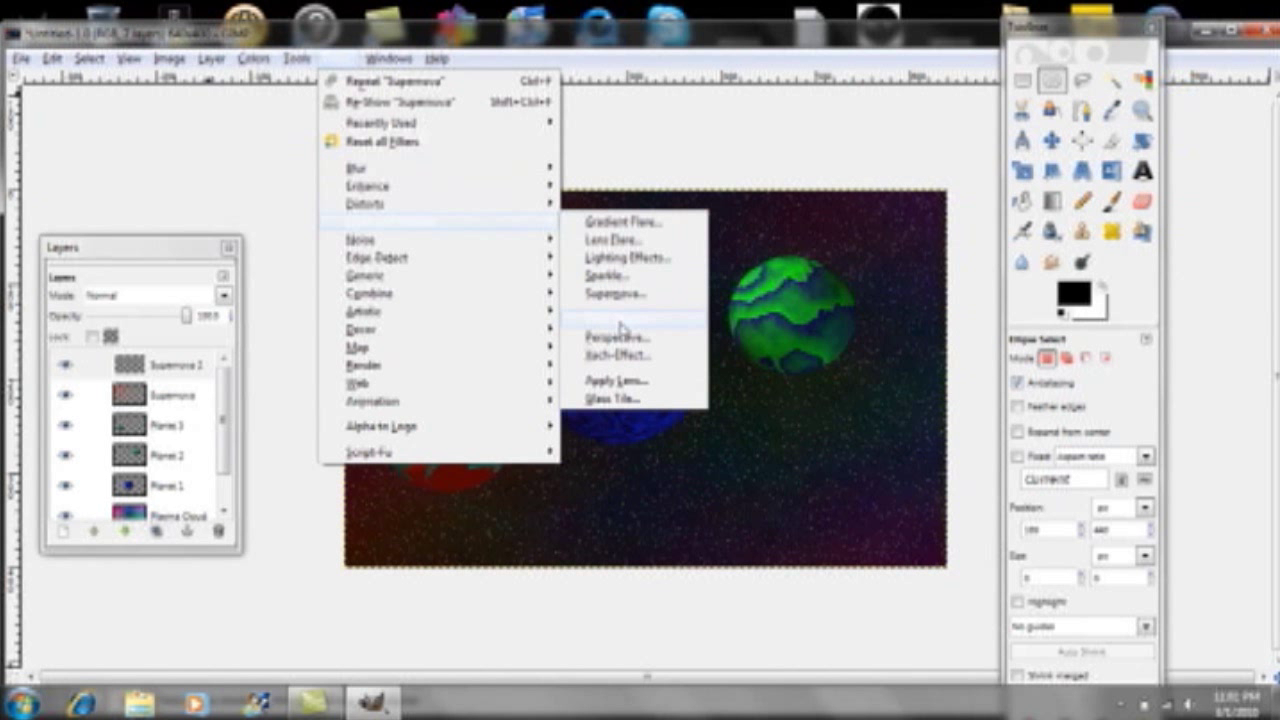
{"action": "left_click", "coordinate": [610, 291]}
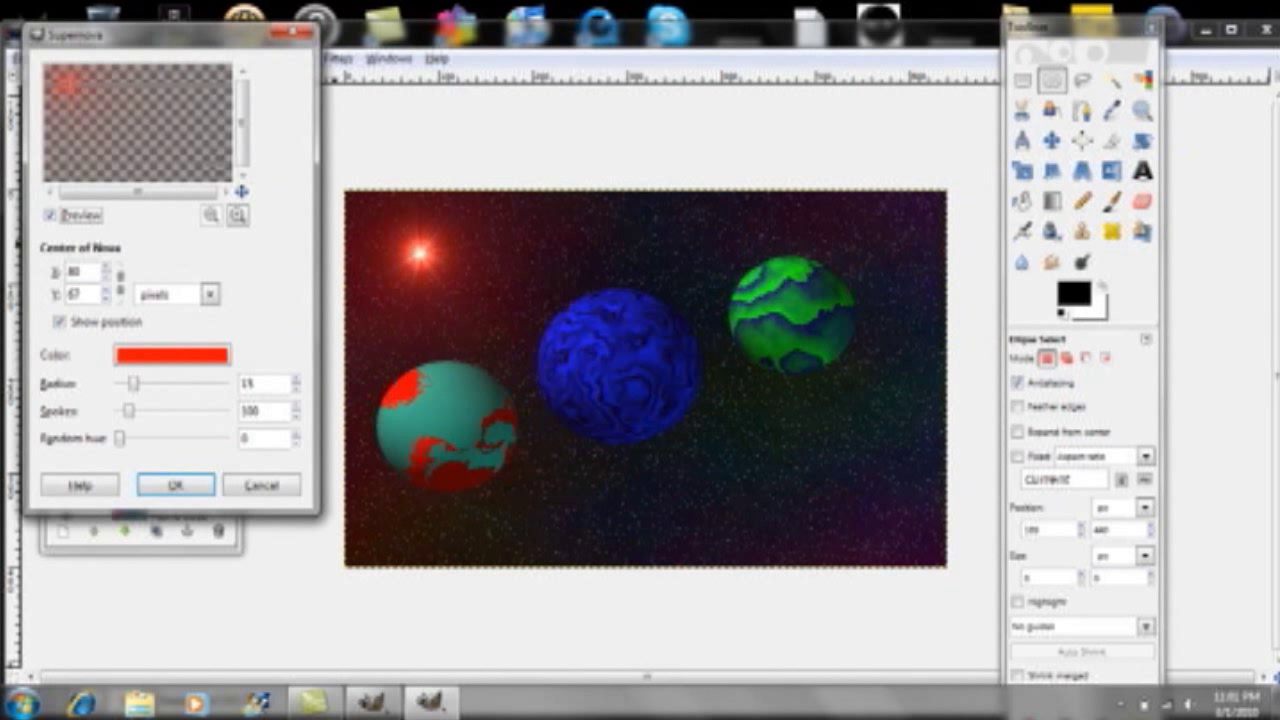
{"action": "left_click", "coordinate": [196, 356]}
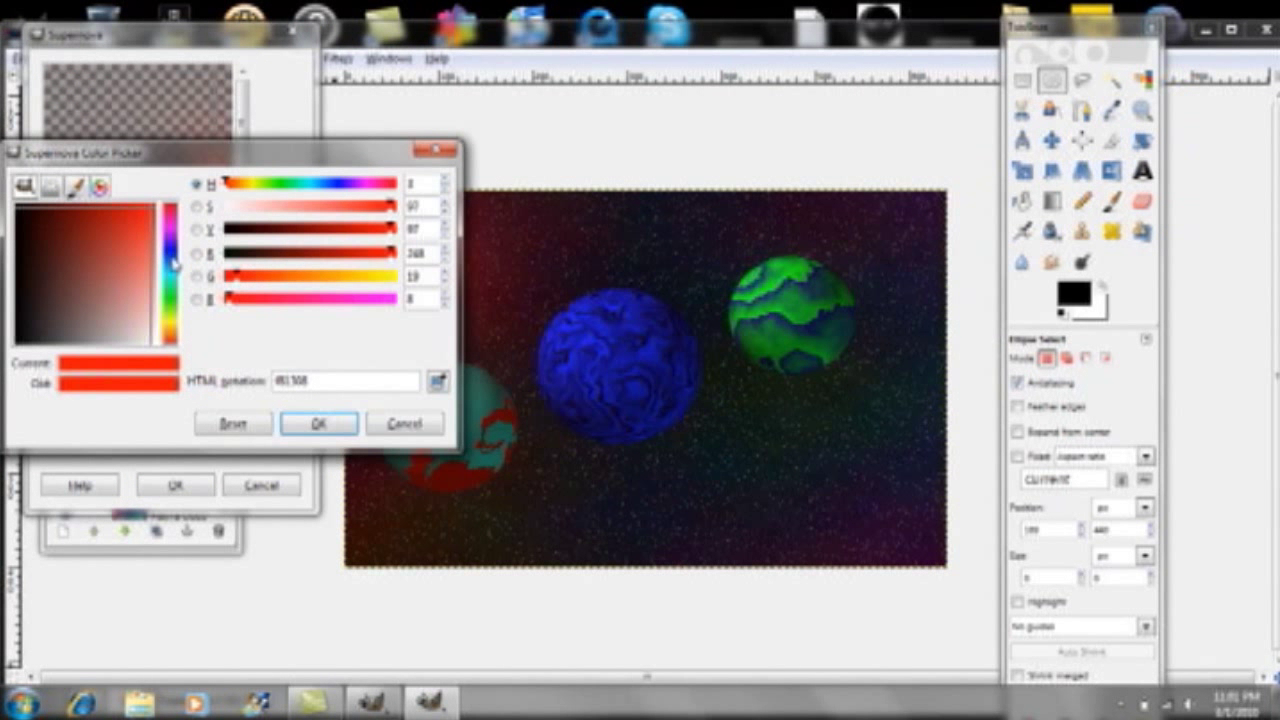
{"action": "left_click", "coordinate": [172, 260]}
{"action": "left_click", "coordinate": [142, 221]}
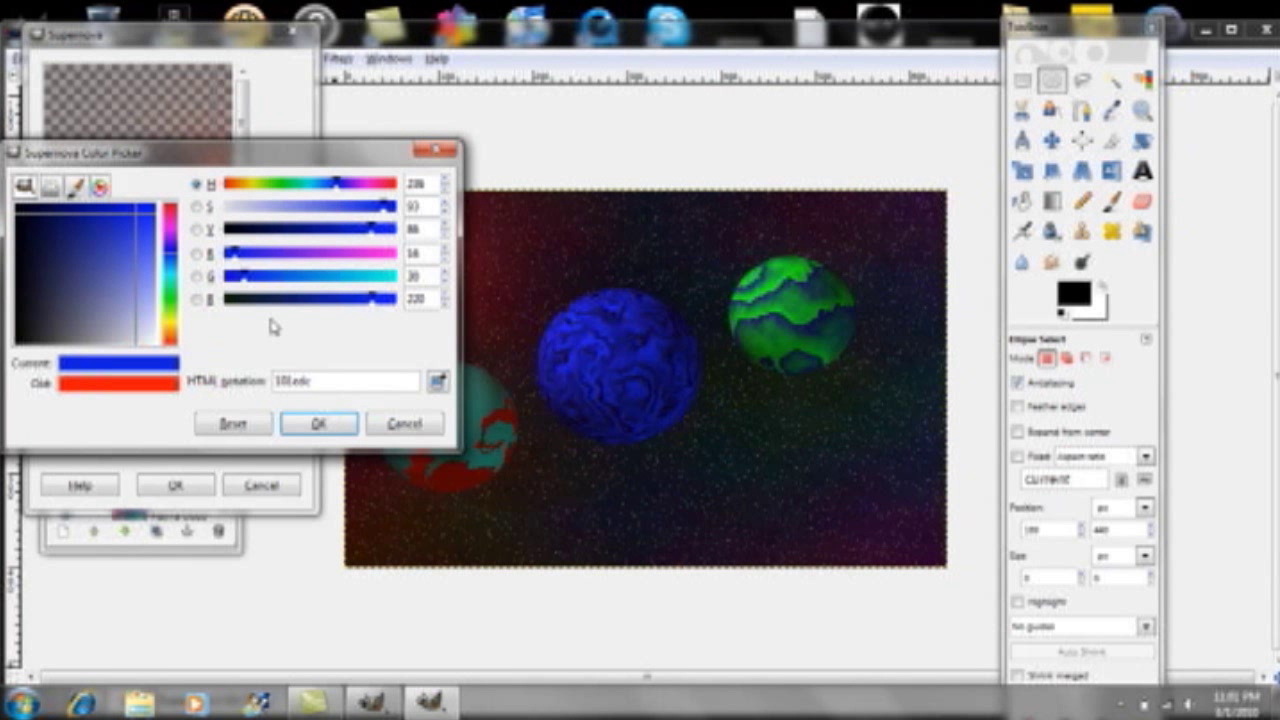
{"action": "left_click", "coordinate": [318, 423]}
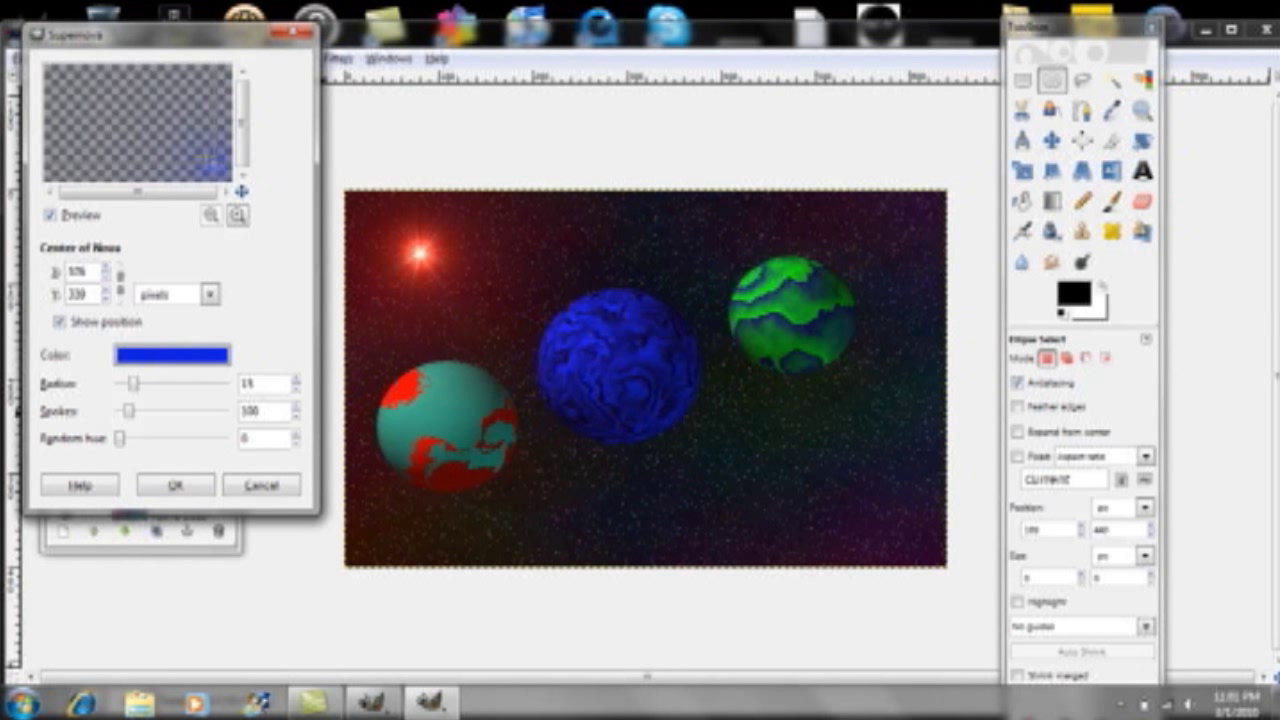
{"action": "left_click", "coordinate": [200, 482]}
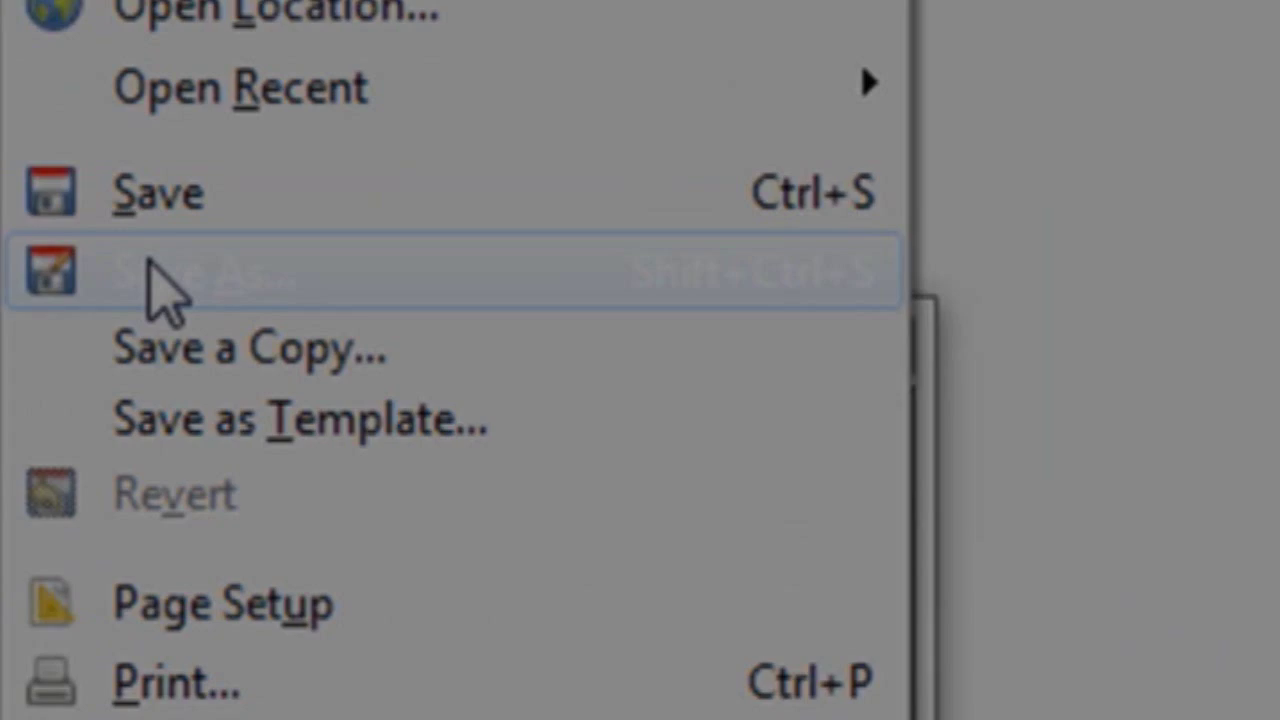
Save the image as solarsystem.jpg in the Pictures folder.
{"action": "left_click", "coordinate": [146, 272]}
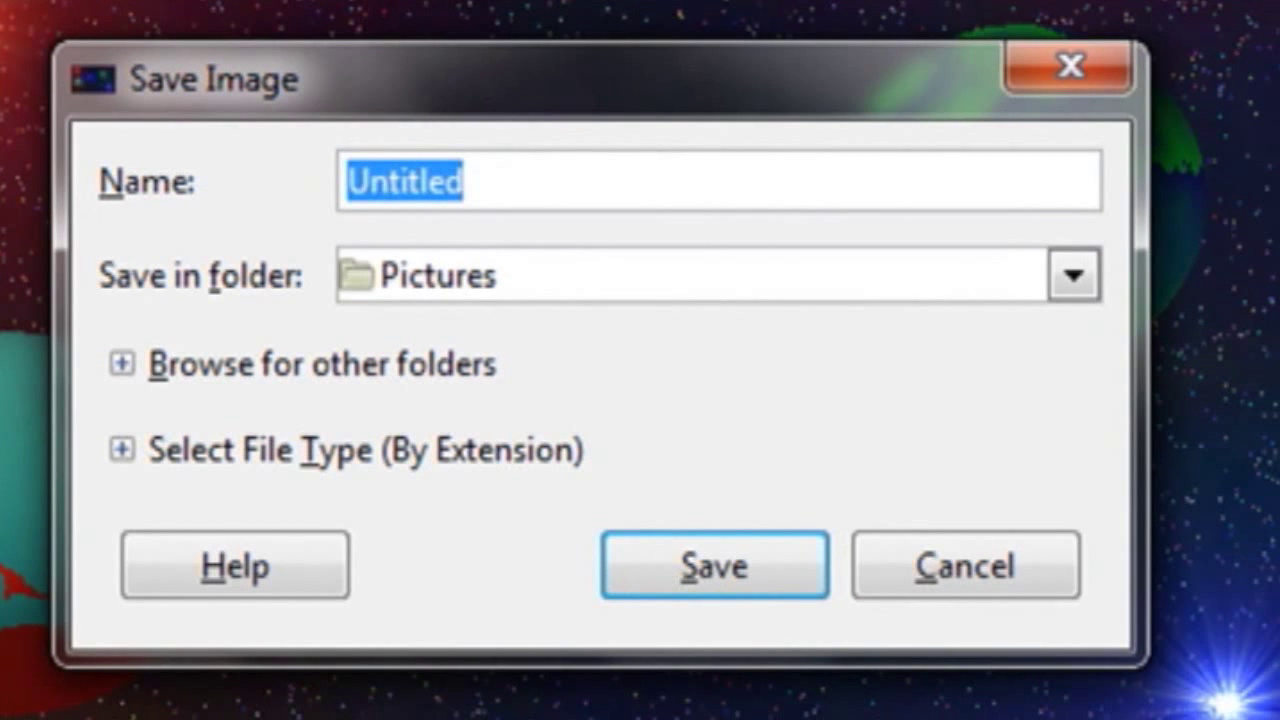
{"action": "type", "text": "sola"}
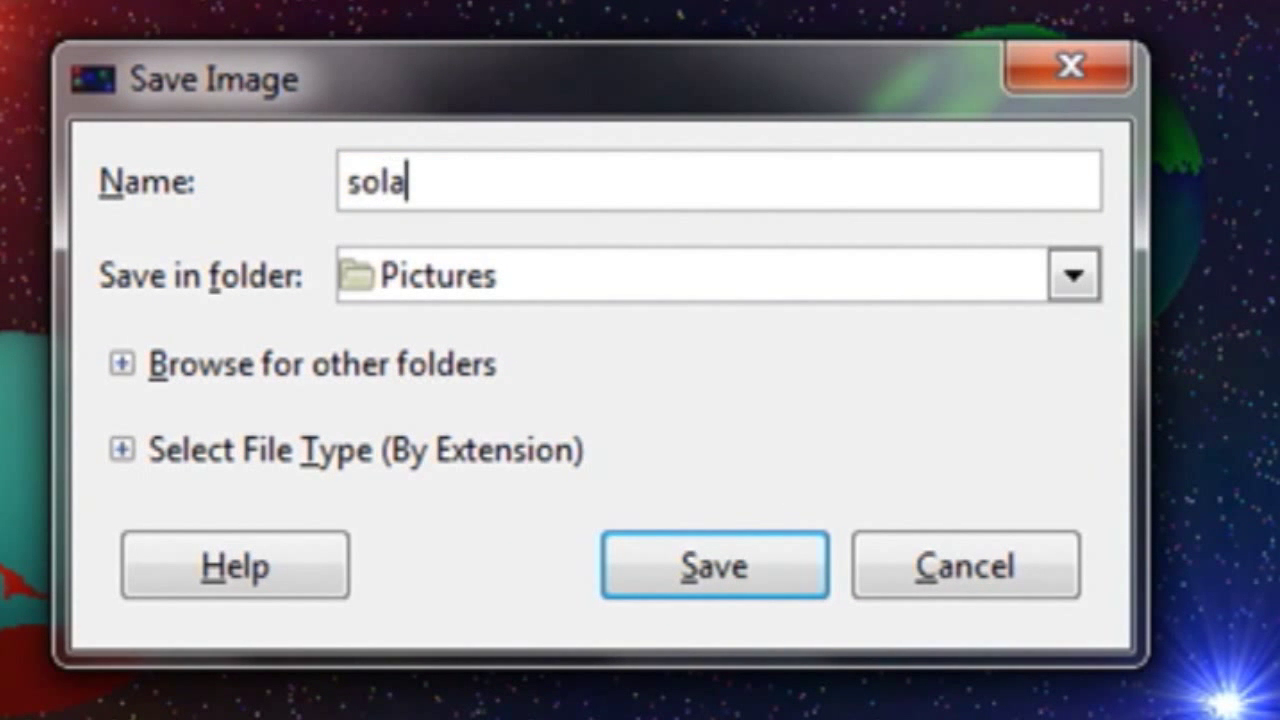
{"action": "type", "text": "rsy"}
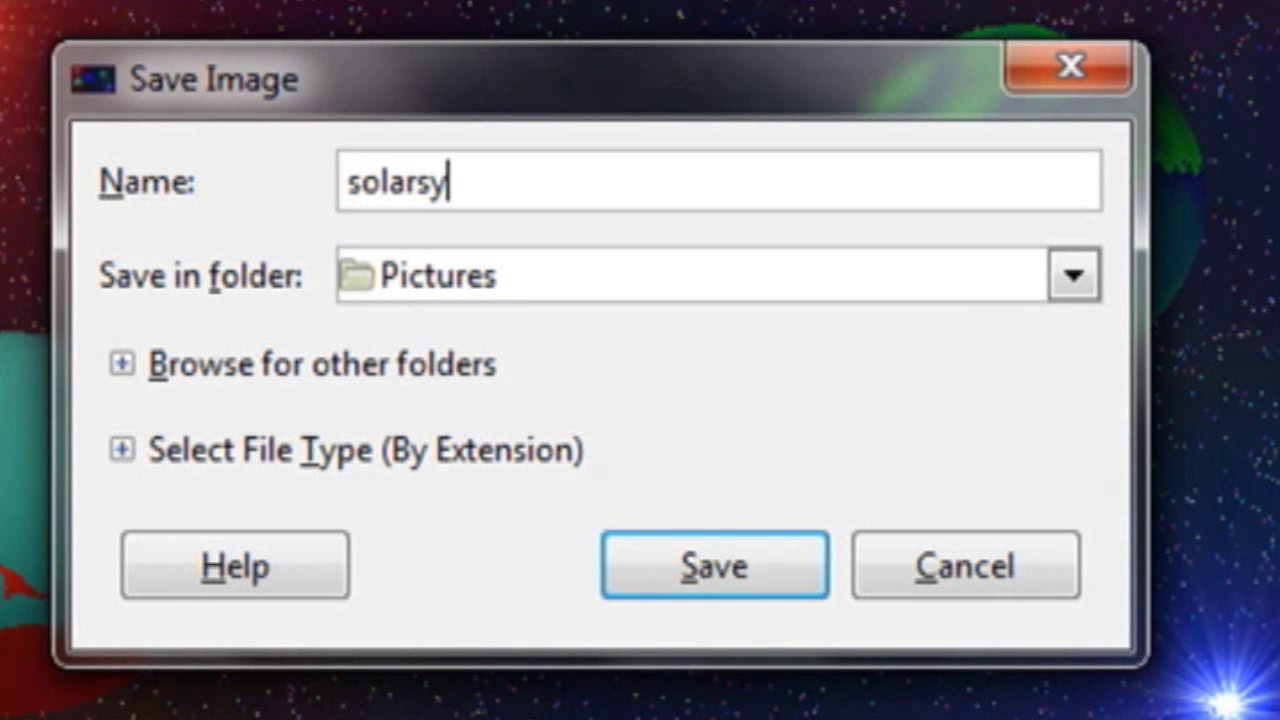
{"action": "type", "text": "stem"}
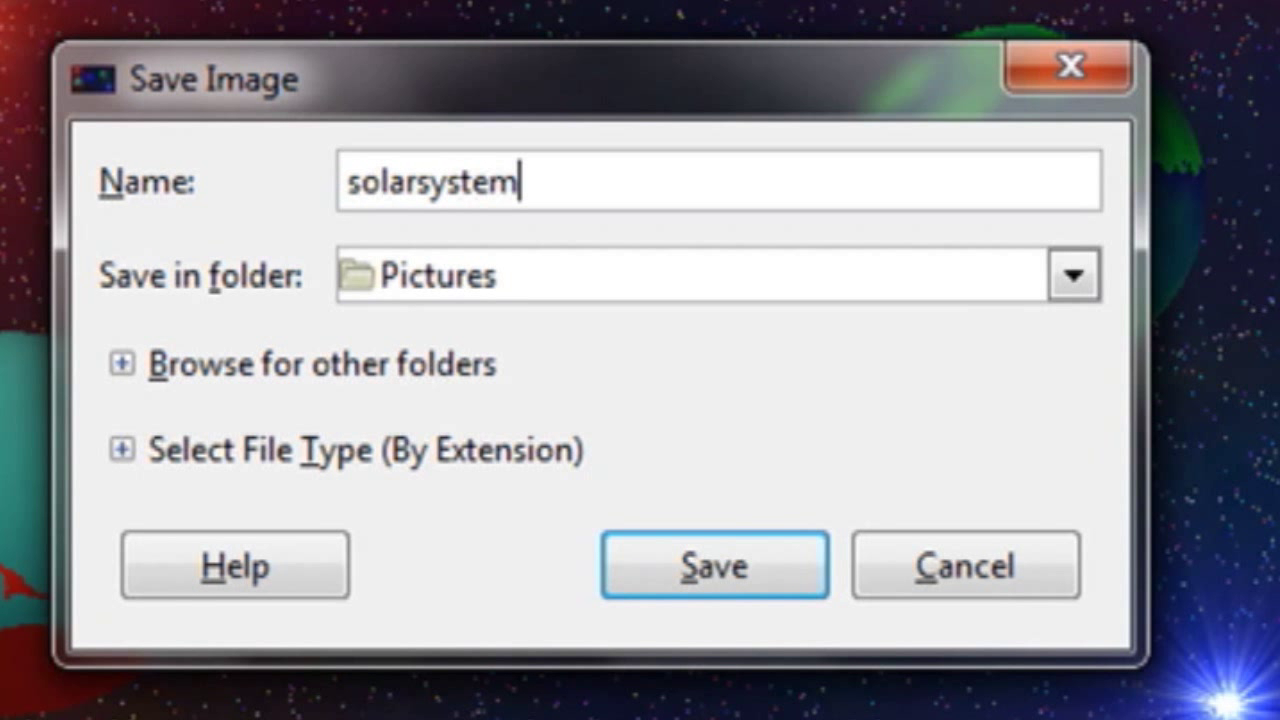
{"action": "type", "text": ".jpg"}
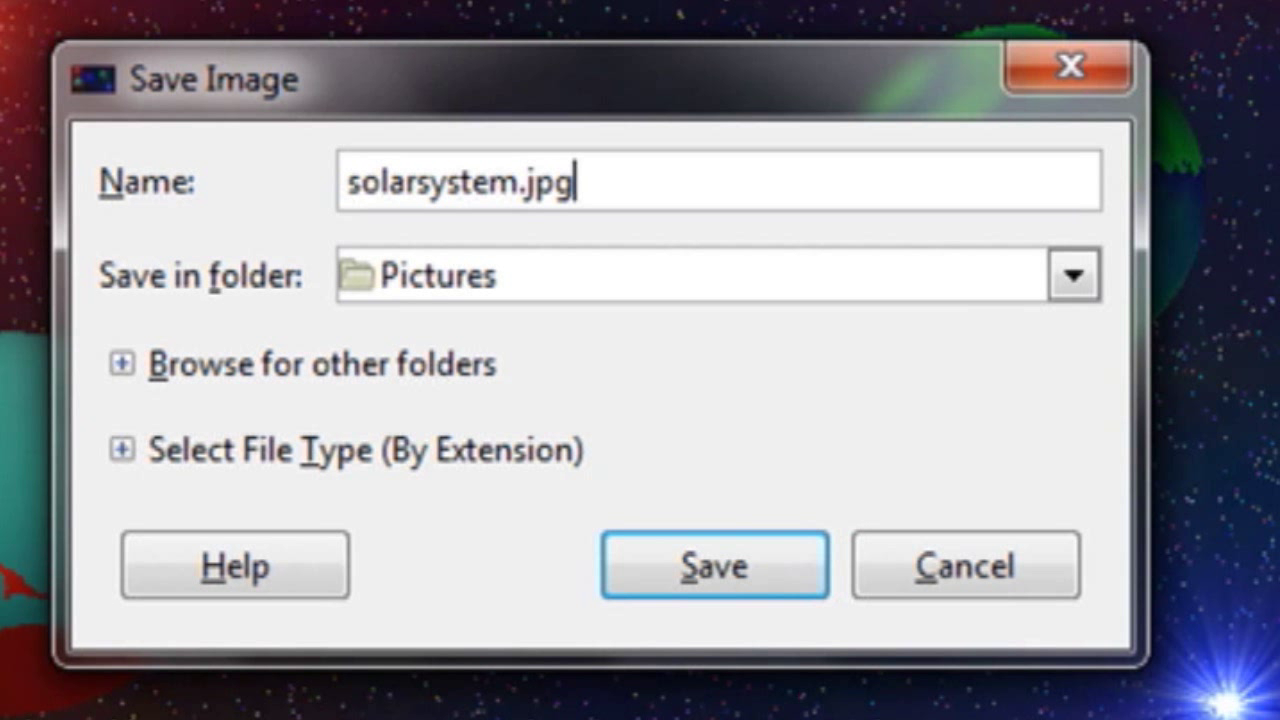
{"action": "left_click", "coordinate": [1083, 280]}
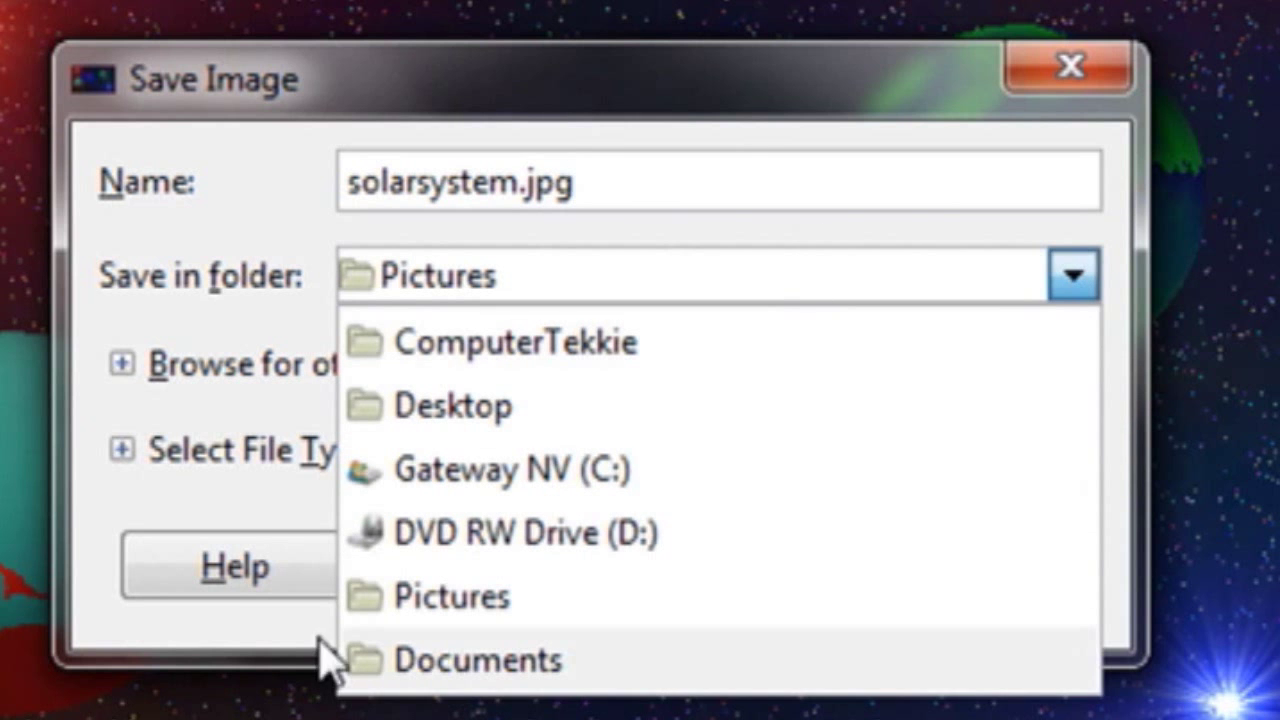
{"action": "left_click", "coordinate": [255, 520]}
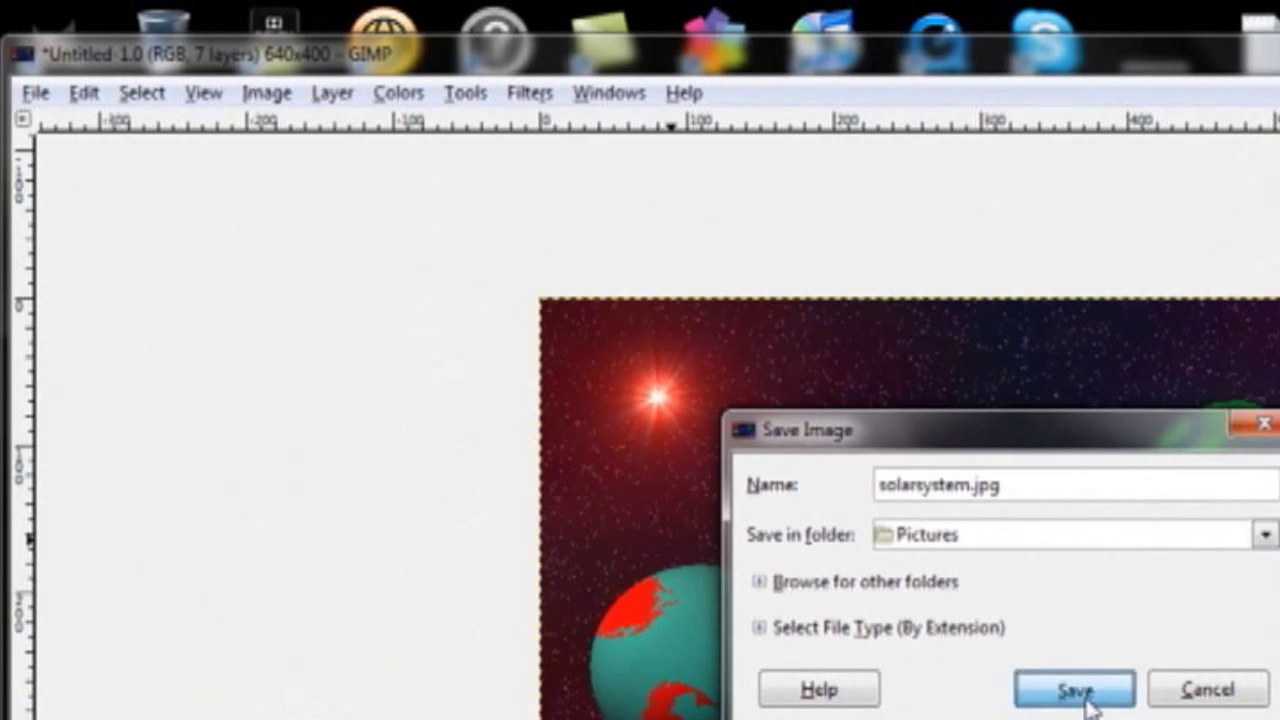
{"action": "left_click", "coordinate": [737, 588]}
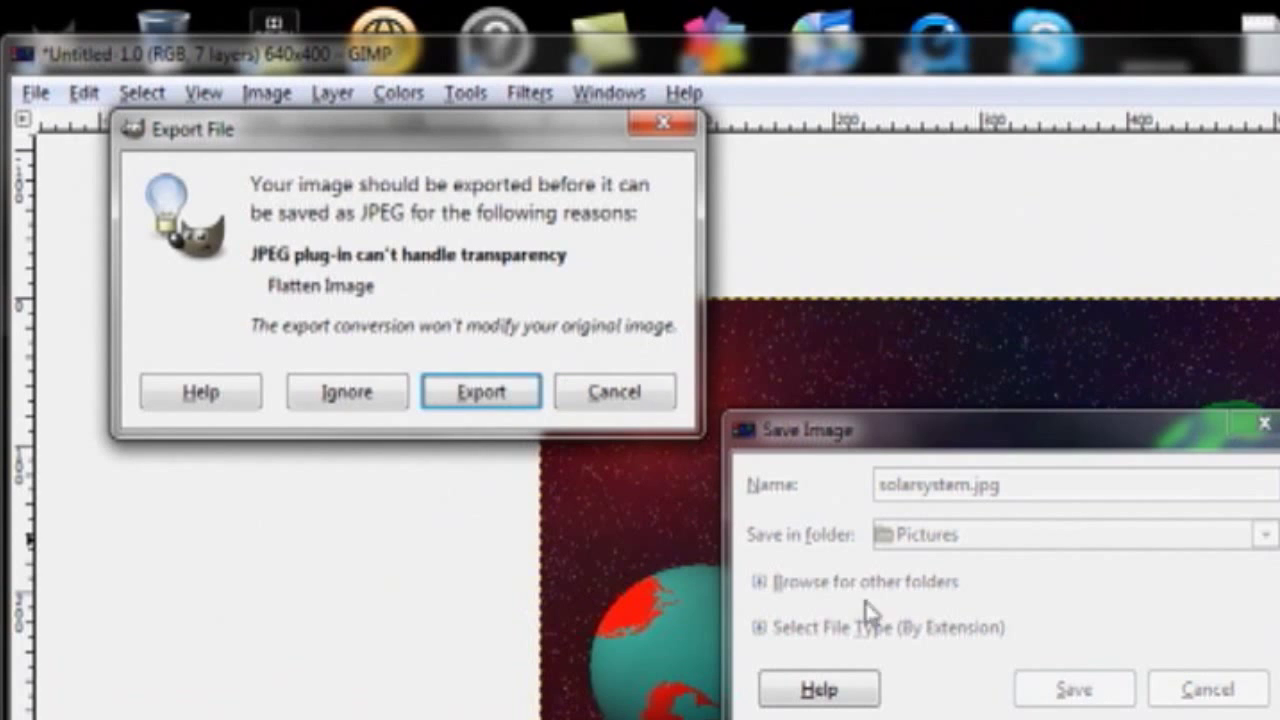
Export the flattened JPEG at quality 85, then close the image.
{"action": "left_click", "coordinate": [503, 398]}
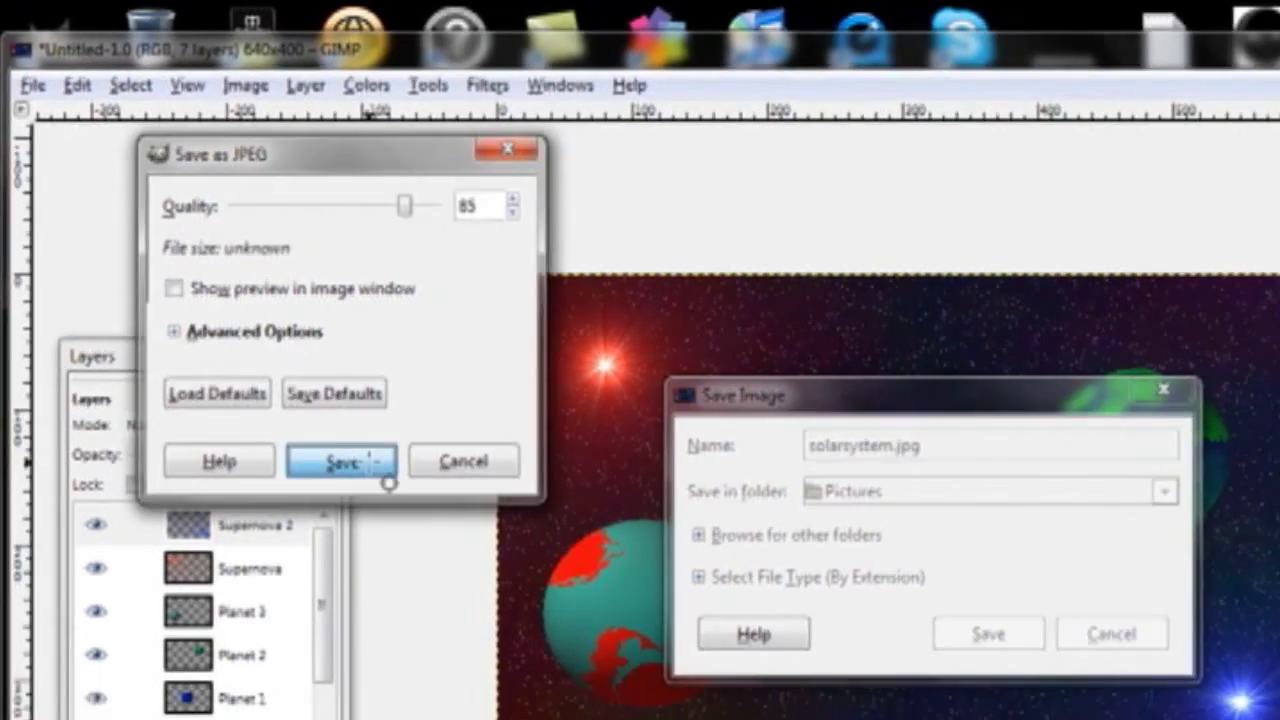
{"action": "left_click", "coordinate": [410, 512]}
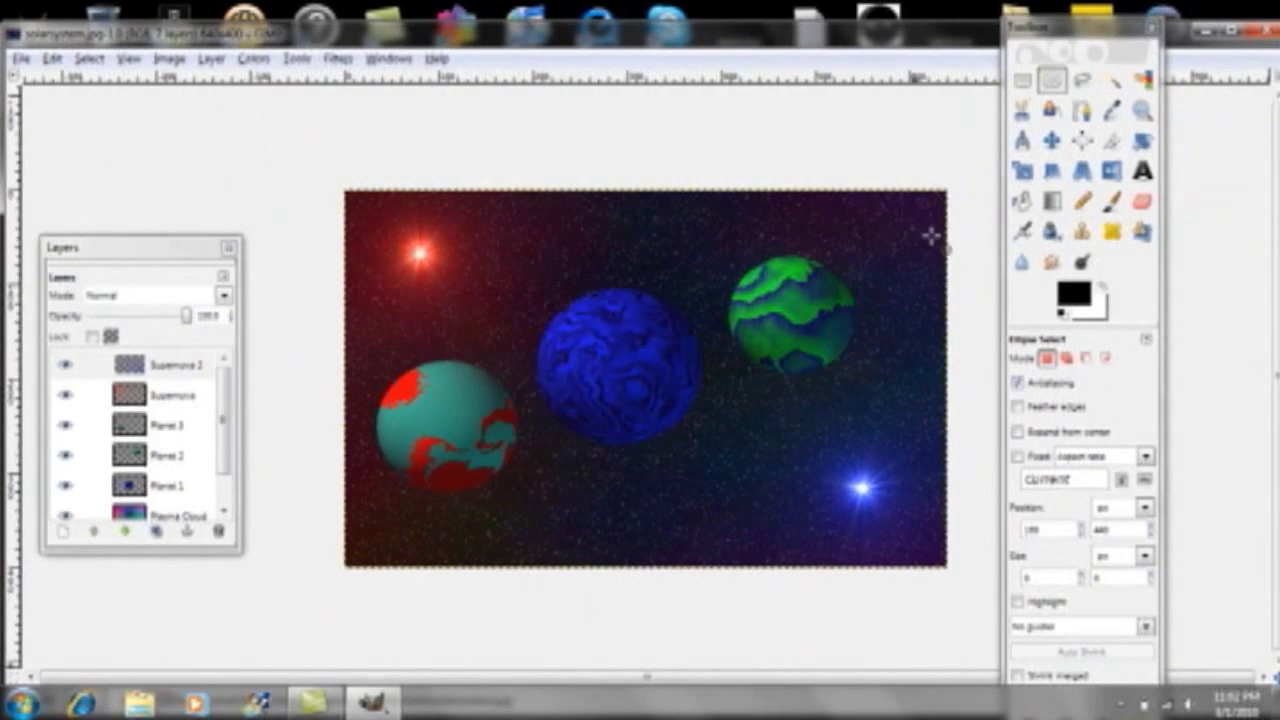
{"action": "key", "text": "ctrl+w"}
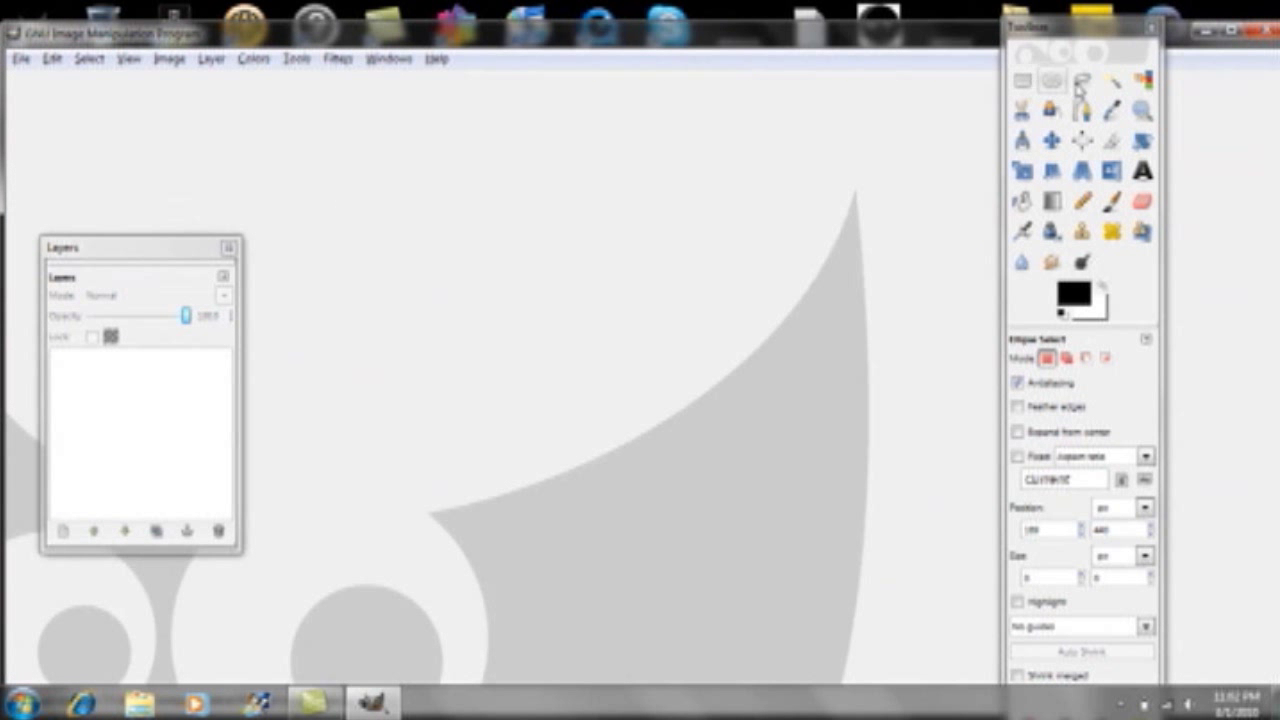
Quit GIMP, view solarsystem.jpg from Explorer's Pictures library, then close the viewer and Explorer.
{"action": "left_click", "coordinate": [1152, 28]}
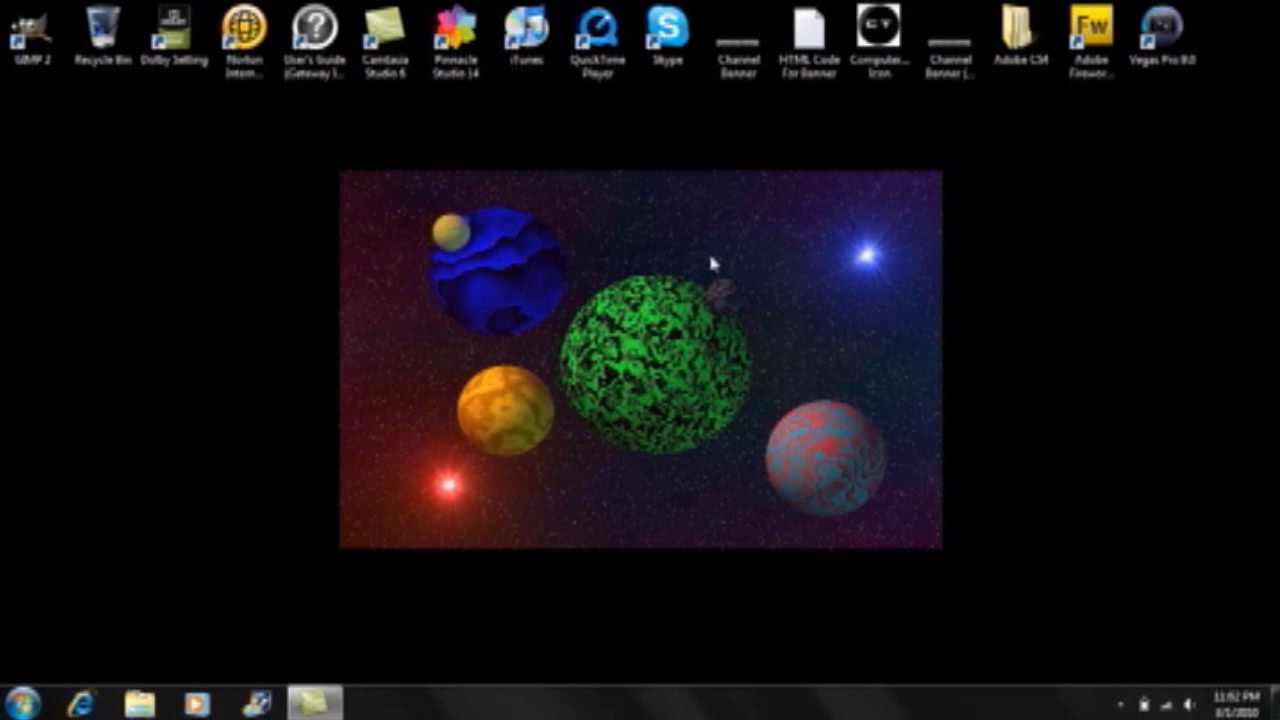
{"action": "left_click", "coordinate": [140, 703]}
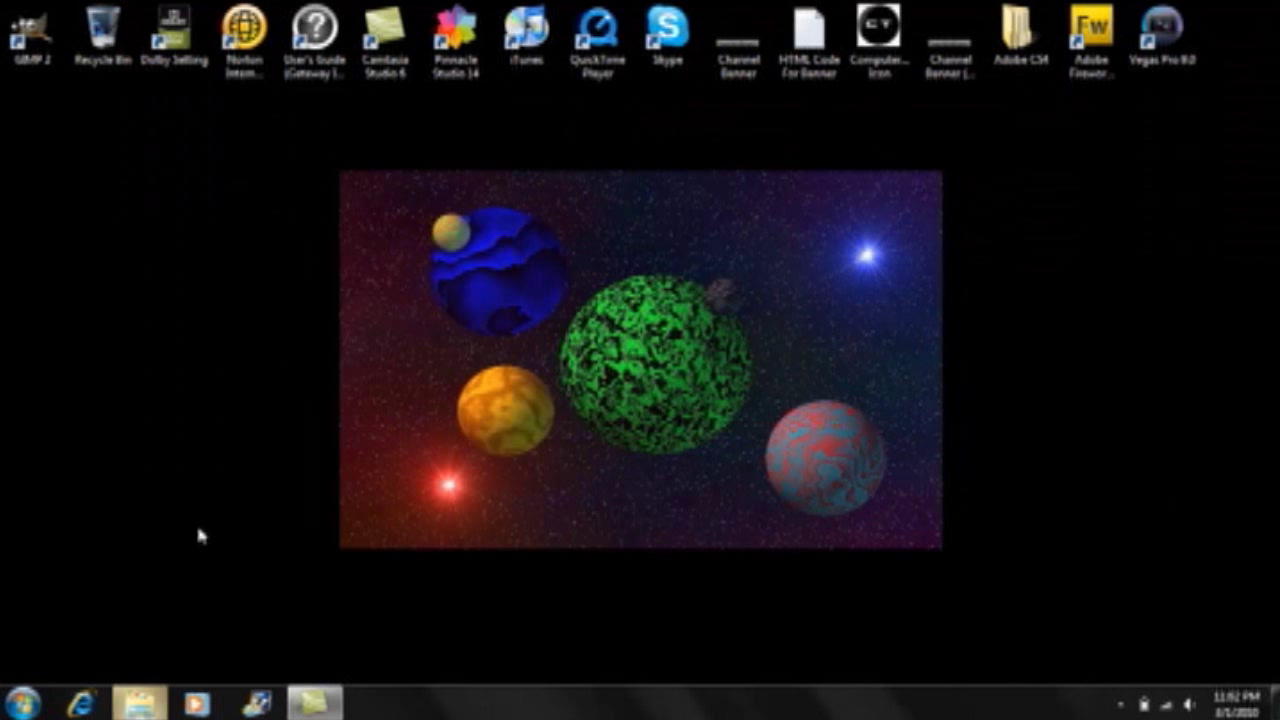
{"action": "double_click", "coordinate": [223, 338]}
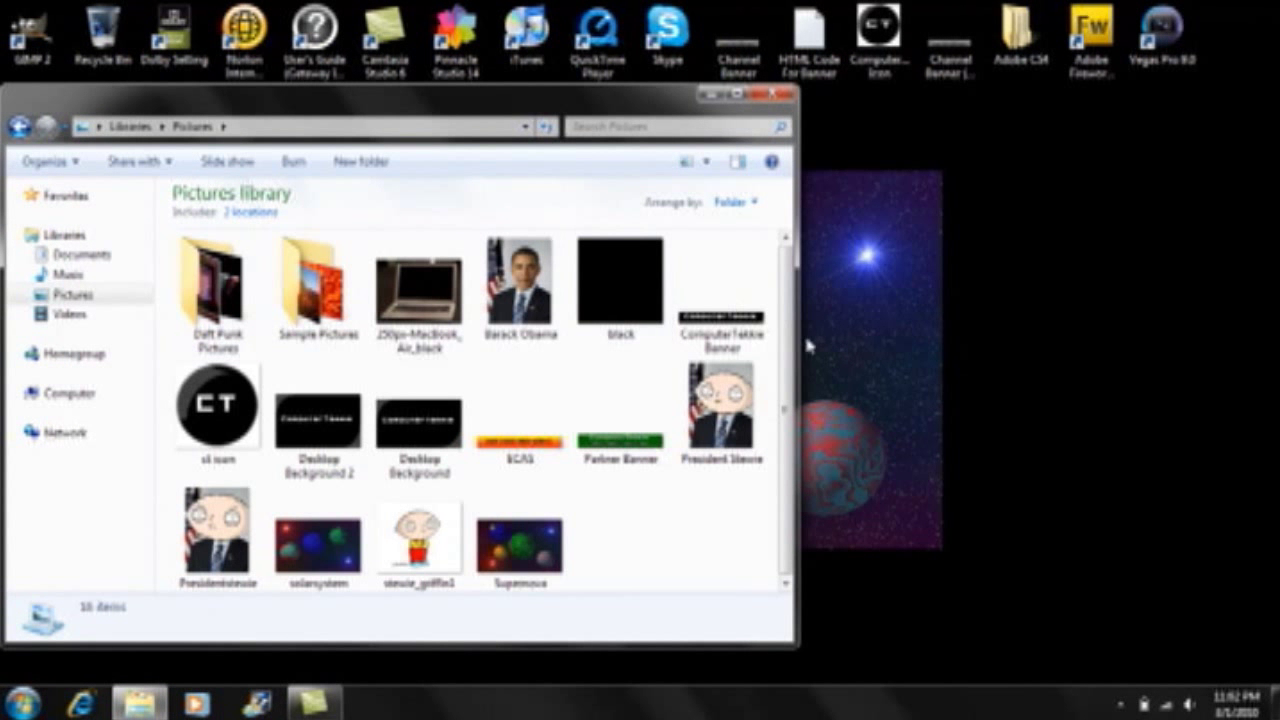
{"action": "left_click", "coordinate": [340, 568]}
{"action": "double_click", "coordinate": [340, 568]}
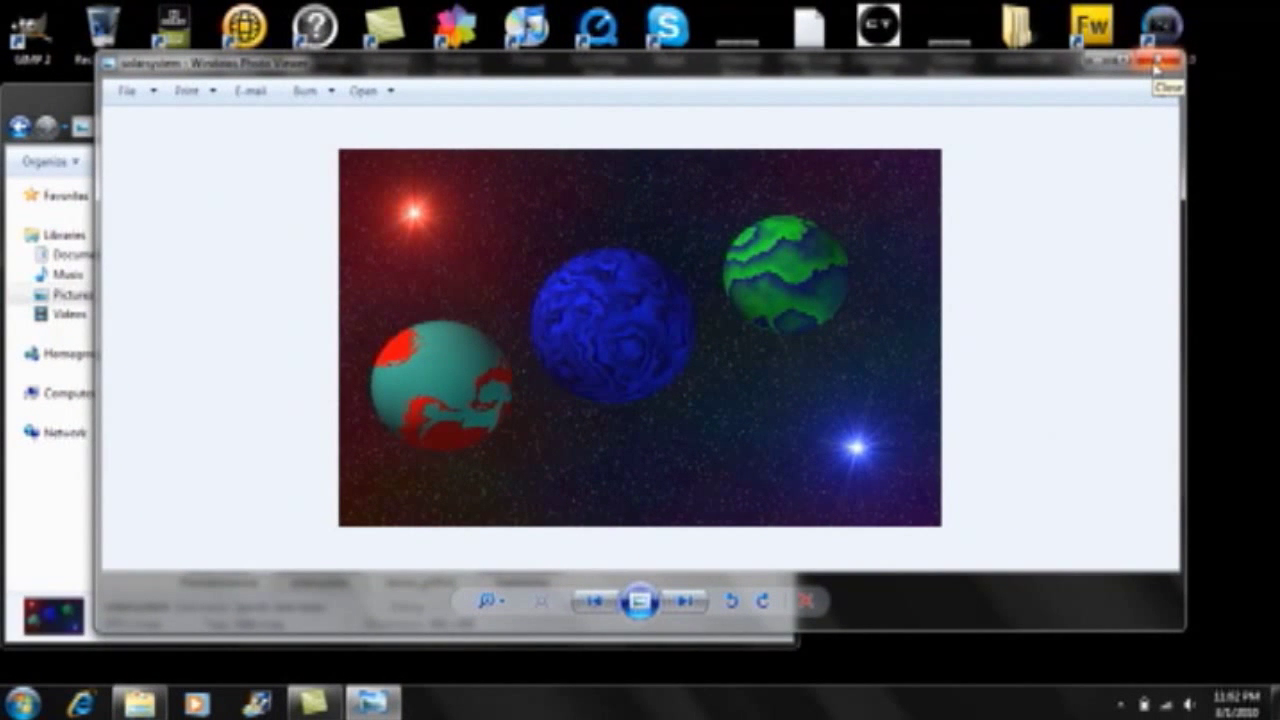
{"action": "left_click", "coordinate": [1156, 64]}
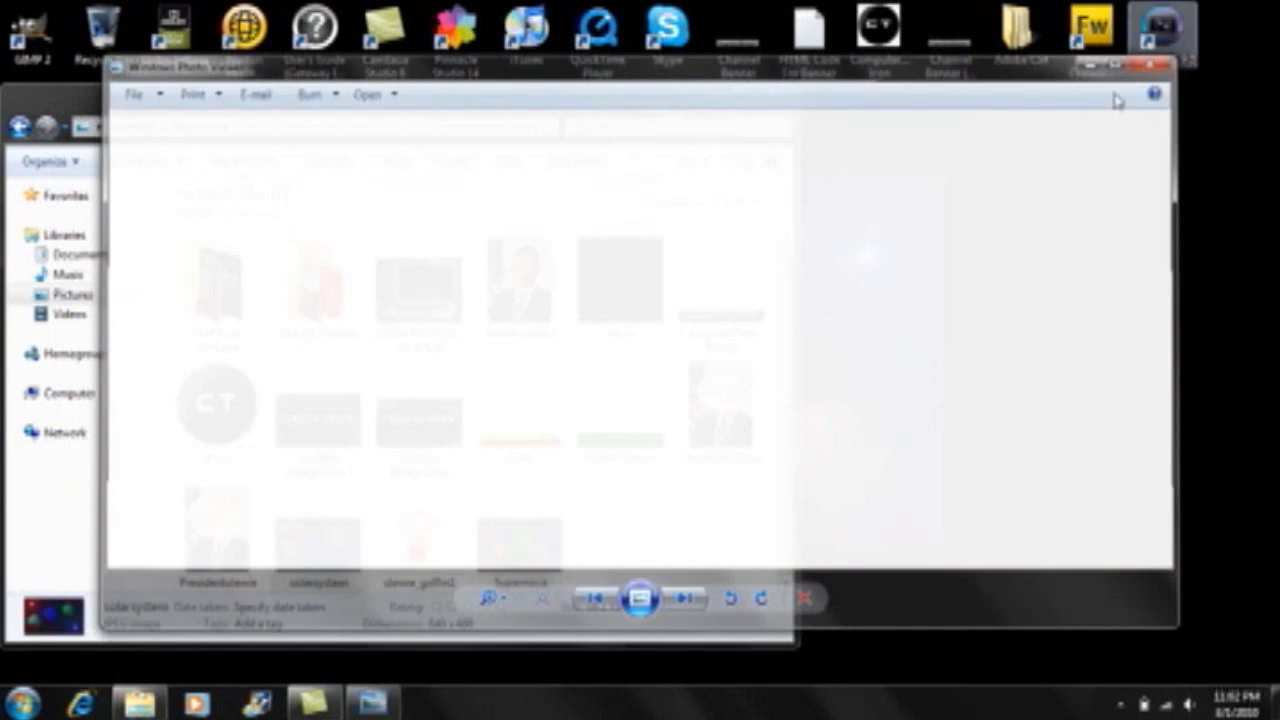
{"action": "left_click", "coordinate": [778, 93]}
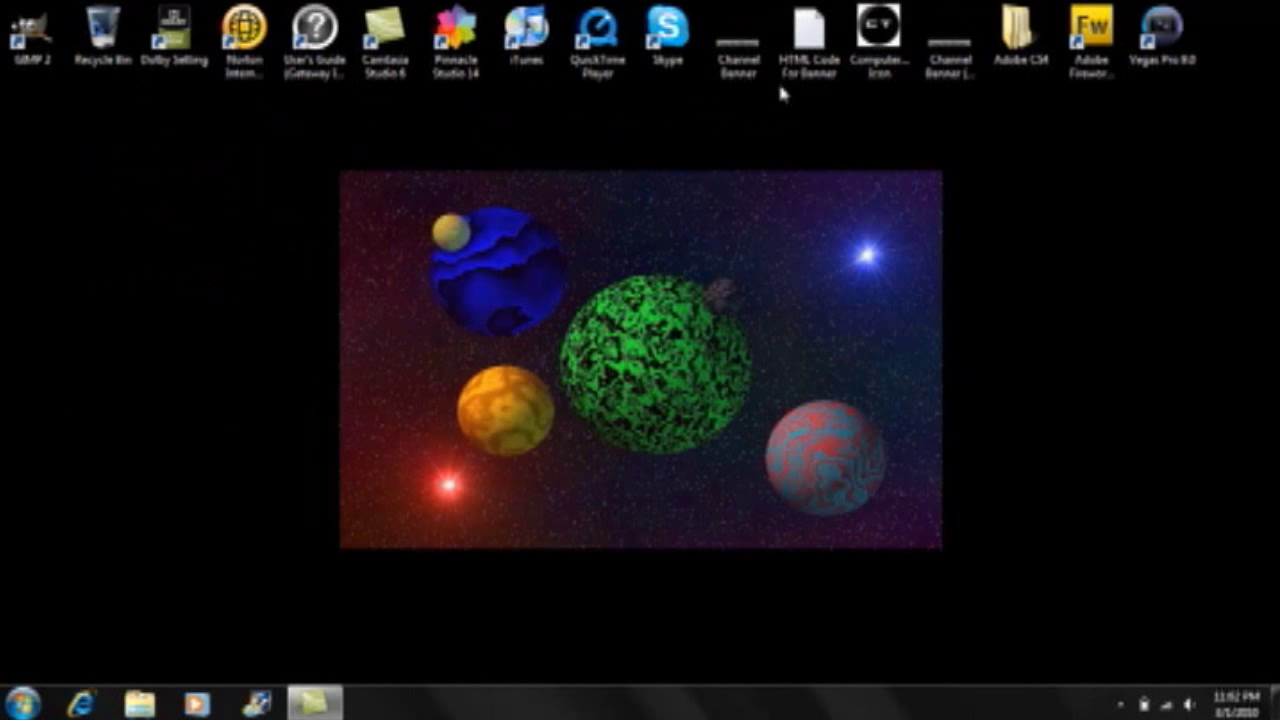